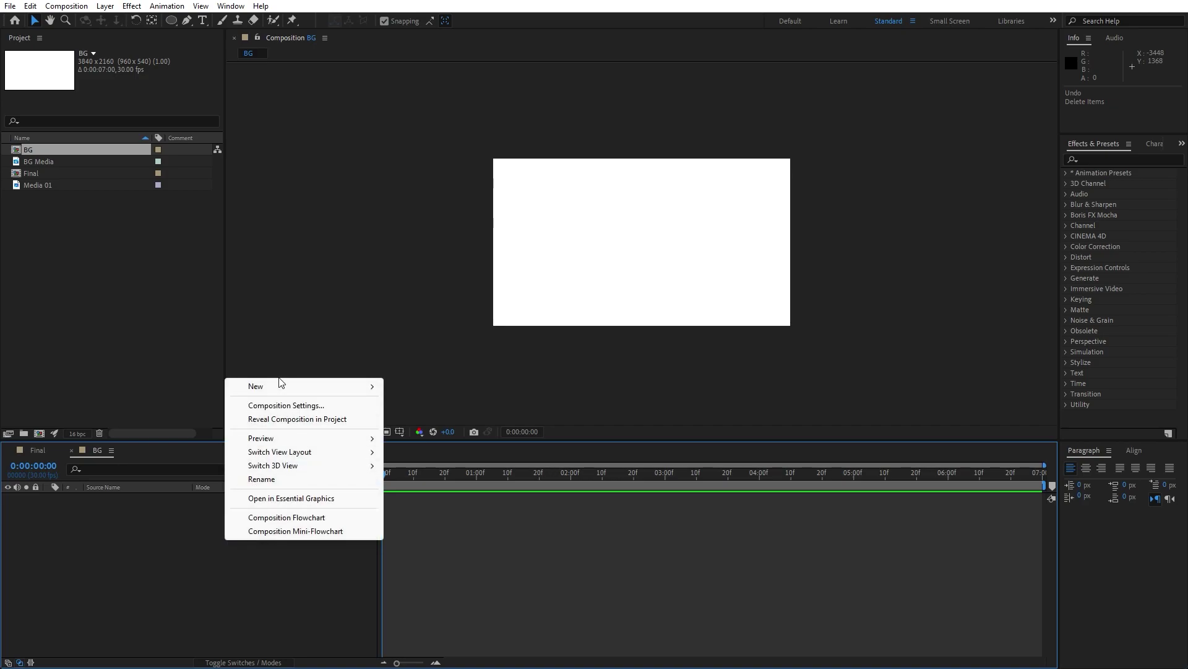
Create a new solid named BG 01 in the BG composition.
mouse_move(281, 385)
click(414, 419)
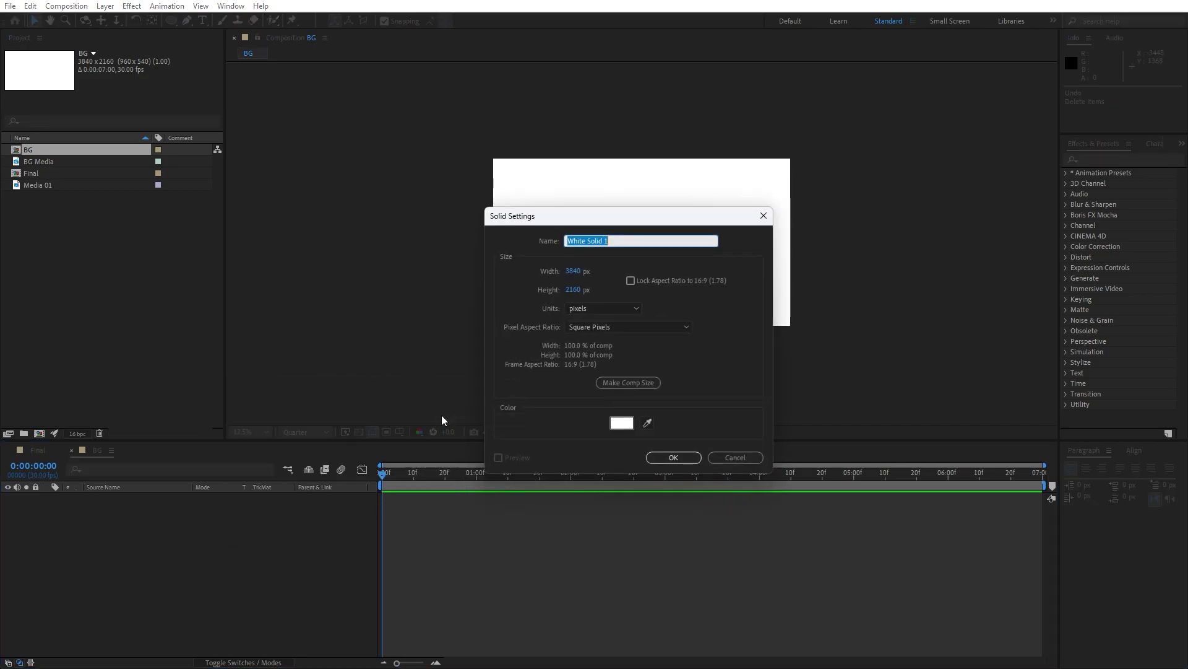
text(BG 01)
key(Return)
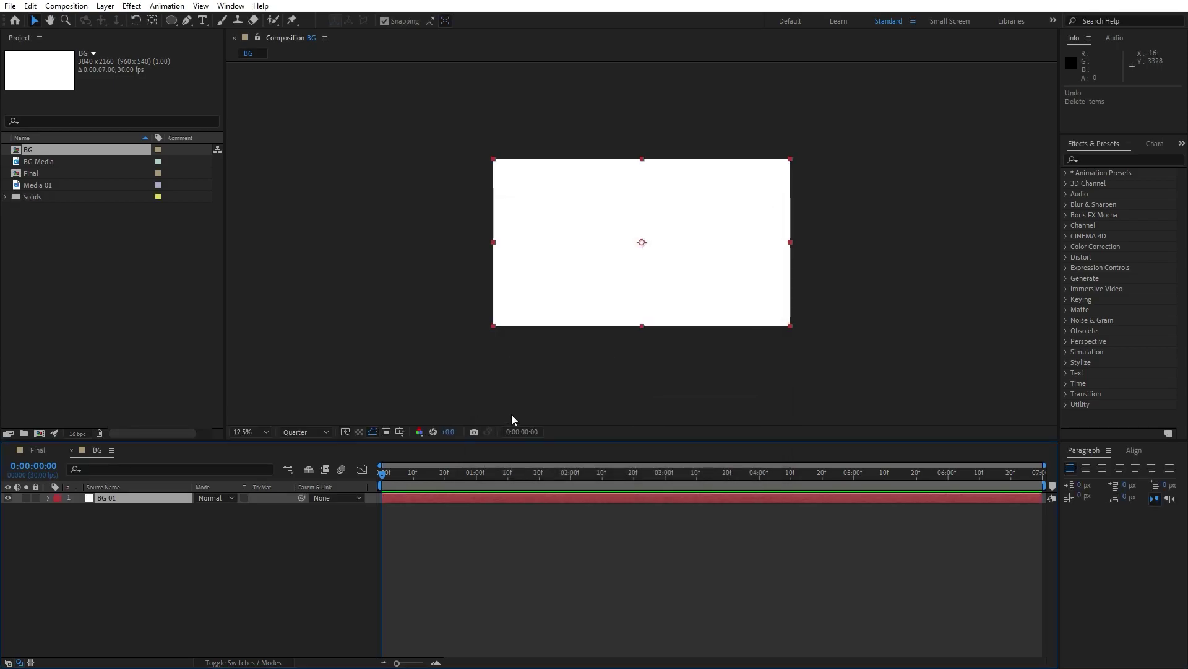
Apply the Gradient Ramp effect to the BG 01 solid.
click(230, 5)
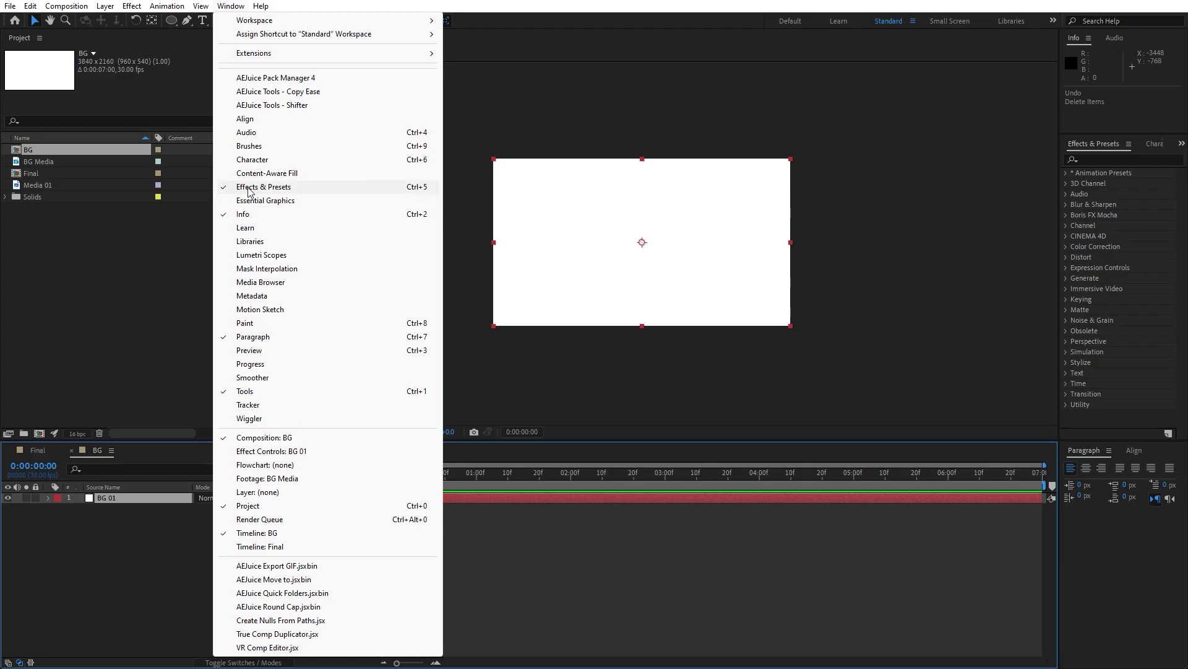
click(1123, 159)
text(ramp)
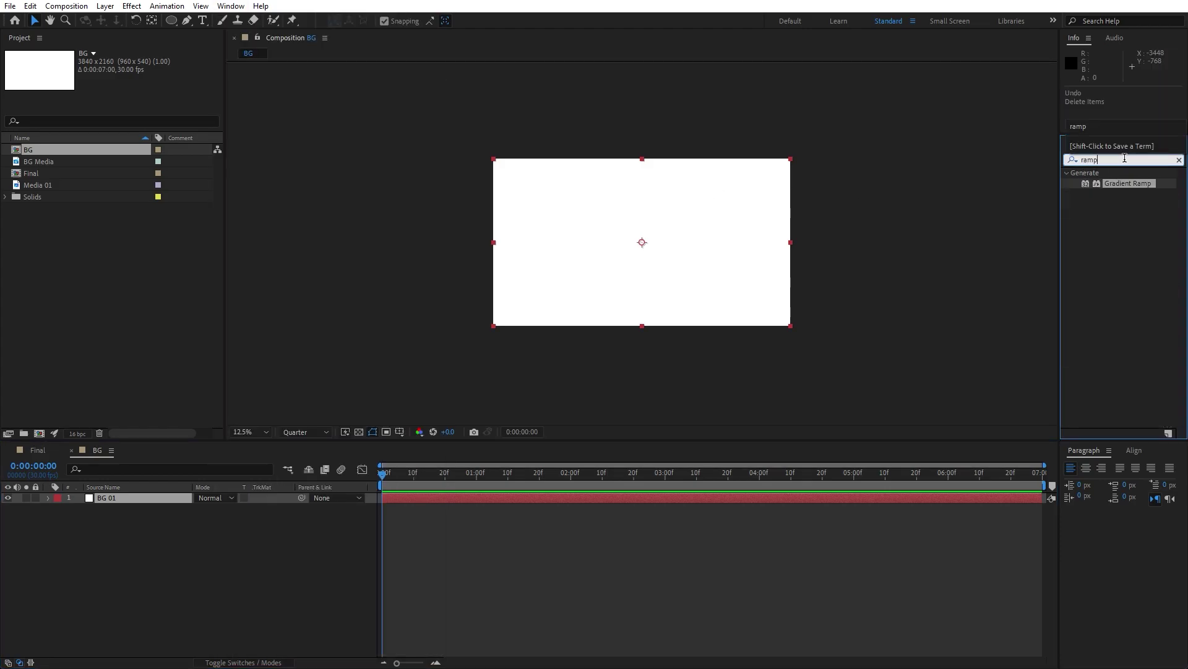
drag(1127, 183, 109, 498)
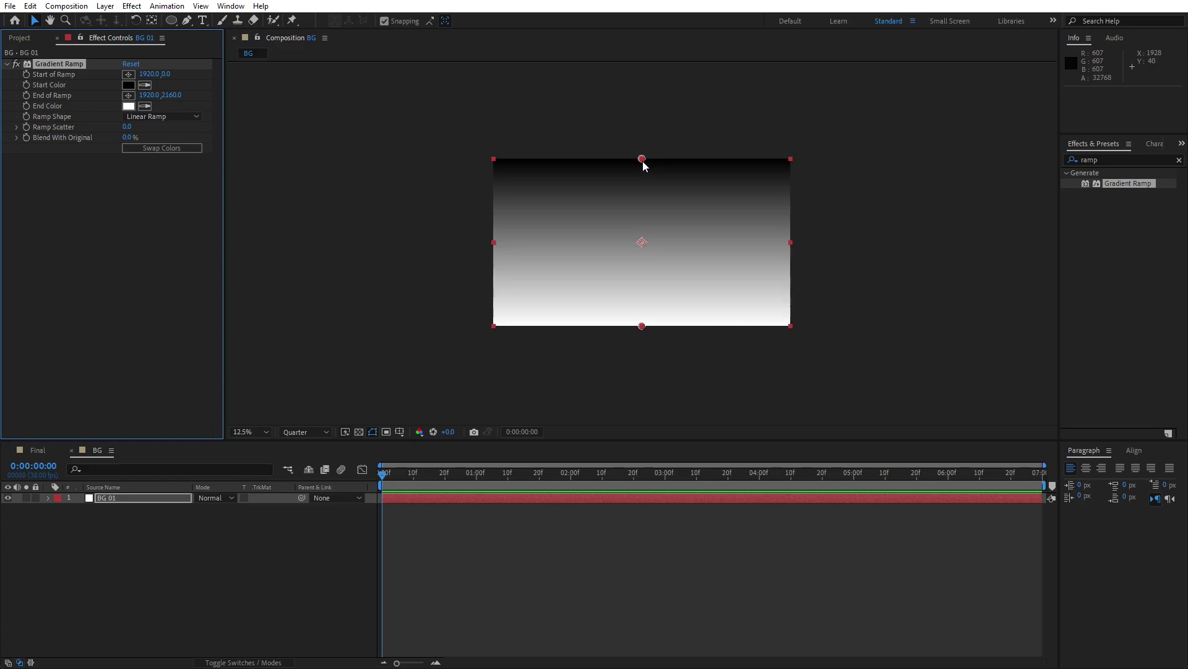
Move the ramp start to the frame centre and the end far below, then swap colours.
drag(644, 162, 644, 244)
key(comma)
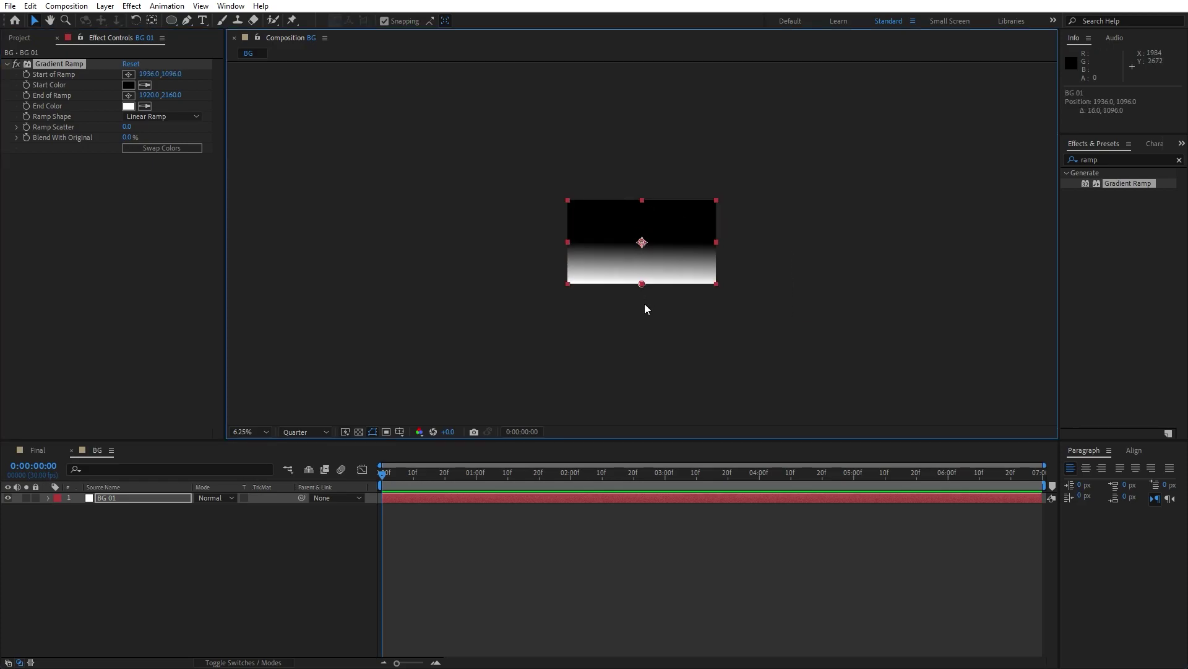
drag(643, 287, 643, 402)
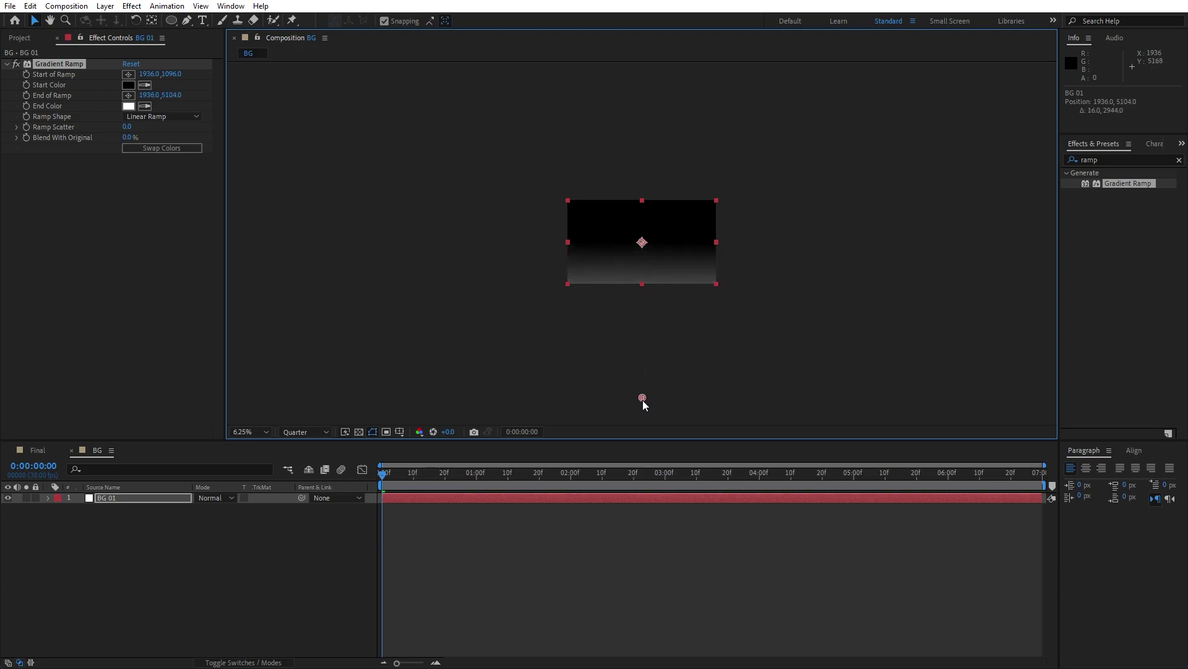
click(156, 148)
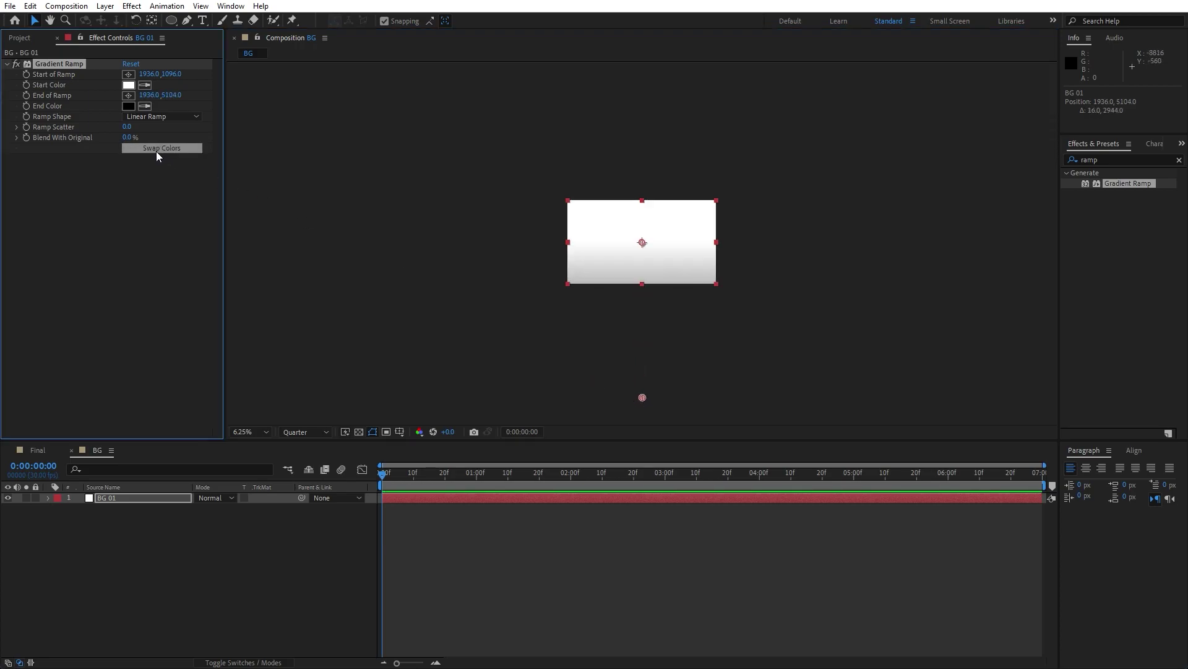
Set the gradient start colour to a full-brightness cyan and copy it to the end colour.
click(134, 89)
click(403, 496)
click(388, 437)
click(389, 424)
click(503, 424)
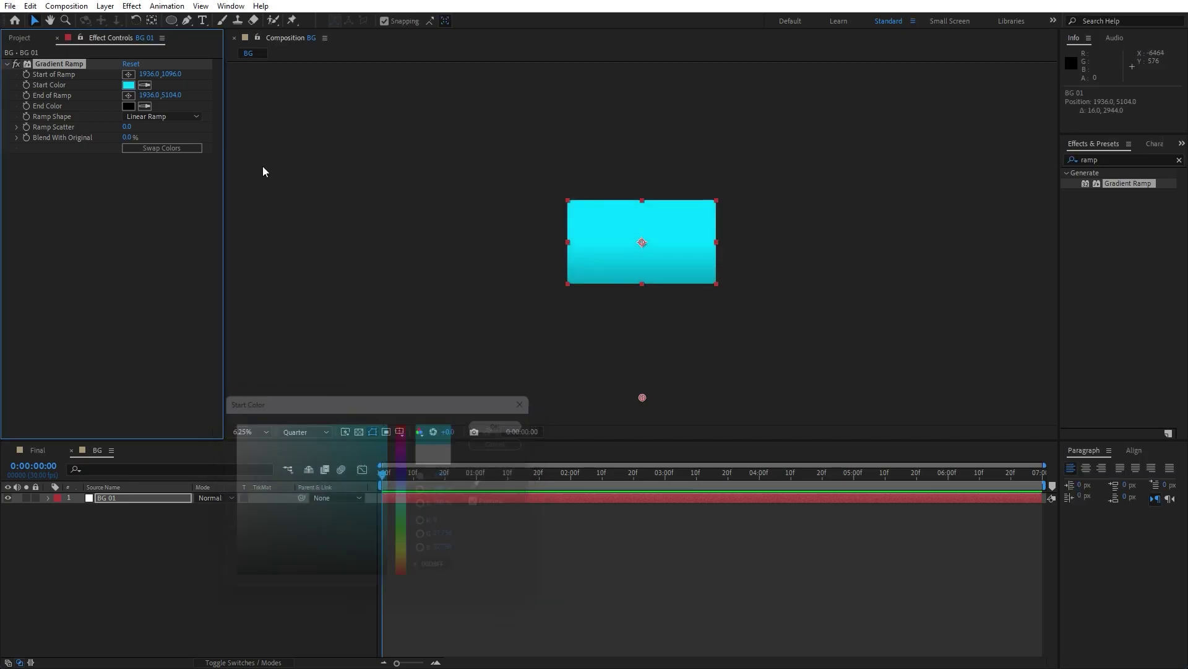
click(131, 83)
Shift the gradient end colour toward blue and return to the Final composition.
click(128, 106)
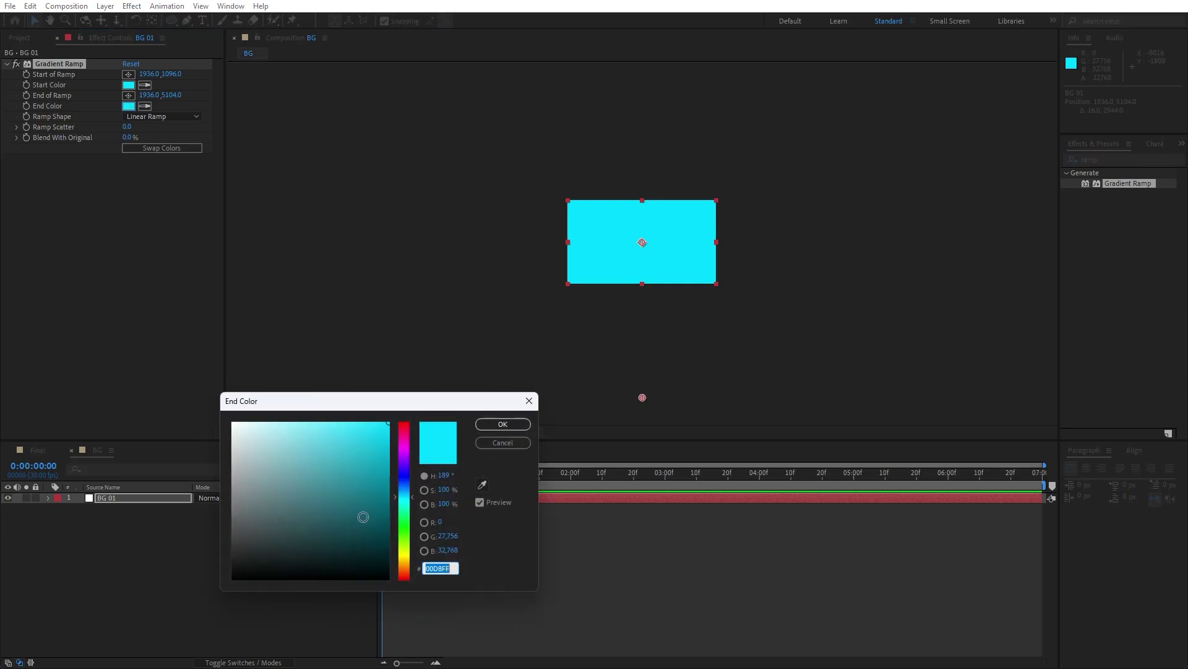
click(405, 492)
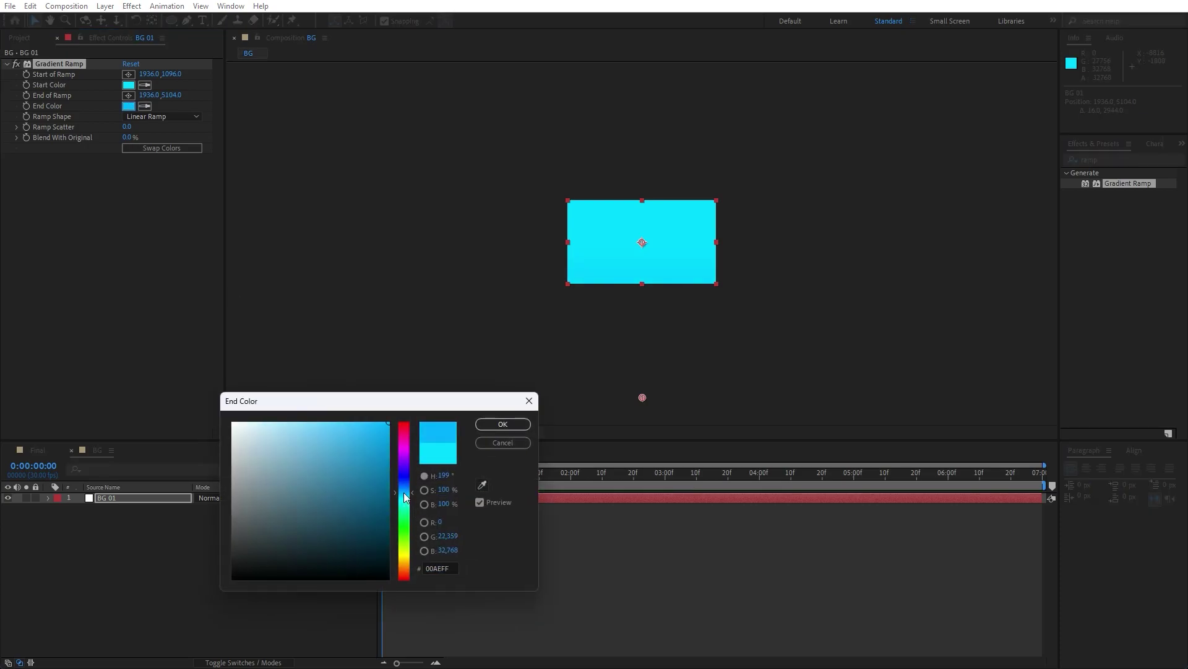
click(498, 429)
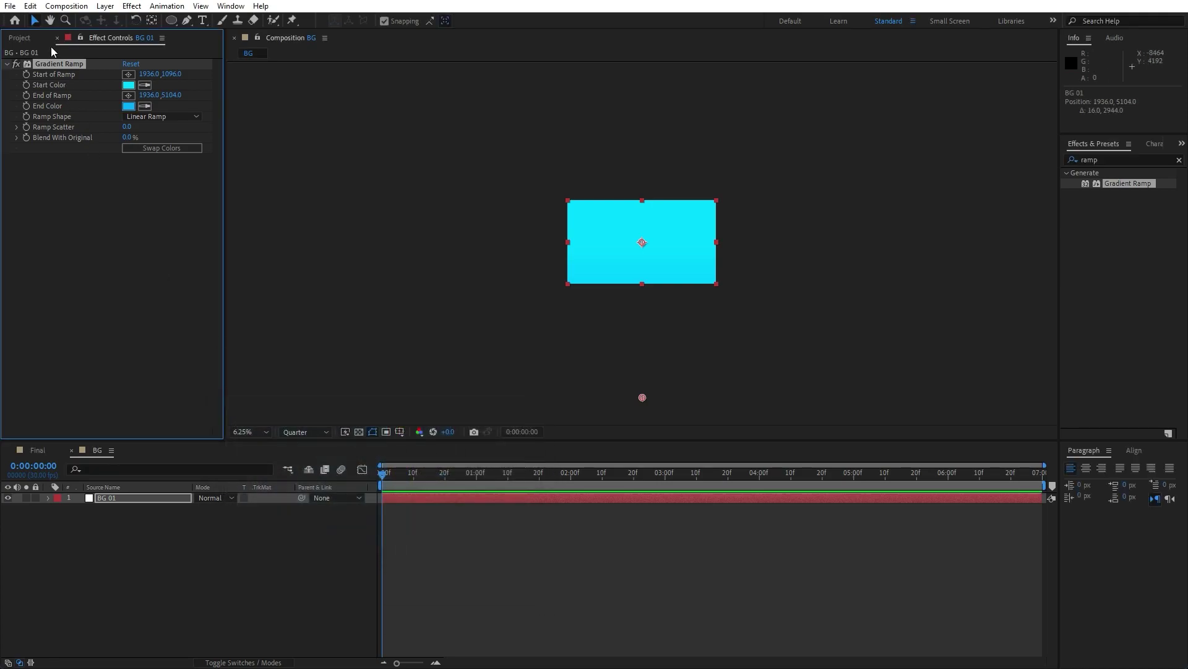
click(58, 38)
click(71, 450)
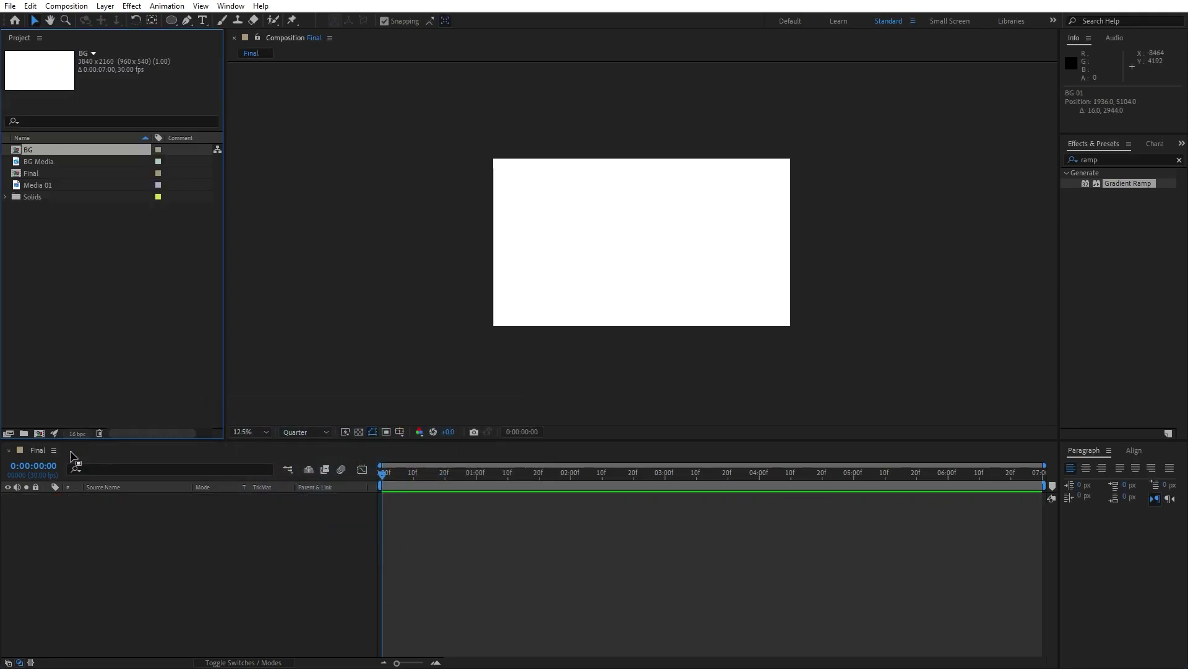
Place BG in Final and create a BG Media composition holding the beach footage.
drag(31, 149, 221, 572)
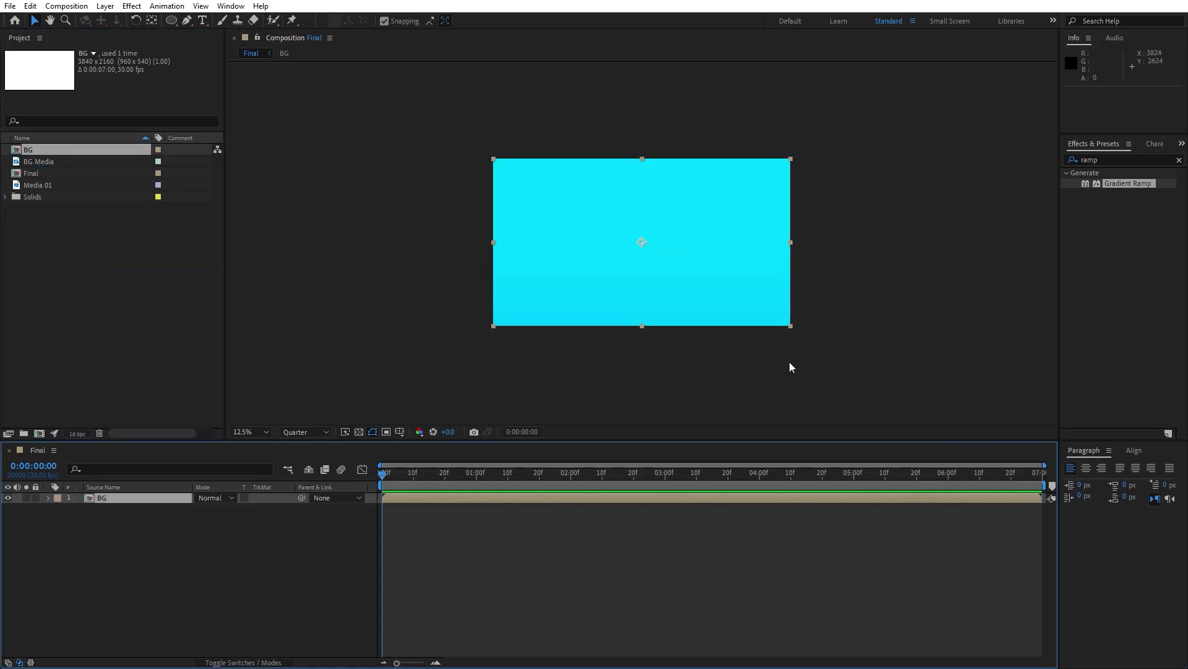
click(39, 433)
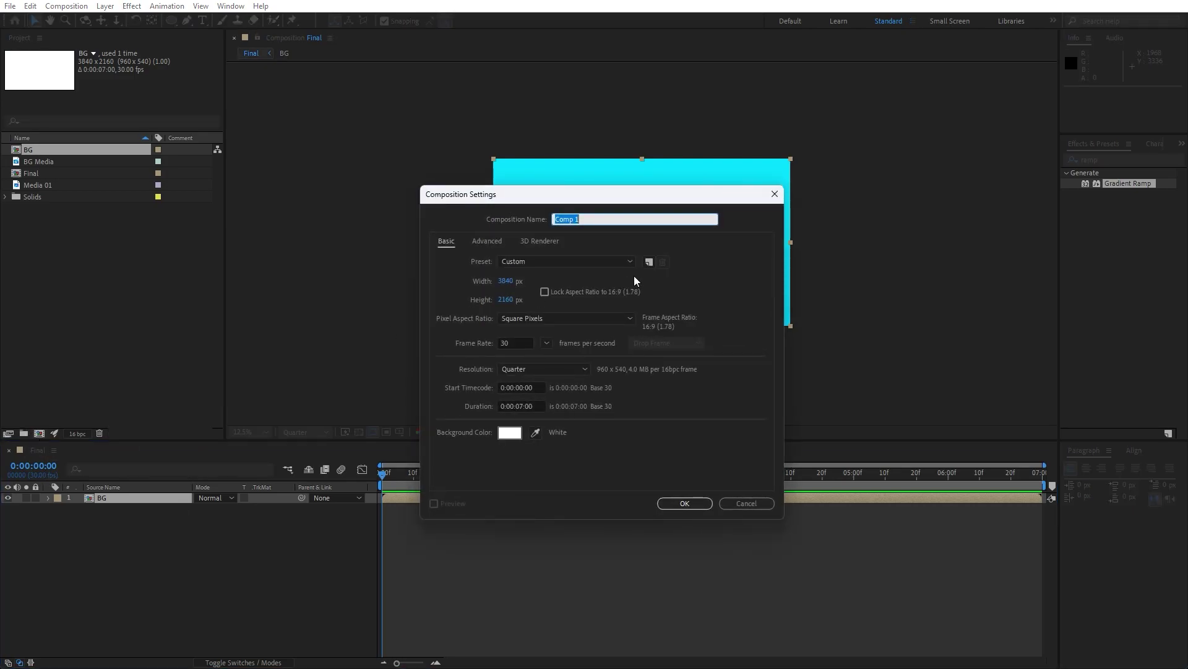
text(BG Media)
click(686, 503)
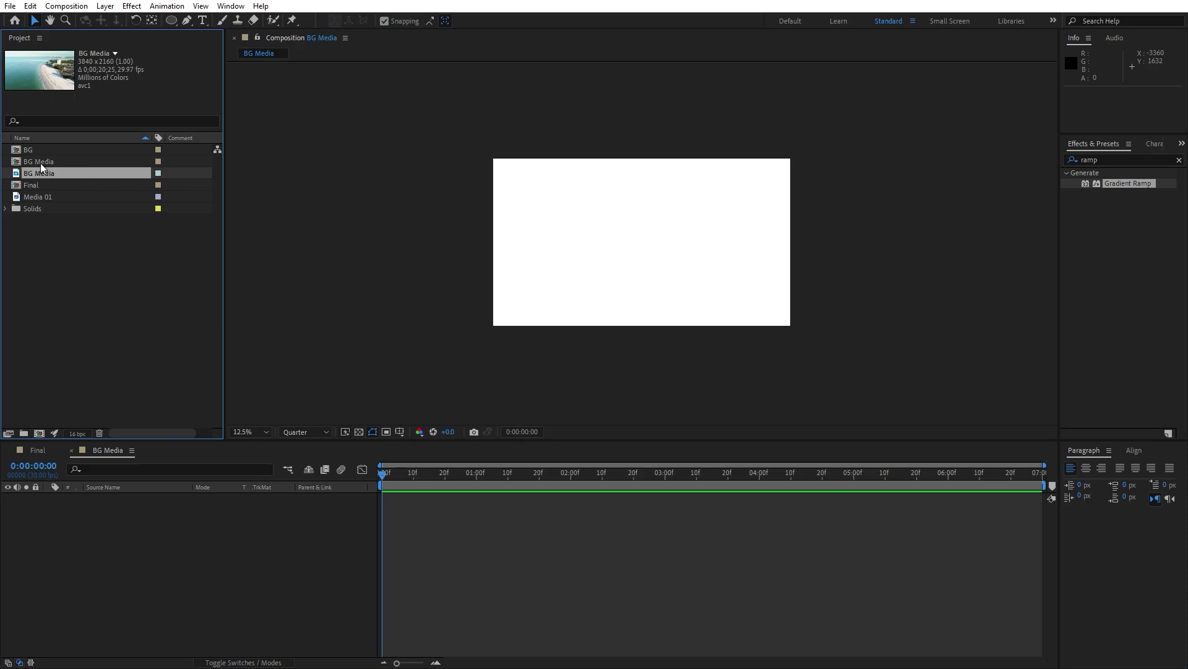
drag(47, 172, 192, 559)
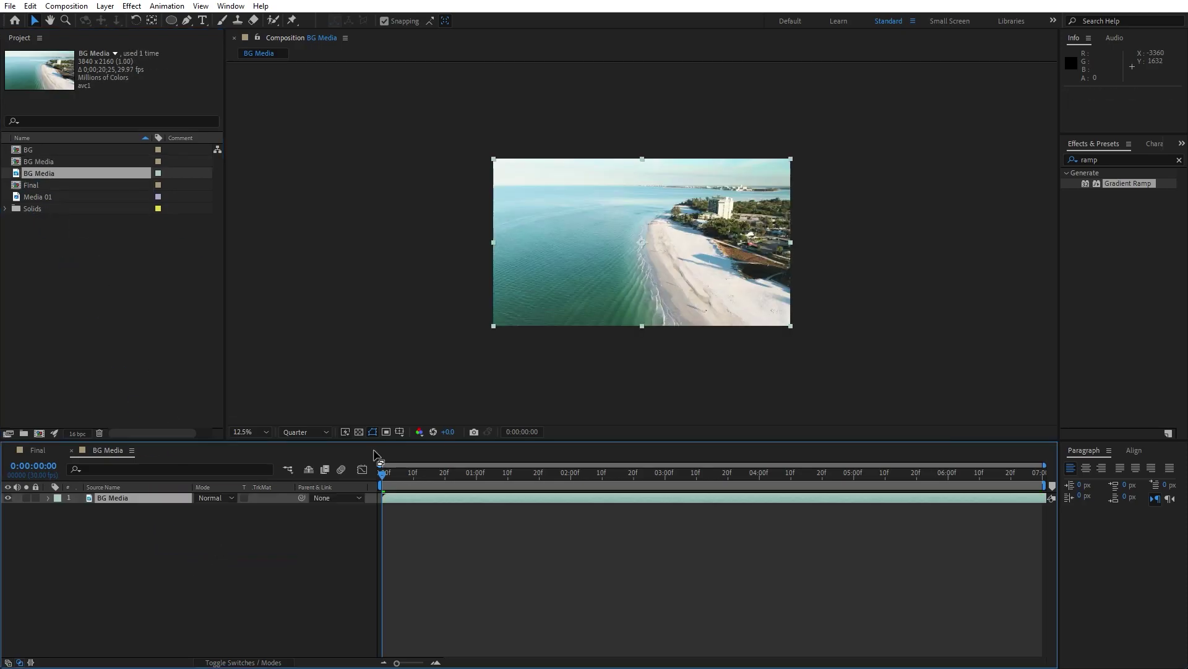
click(71, 450)
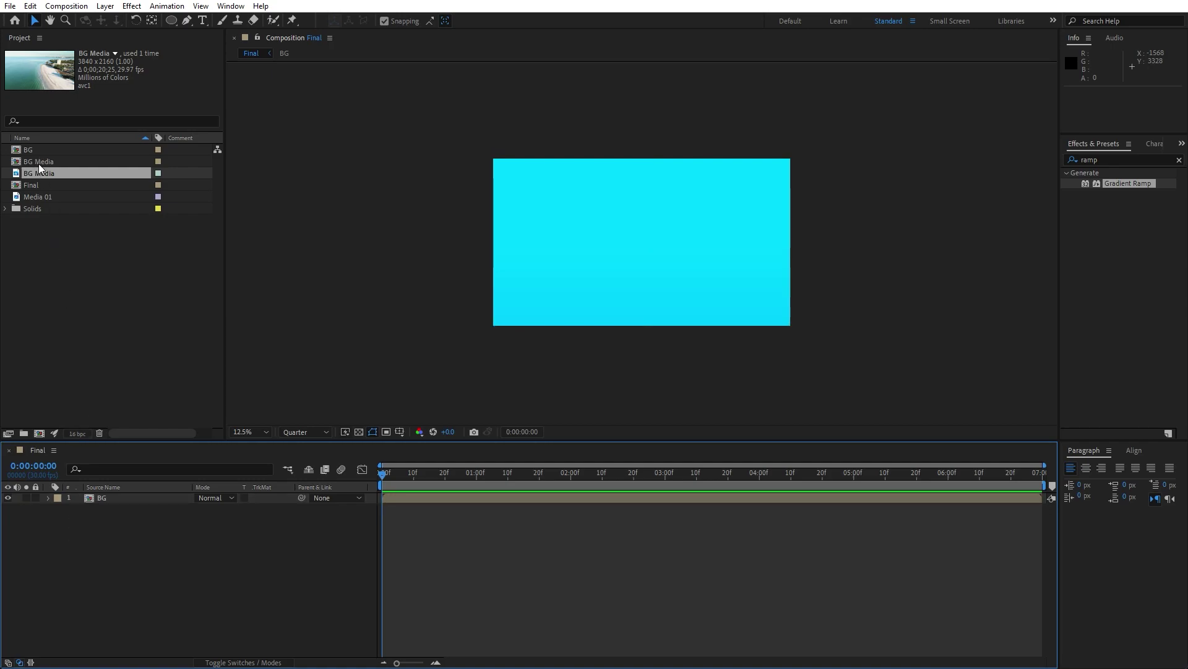
Stack BG Media above BG in Final at 30% opacity.
drag(39, 164, 147, 496)
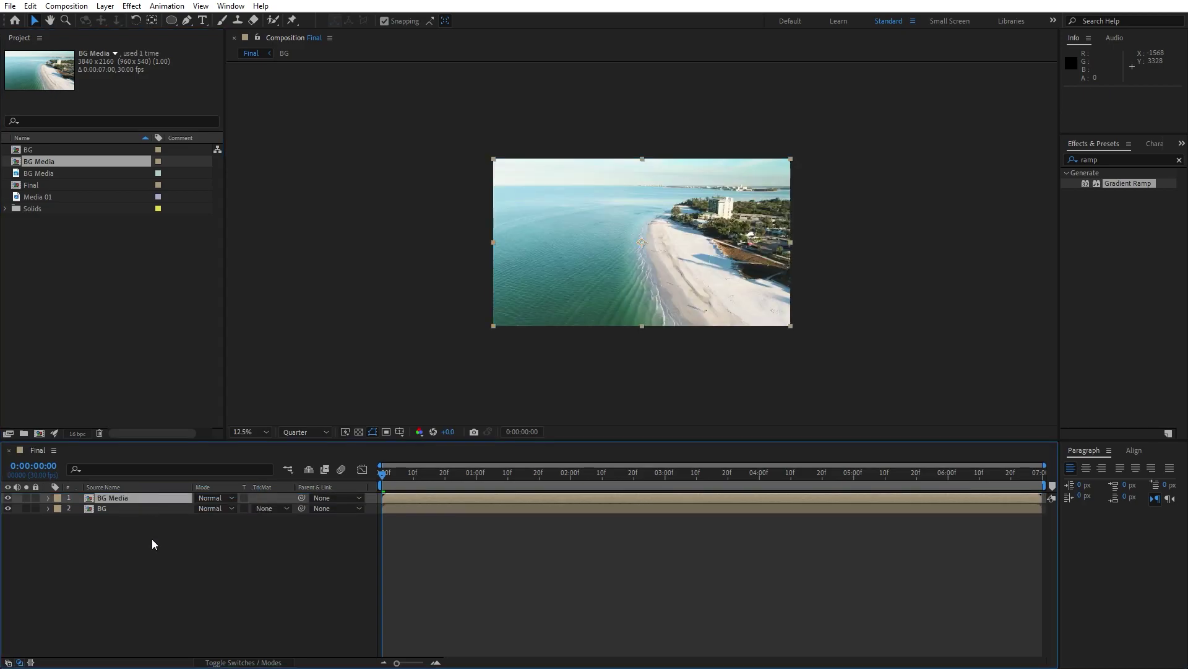
key(t)
click(205, 508)
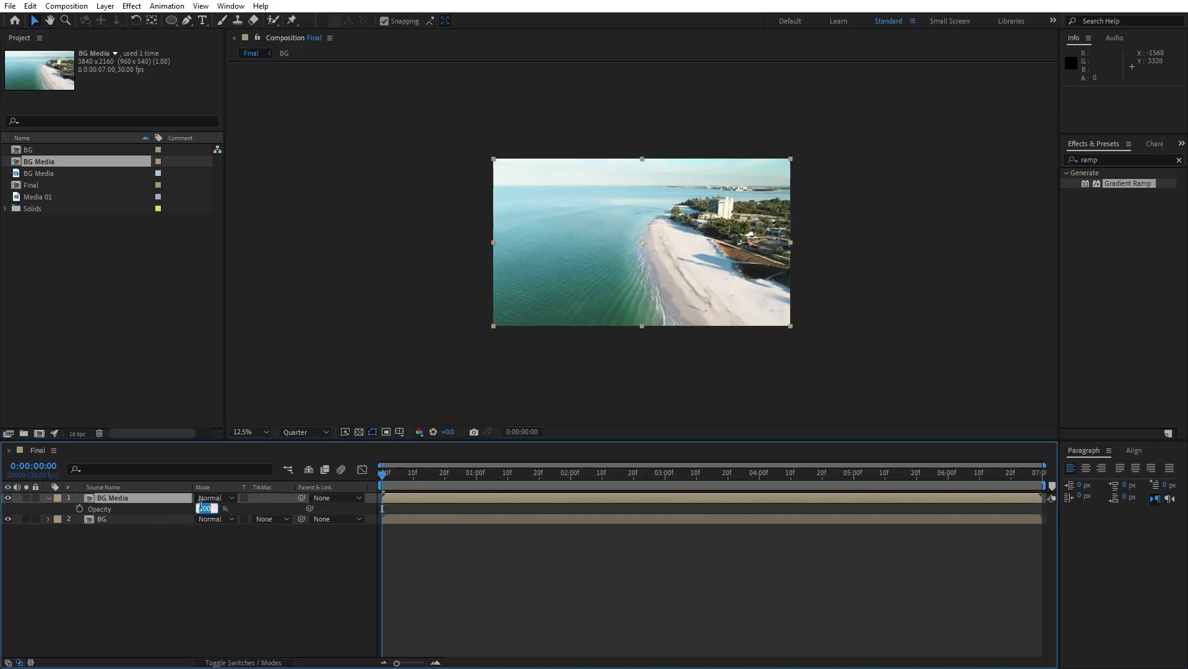
text(30)
click(136, 619)
click(48, 498)
key(.)
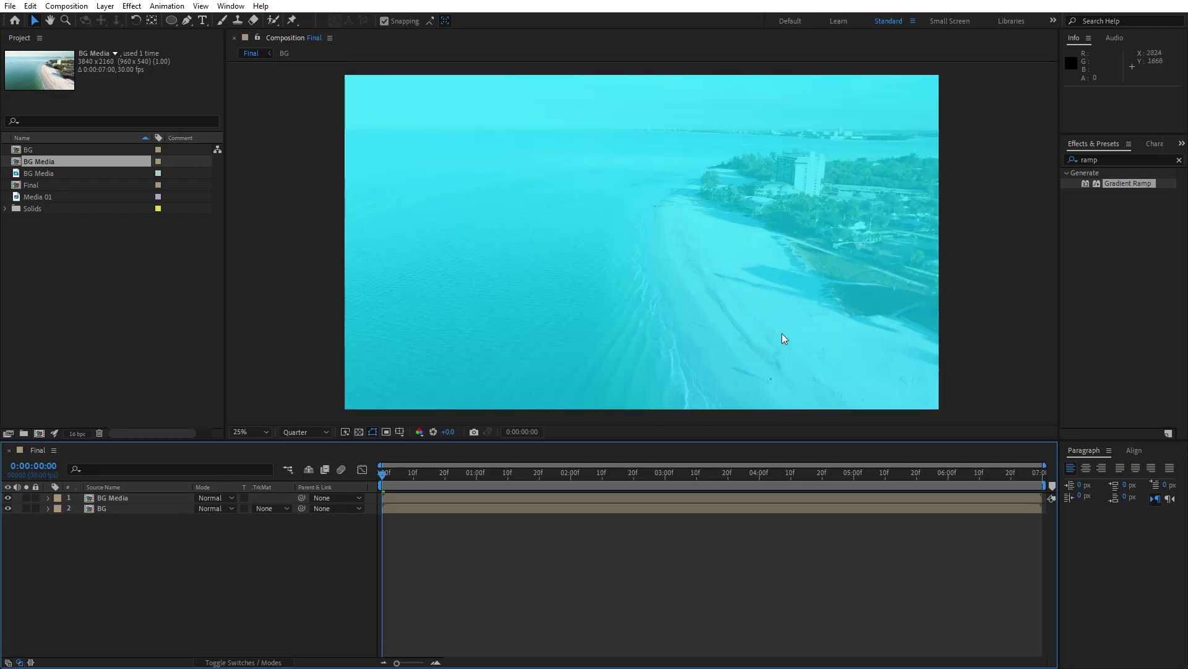
Add a new solid named Grid to the Final composition.
right_click(188, 571)
mouse_move(253, 421)
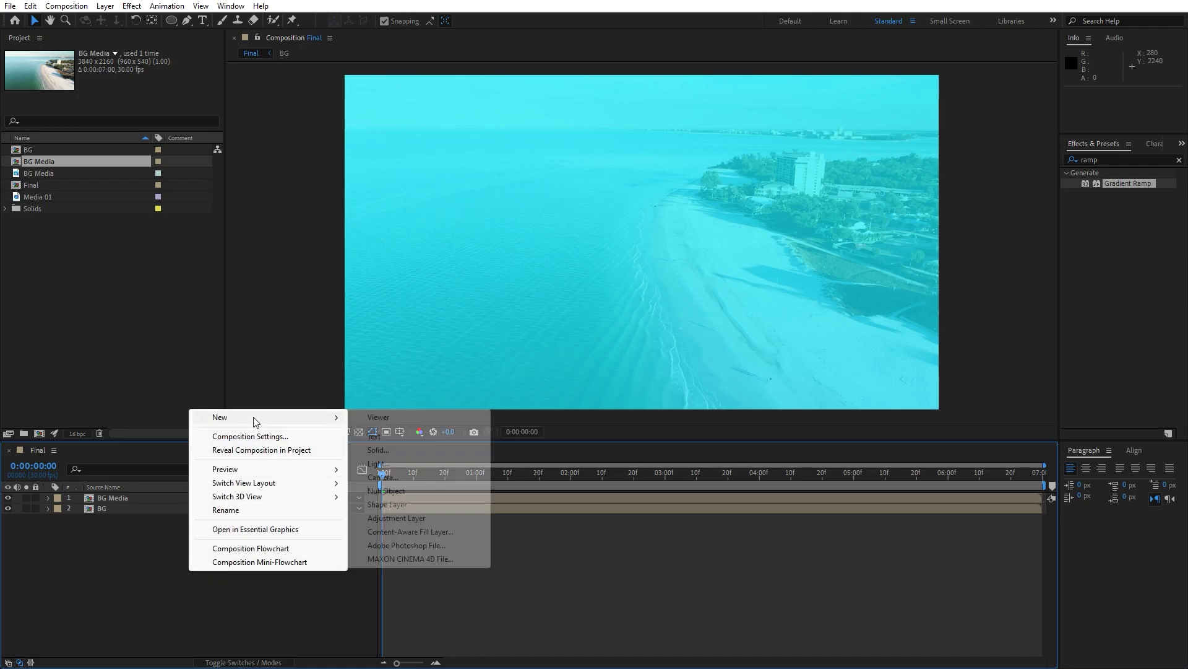
click(403, 450)
text(Gri)
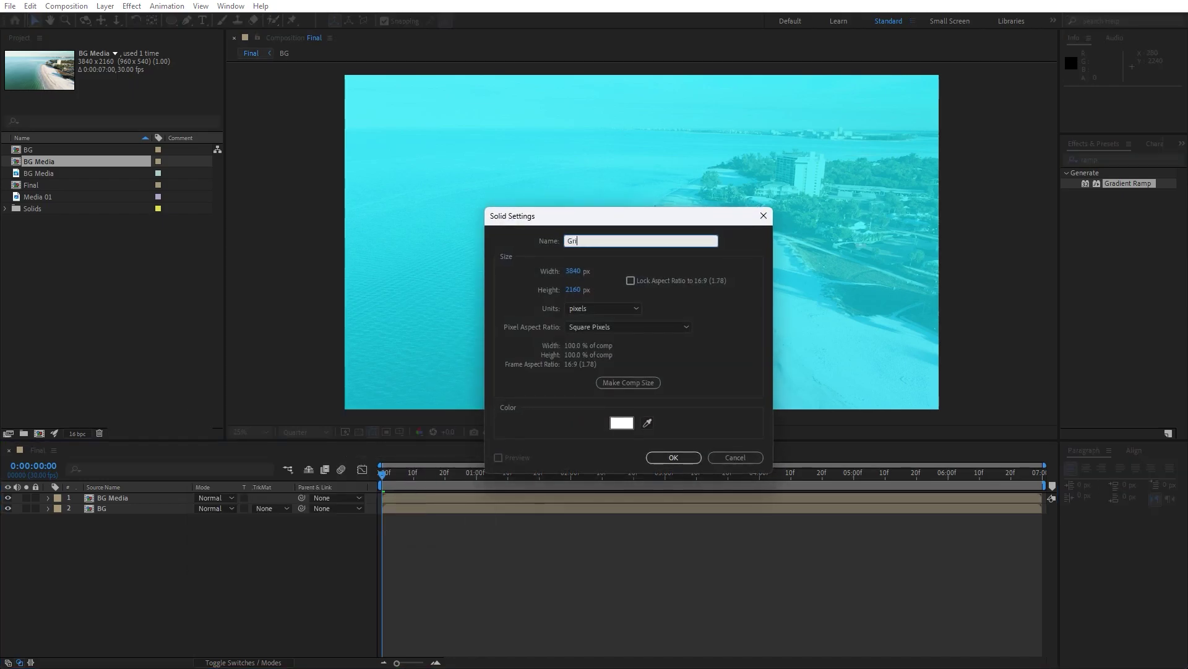
text(d)
click(676, 457)
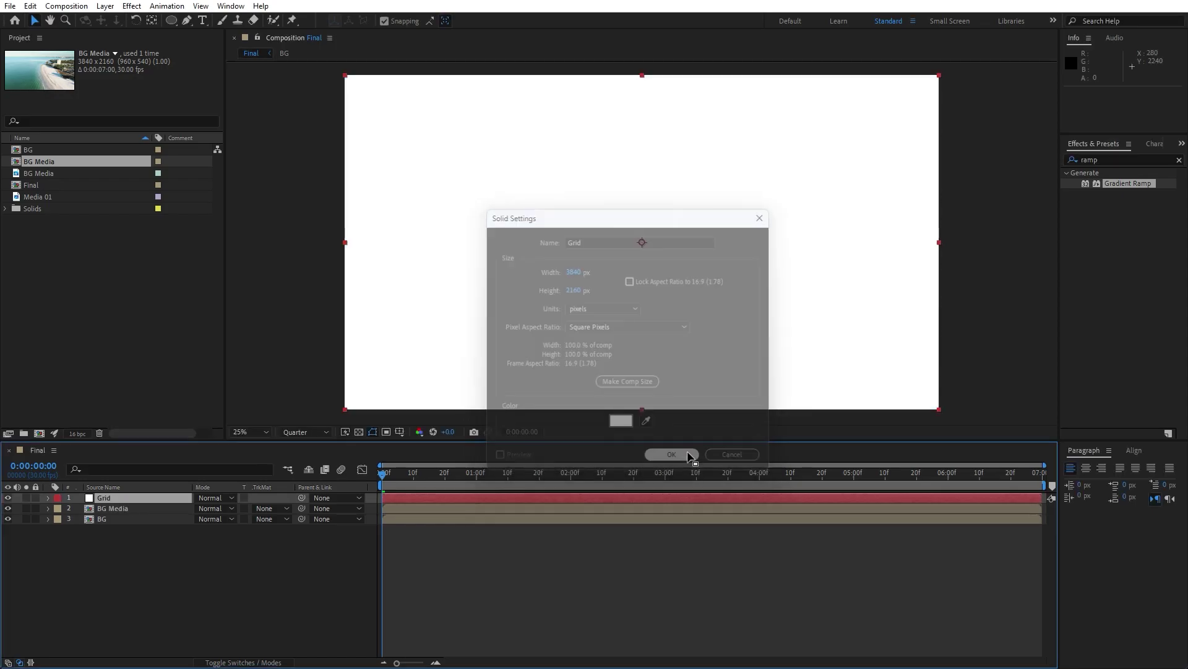
Apply the Grid effect to the Grid layer, sized by width only.
double_click(1088, 163)
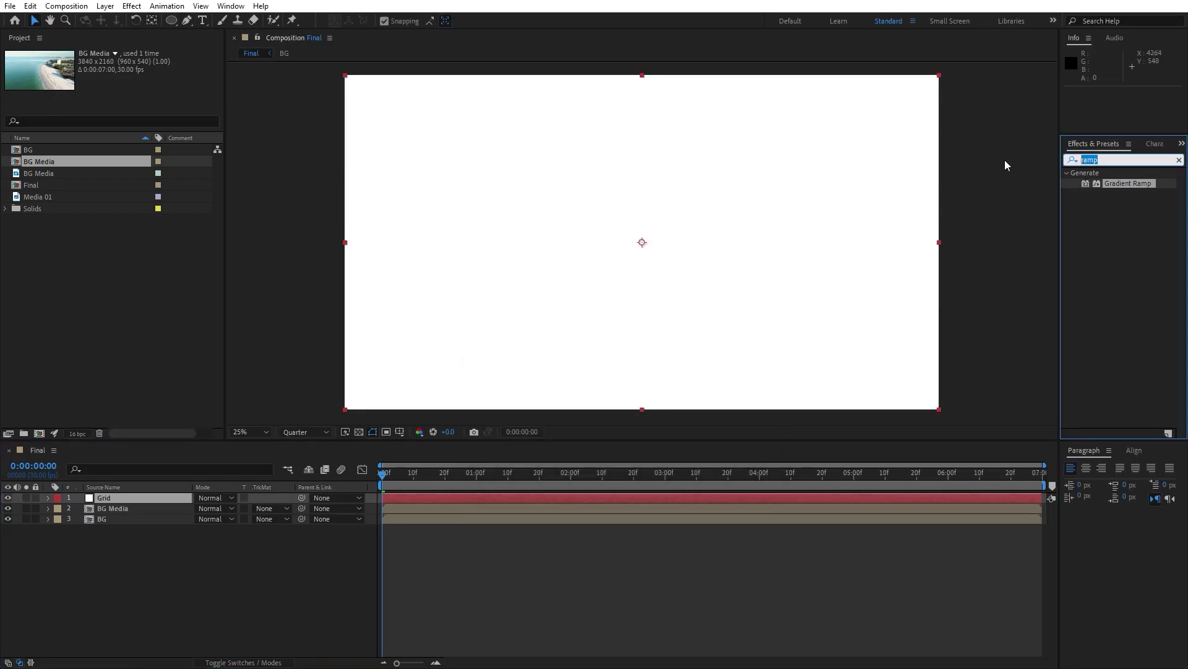
text(grid)
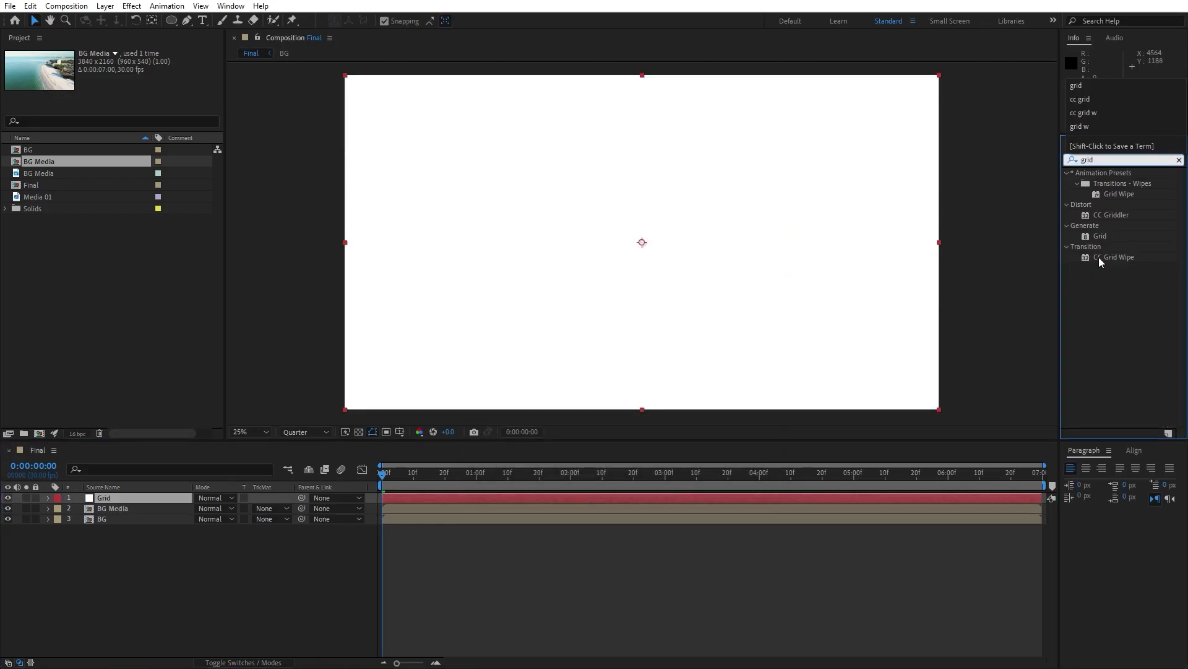
drag(1100, 236, 109, 497)
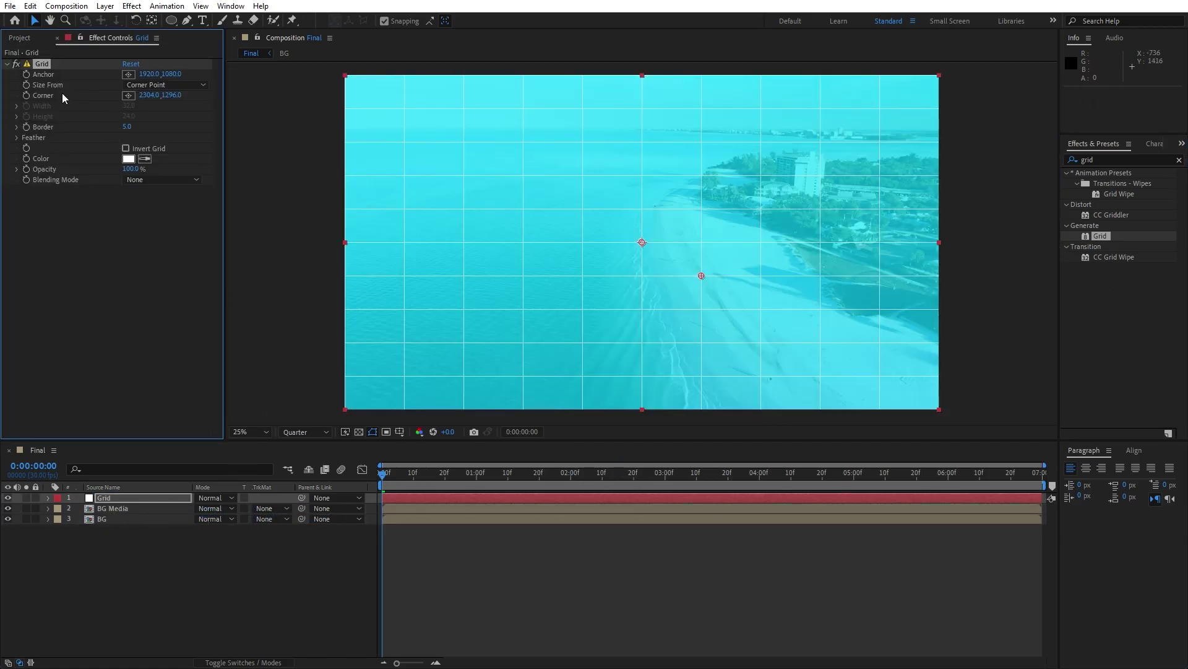
click(155, 84)
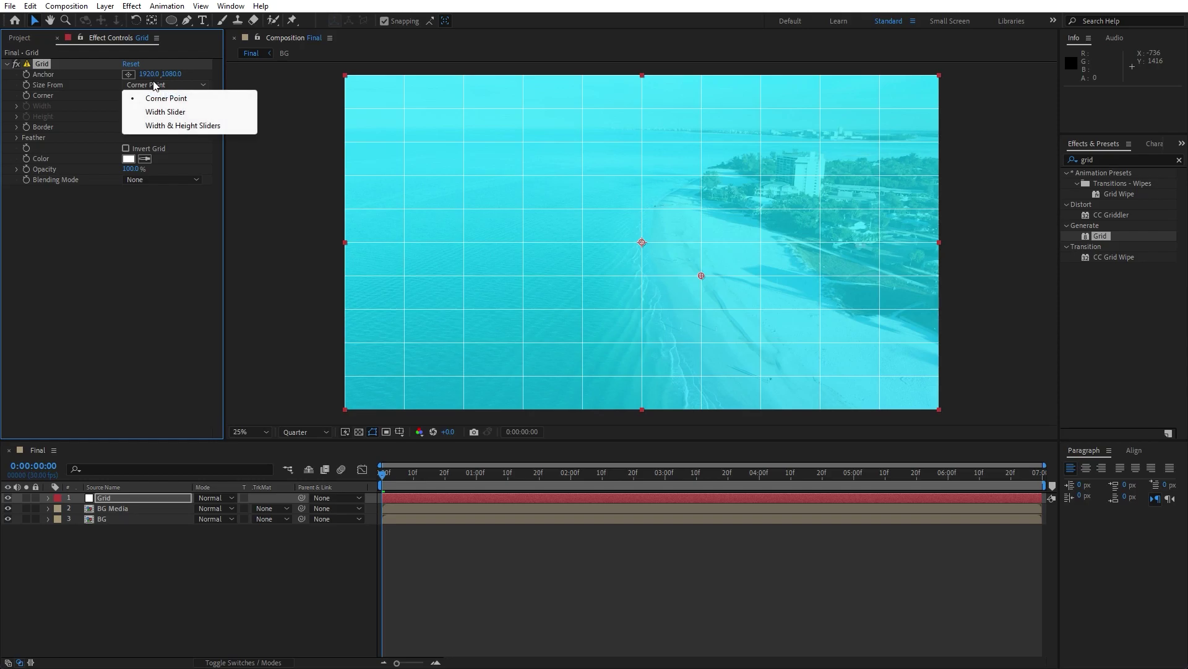
click(148, 112)
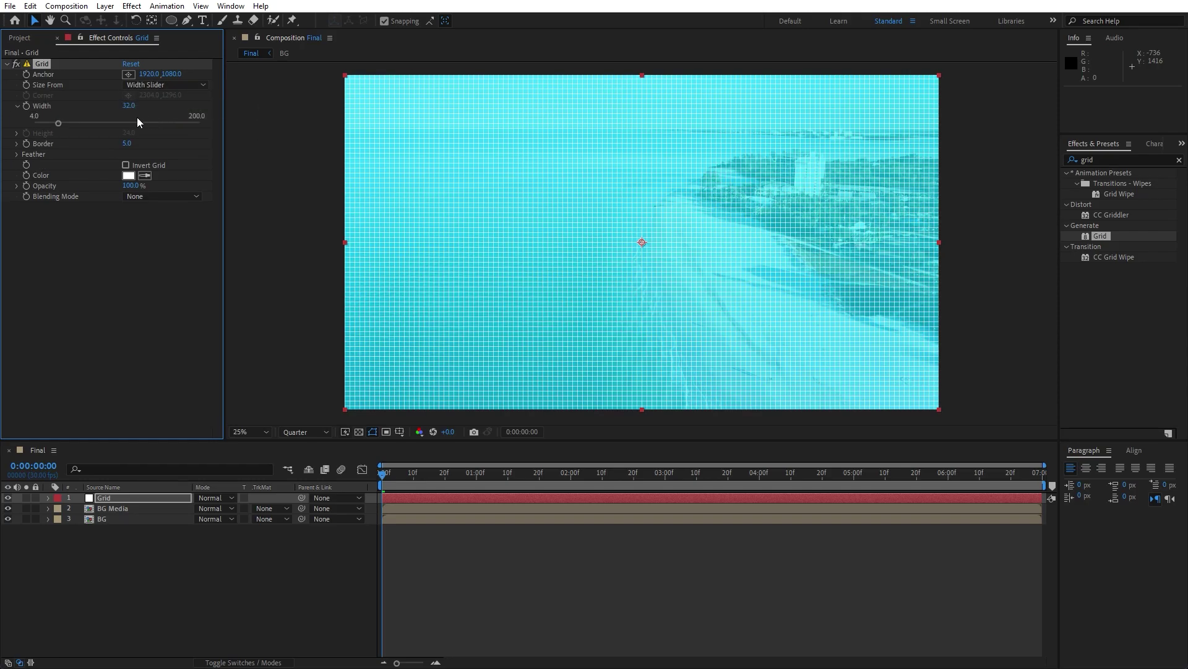
Set the grid width to 40 and border to 20, and invert the grid.
click(129, 107)
text(40)
key(Return)
click(127, 144)
text(20)
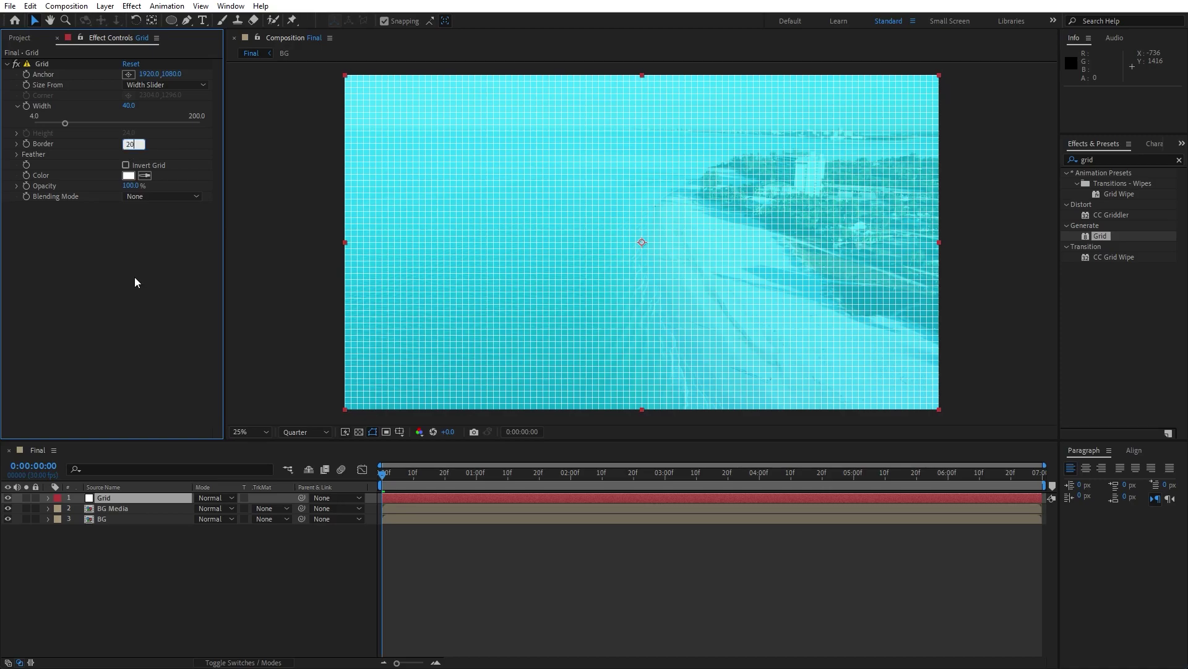
key(Return)
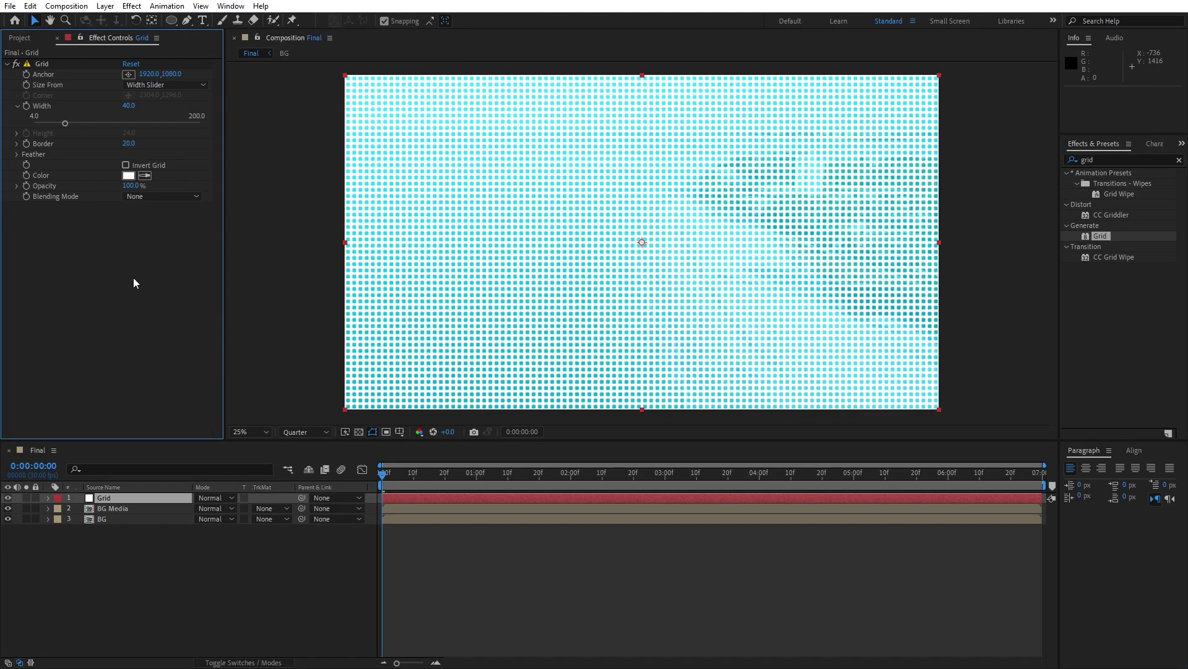
click(126, 164)
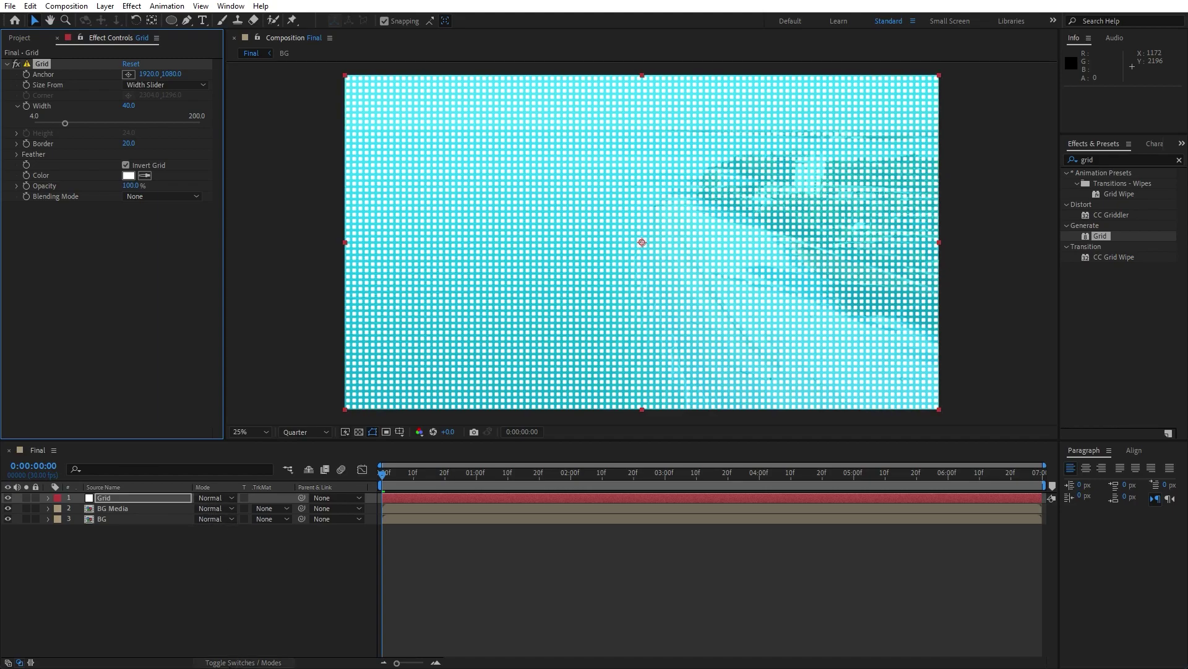
Blend the Grid layer in Overlay mode at 20% opacity and preview it.
click(229, 662)
click(229, 663)
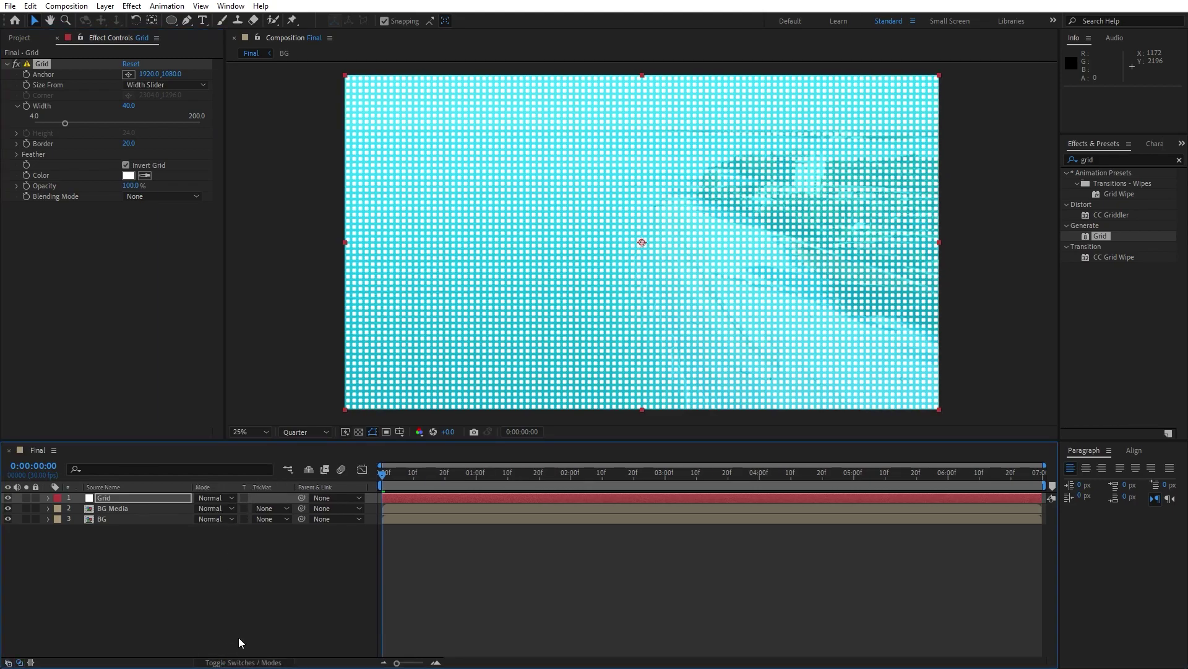
click(217, 498)
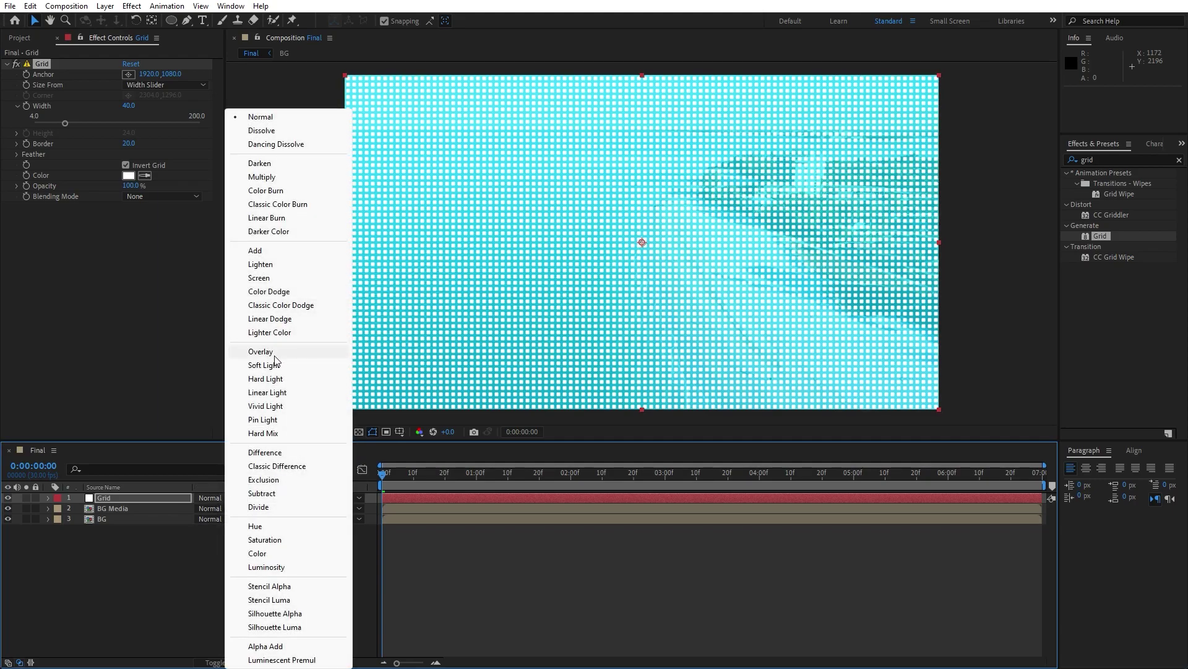
click(275, 354)
key(t)
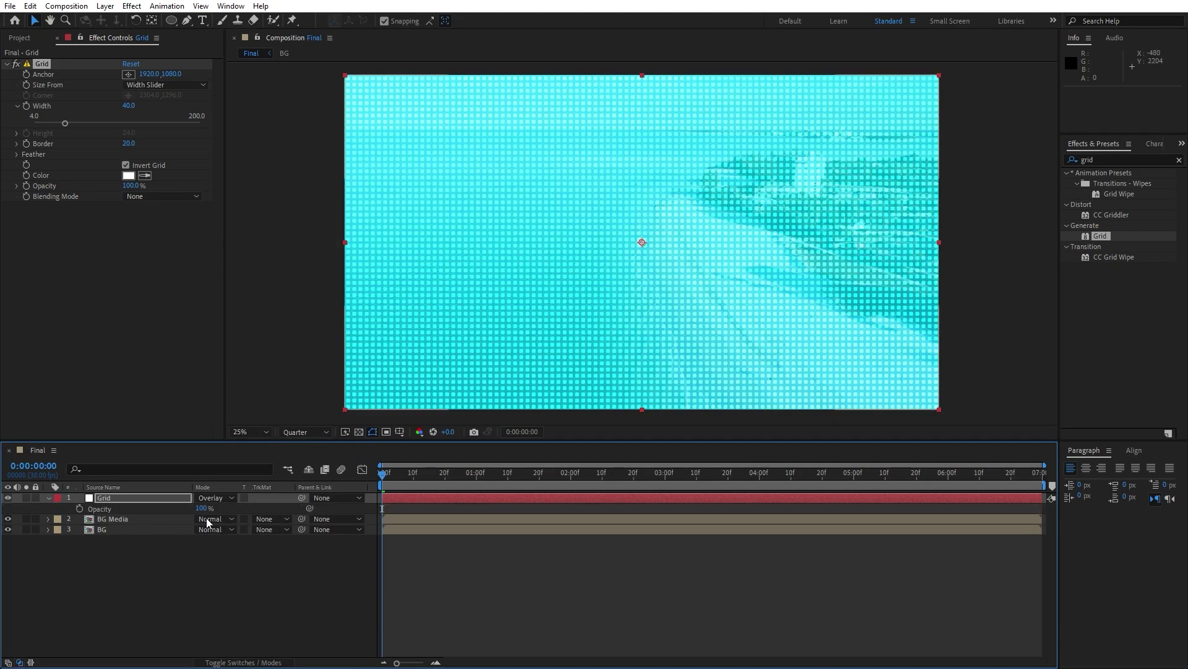
click(204, 508)
text(20)
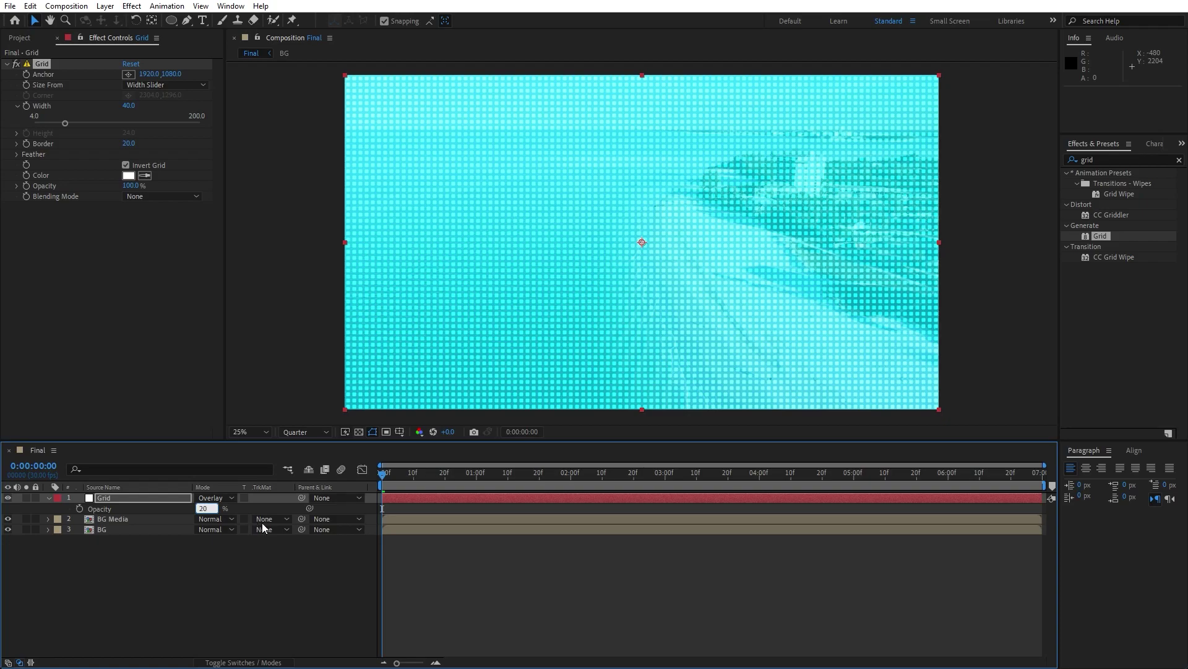
click(540, 510)
drag(509, 487, 655, 490)
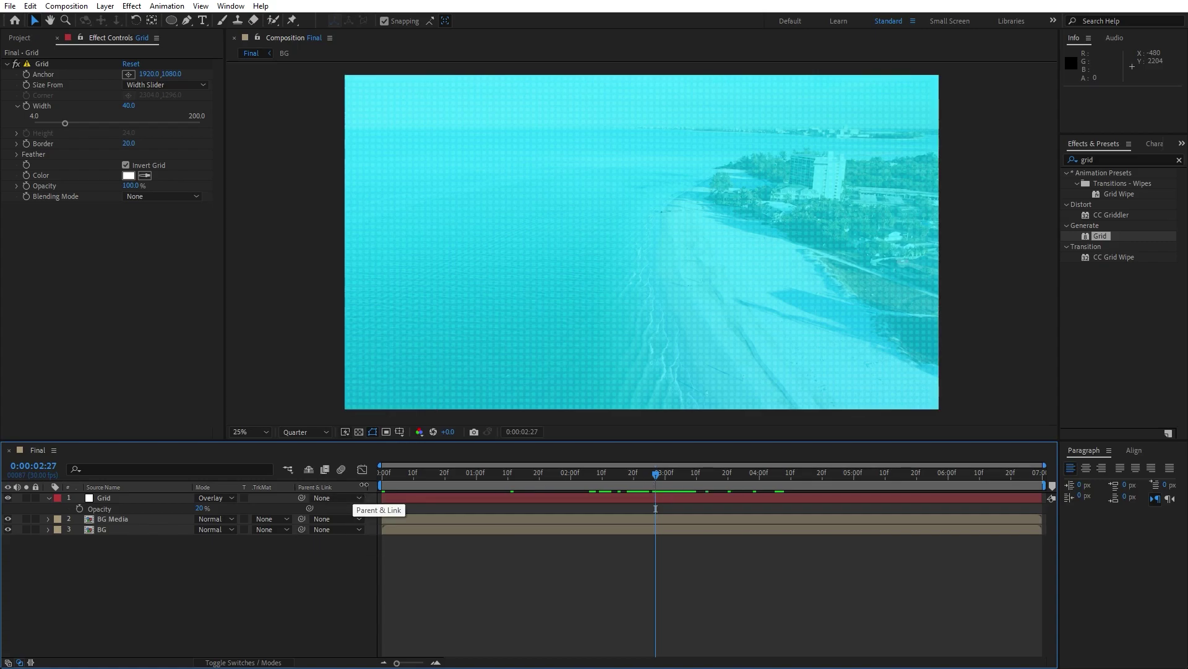
Keyframe BG Media's scale at 115% on frame 0.
click(117, 520)
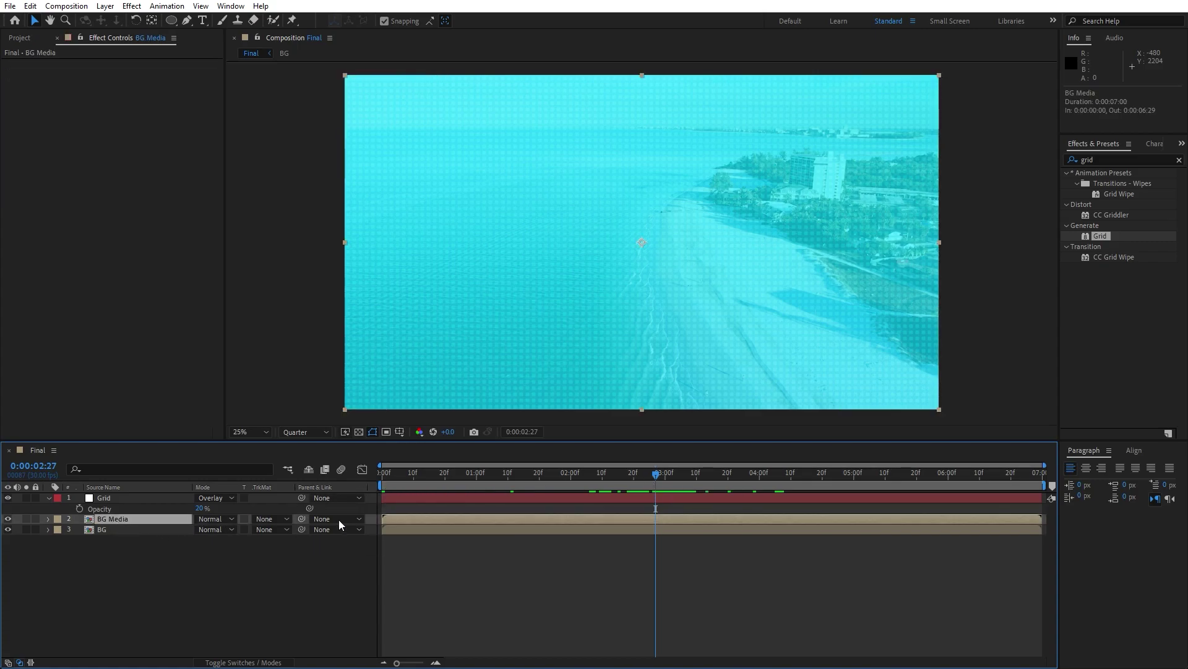
key(Home)
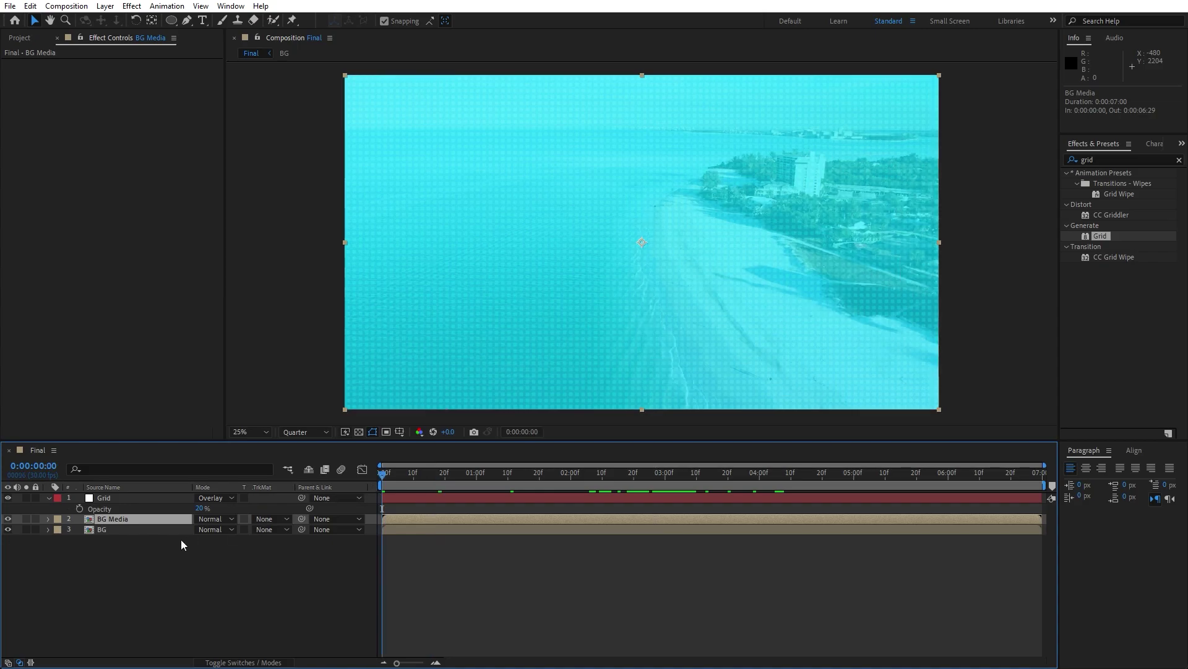
key(s)
click(213, 529)
text(115)
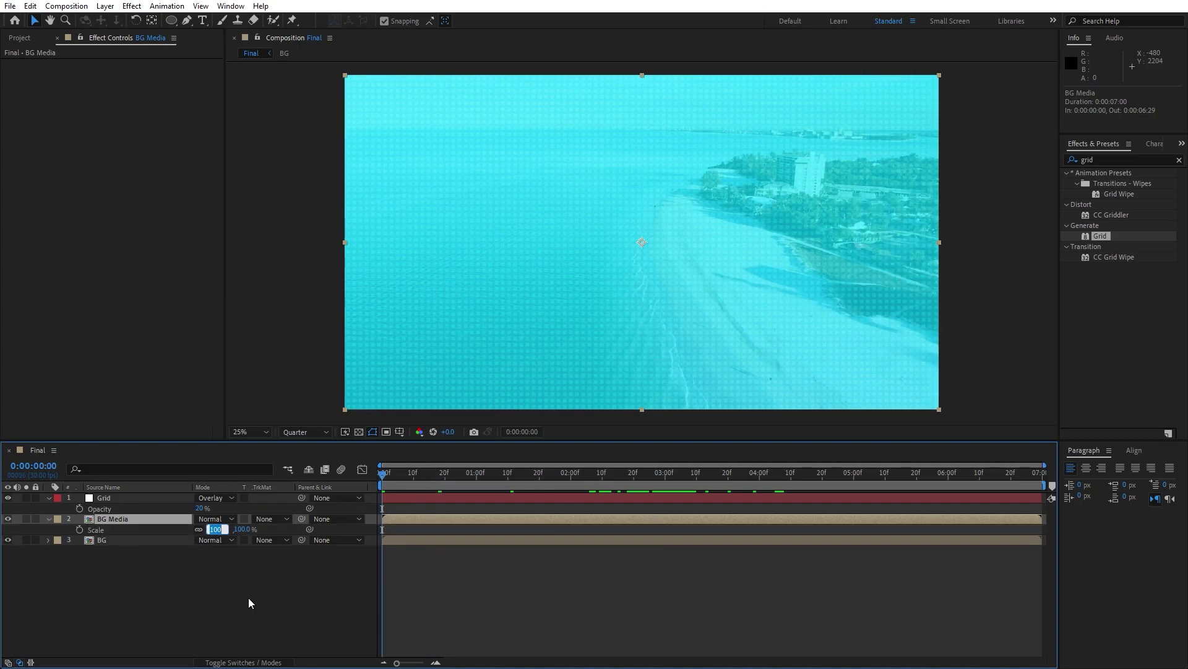
key(Return)
click(79, 530)
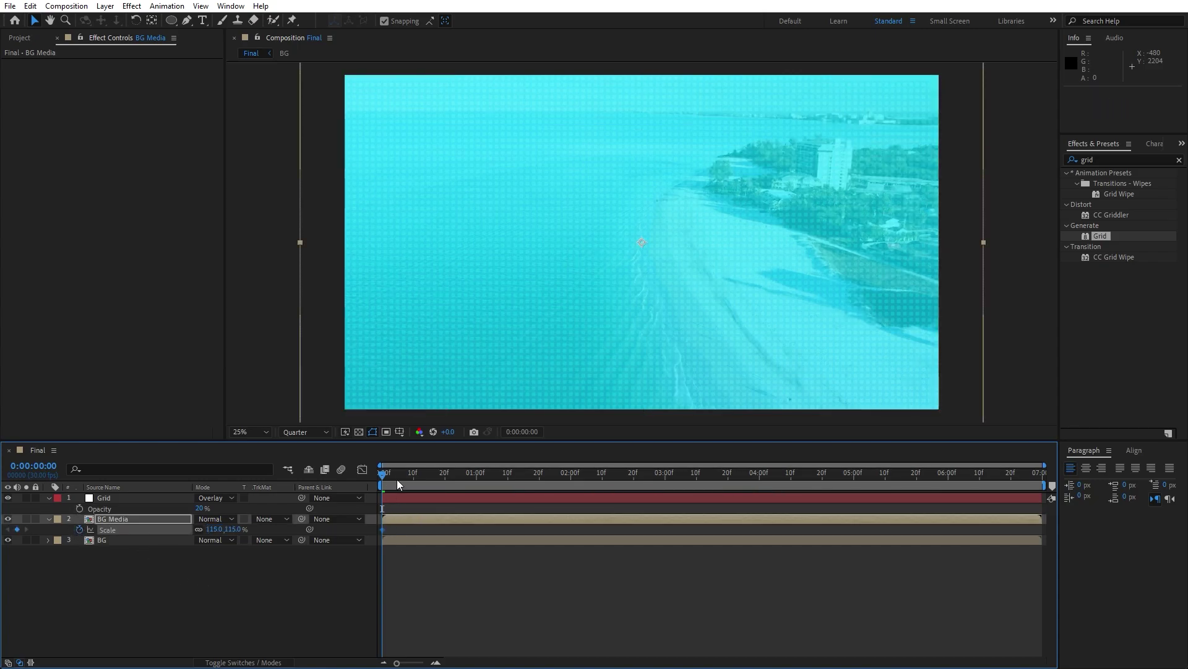
Keyframe BG Media's scale at 100% at the clip's end and preview the zoom-out.
drag(395, 477, 1046, 500)
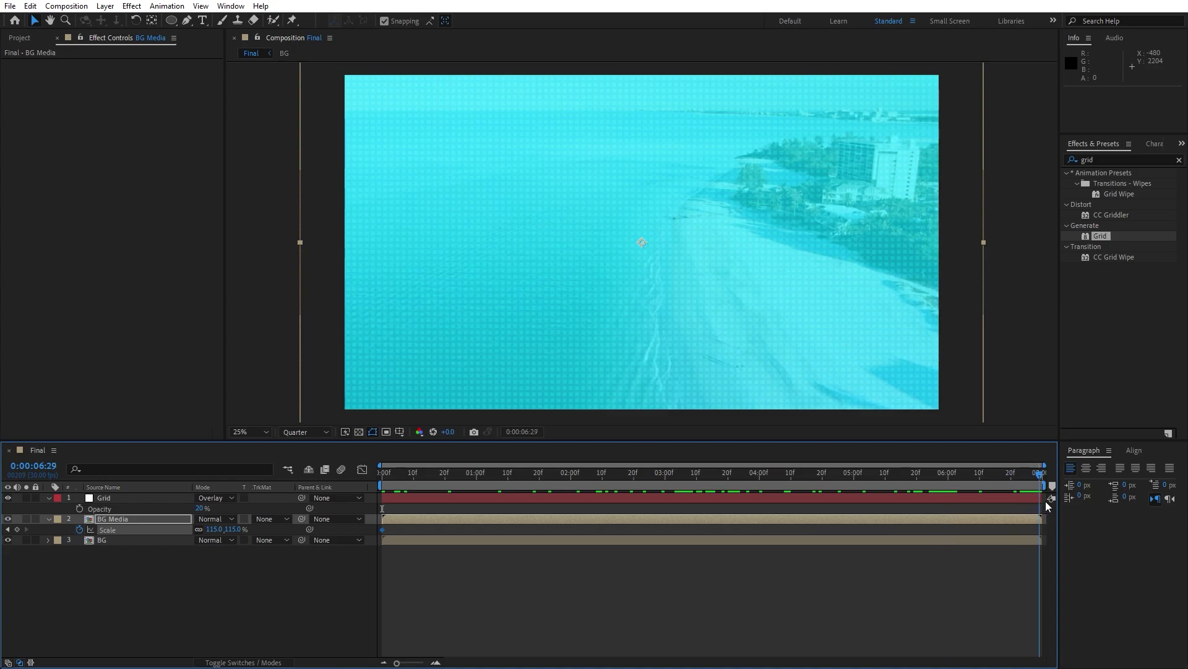
click(213, 530)
text(100)
key(Return)
click(47, 498)
click(48, 509)
key(space)
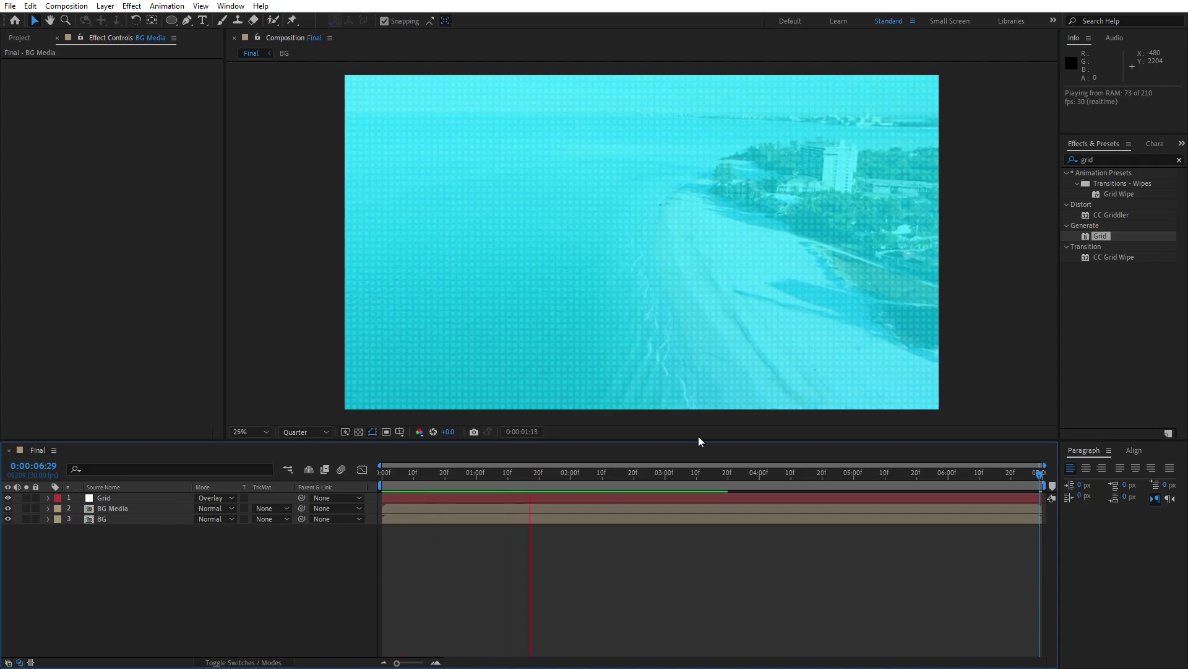
click(717, 479)
drag(718, 479, 726, 479)
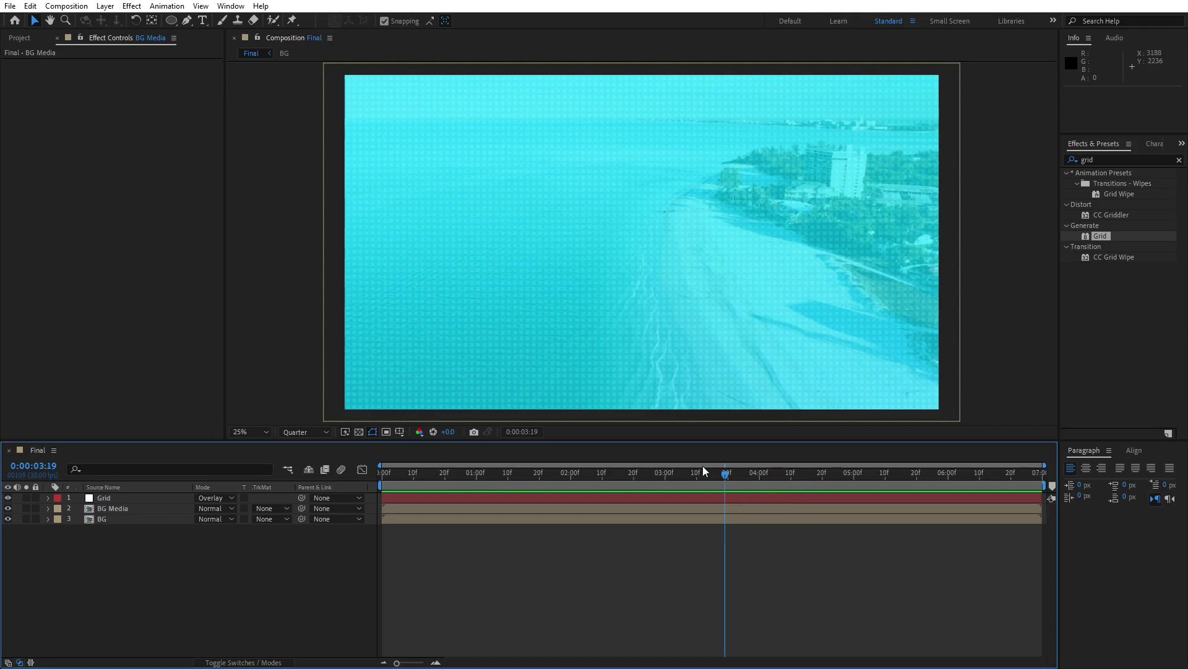
Create a new composition named BG Animation.
click(57, 38)
click(39, 433)
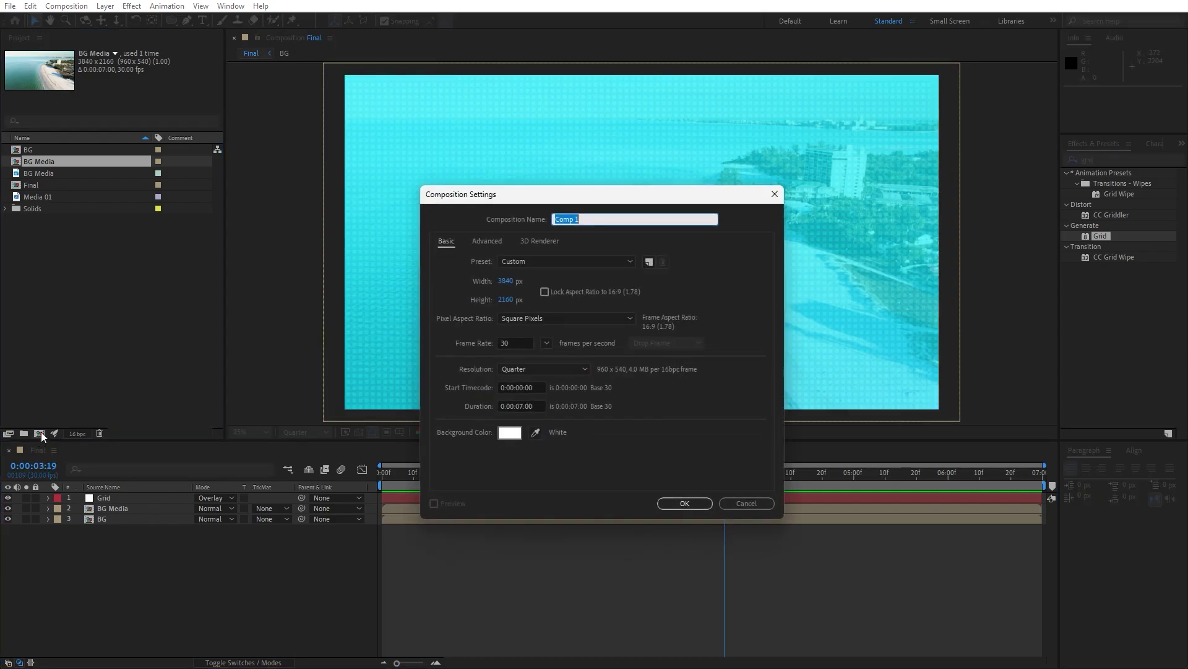
text(BG Animation)
click(693, 506)
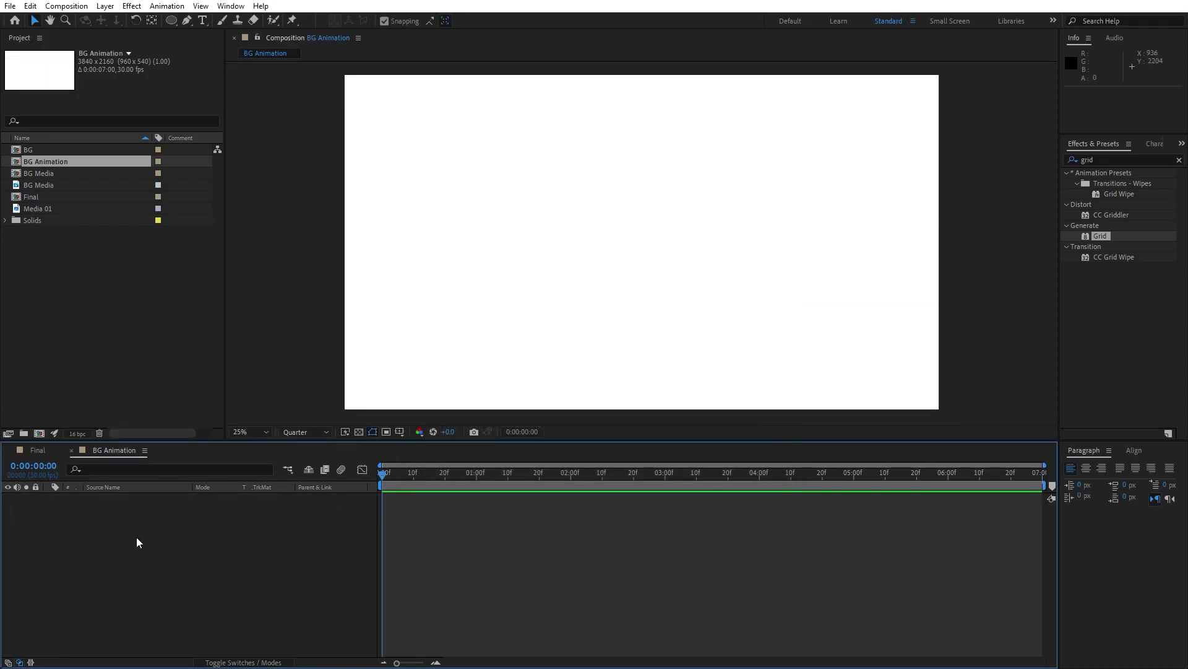
right_click(155, 554)
Add a new solid named Fractal Noise to BG Animation.
mouse_move(232, 408)
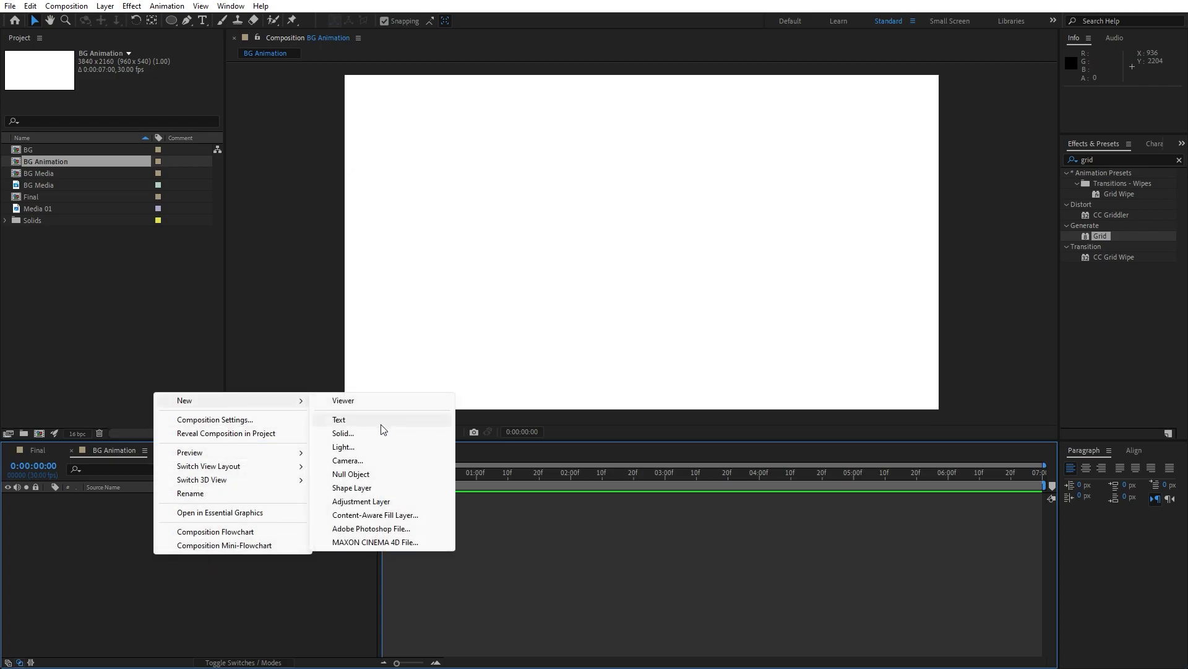
click(378, 430)
text(Fractal Noise)
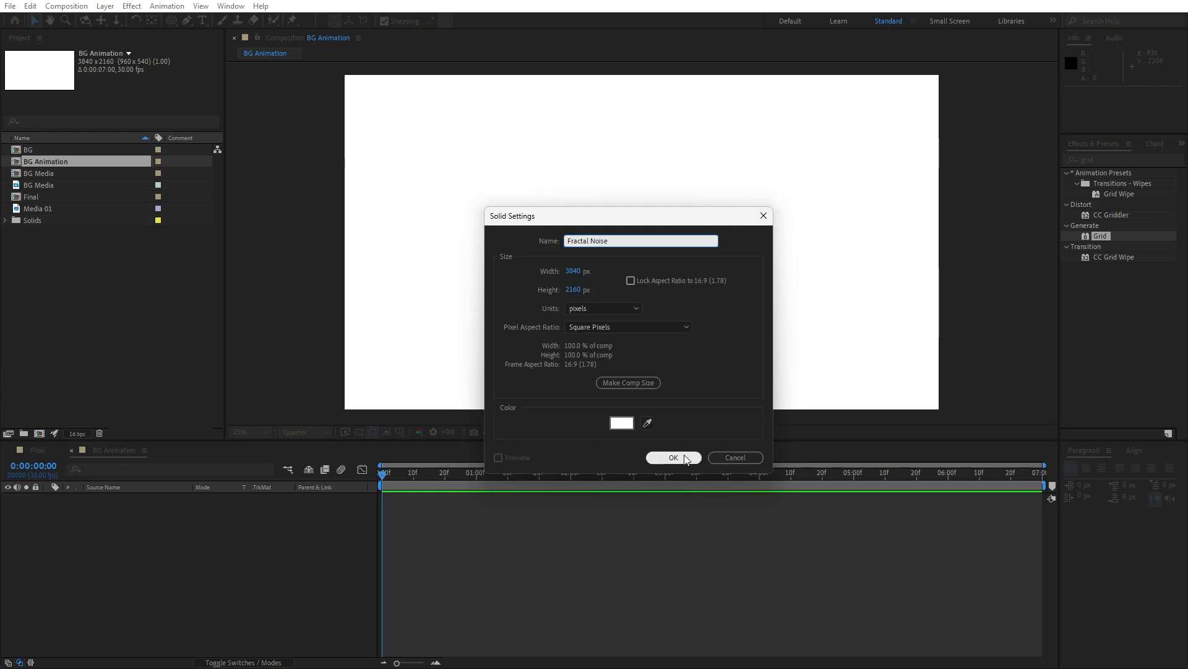
click(674, 456)
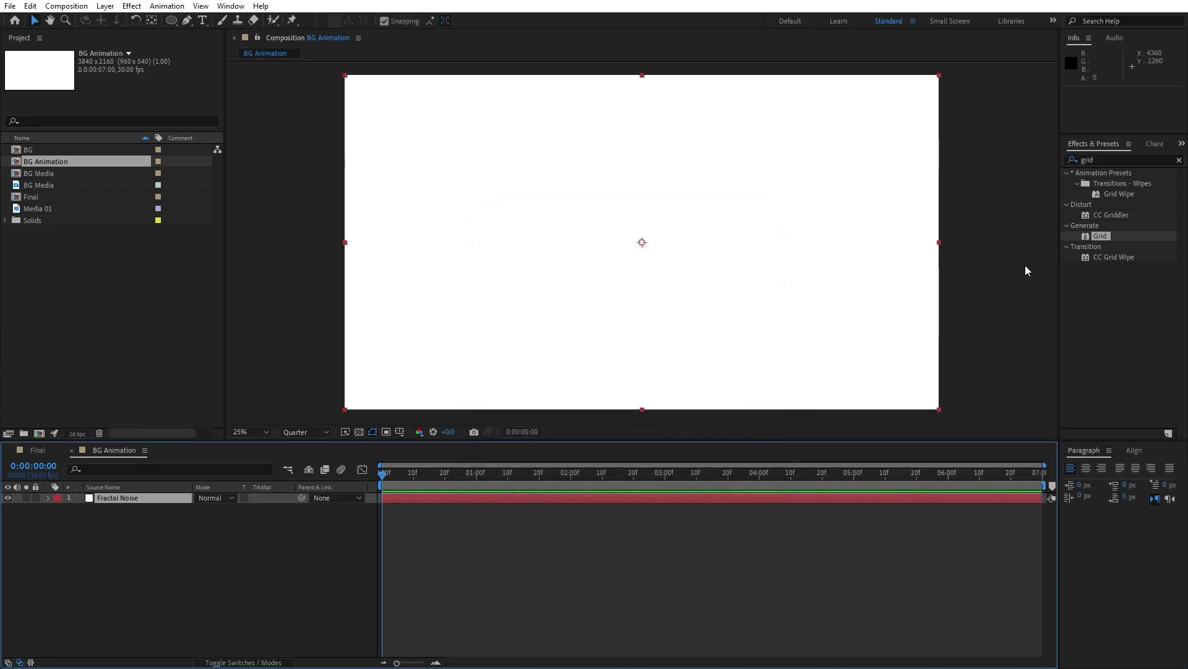
Apply the Fractal Noise effect to the Fractal Noise solid.
click(1123, 160)
text(fr)
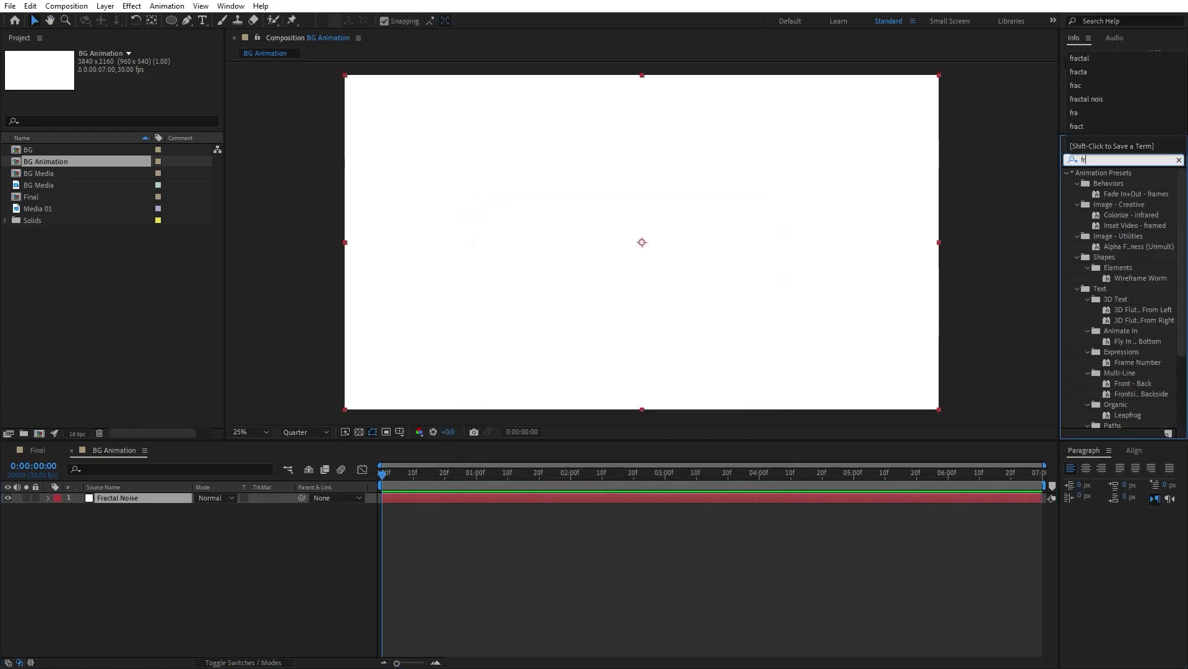
text(act)
drag(1135, 257, 136, 498)
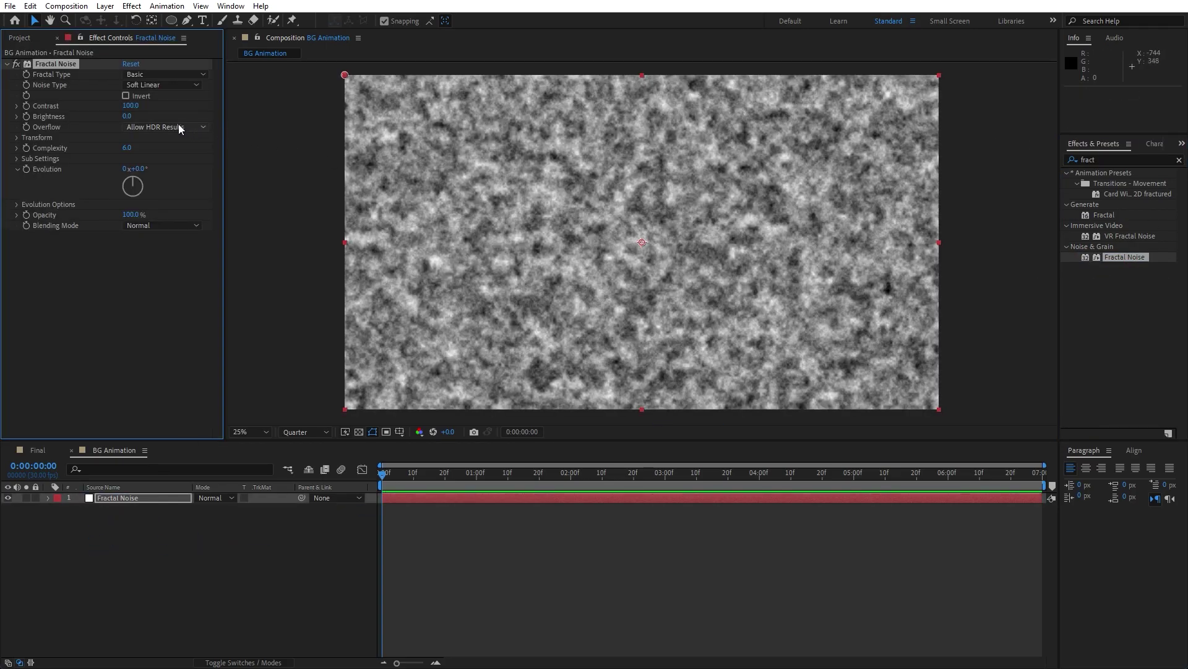
Set Fractal Noise contrast to 150, brightness to -50 and complexity to 1.
click(130, 106)
text(150)
key(Return)
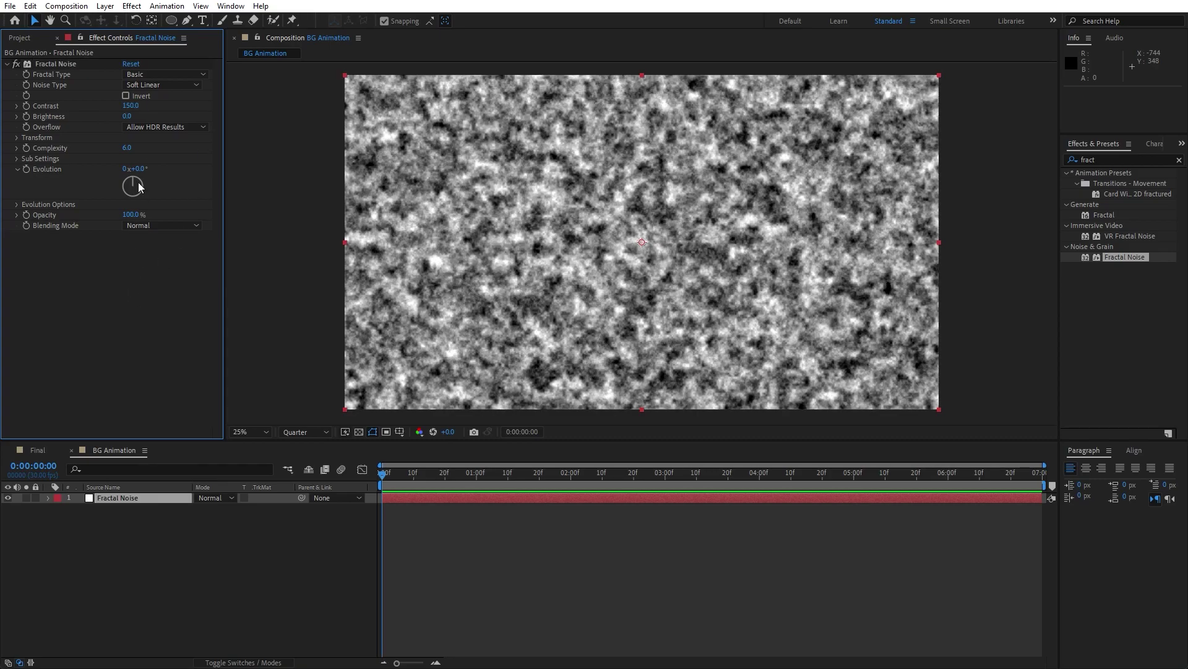
click(126, 117)
text(-50)
key(Return)
click(127, 148)
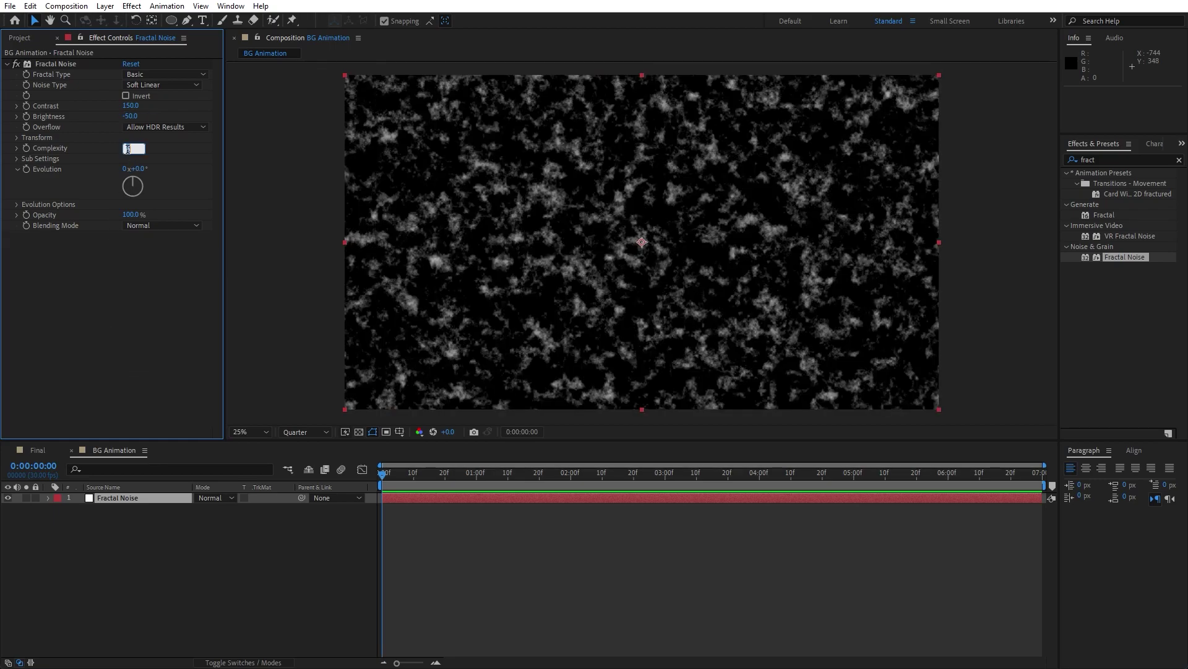
key(Return)
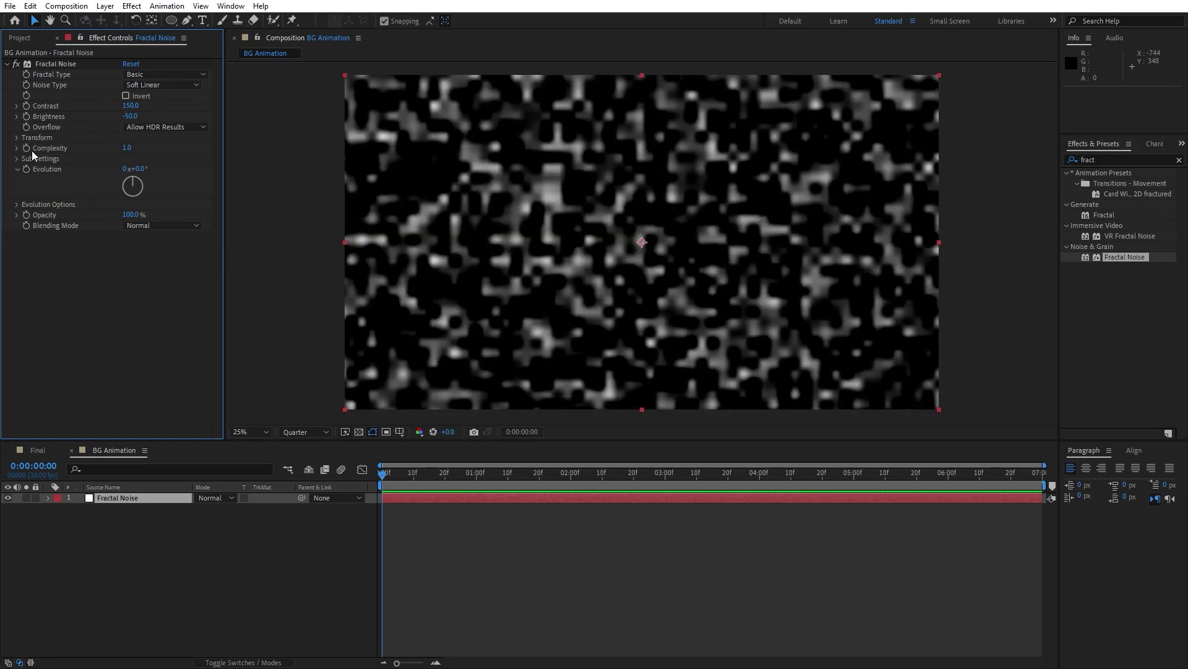
Set the Fractal Noise transform scale to 2500.
click(18, 138)
click(131, 169)
text(22)
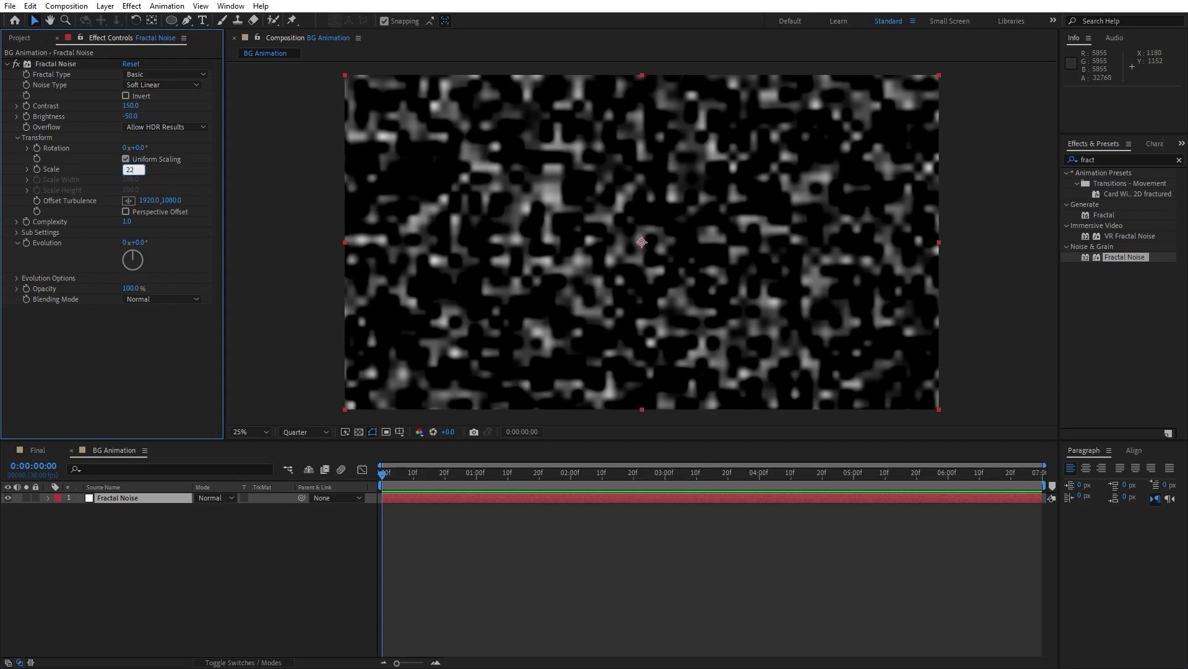
text(00)
key(Return)
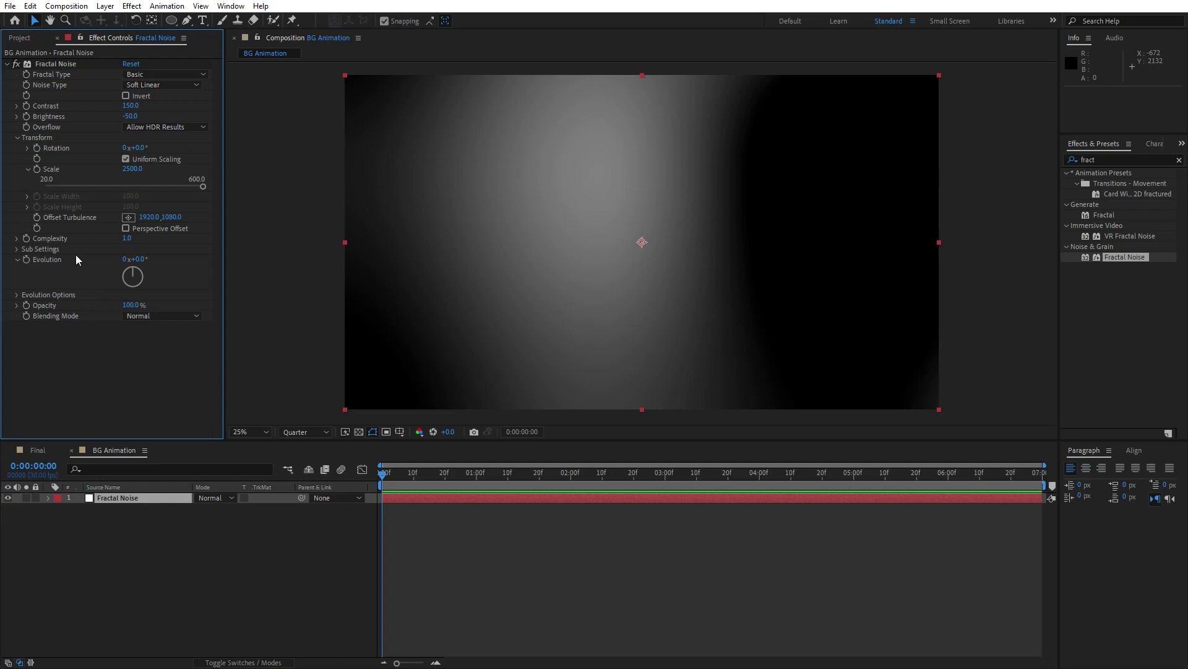
click(407, 488)
click(28, 244)
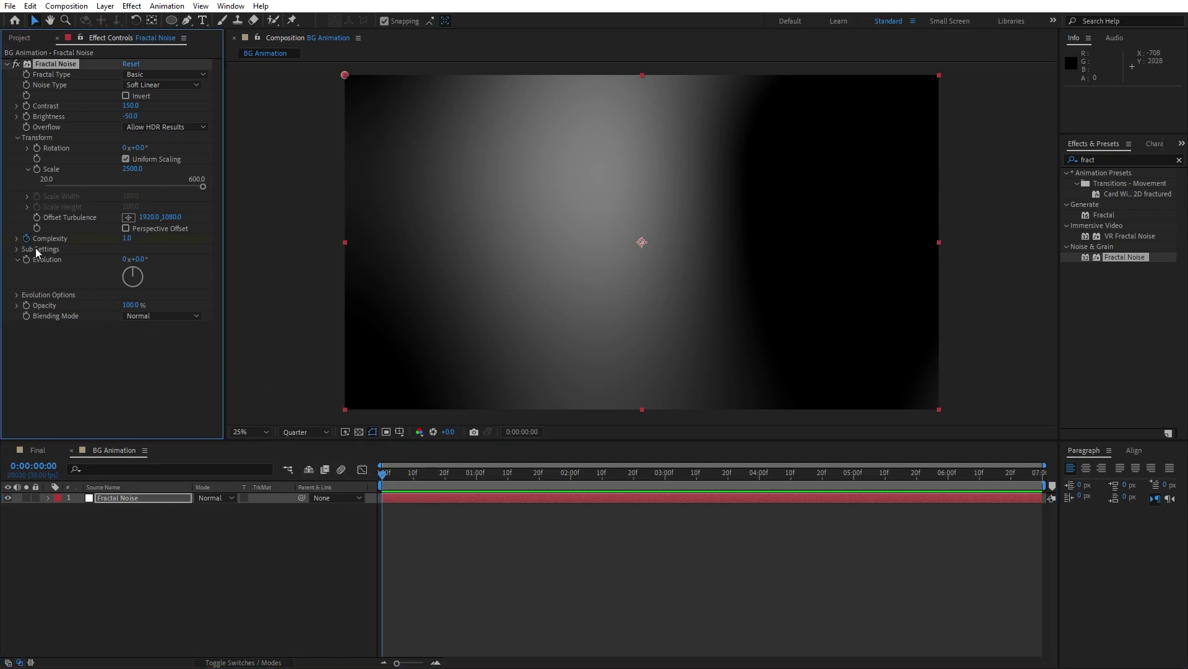
Set the noise complexity to 2 at the end of the clip.
drag(411, 482, 1039, 478)
click(128, 238)
click(99, 382)
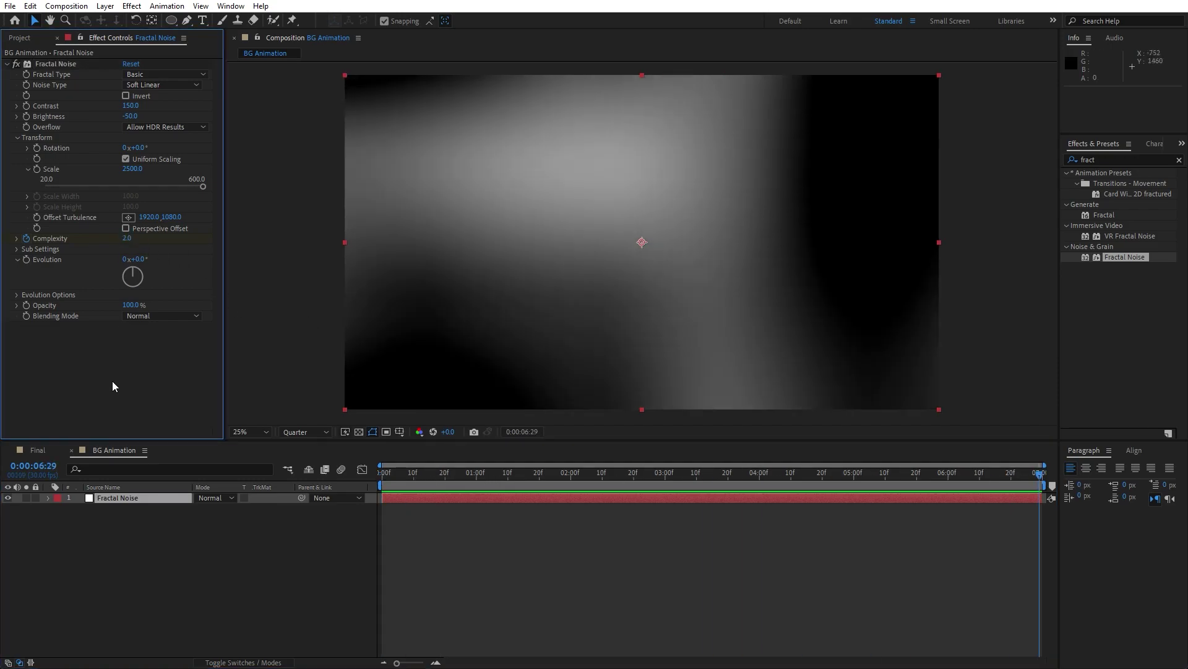
Keyframe the noise Evolution from 0 at the start to one revolution at the end.
drag(391, 472, 369, 485)
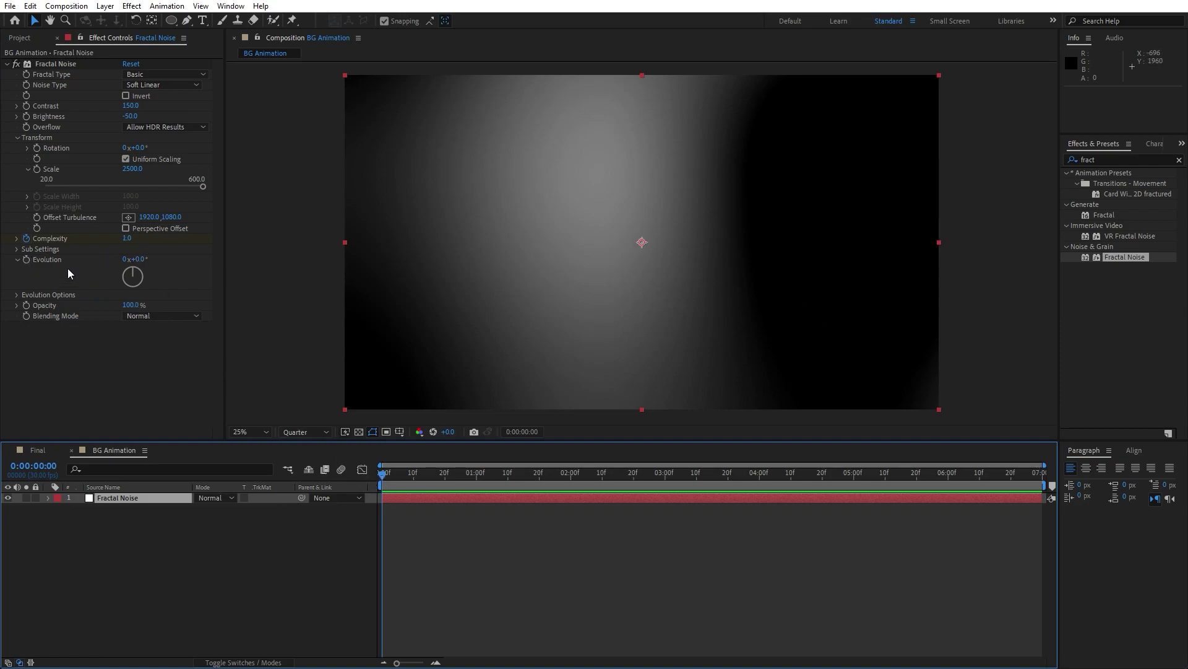
click(26, 260)
drag(421, 478, 1066, 489)
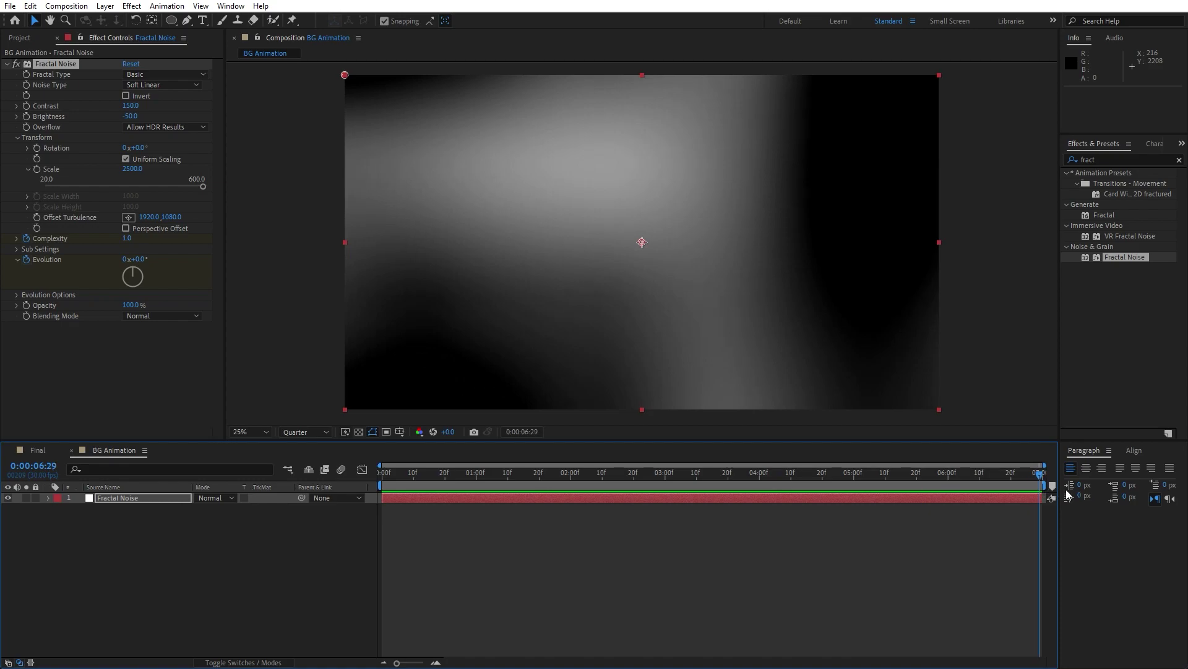
click(124, 261)
text(1)
key(Return)
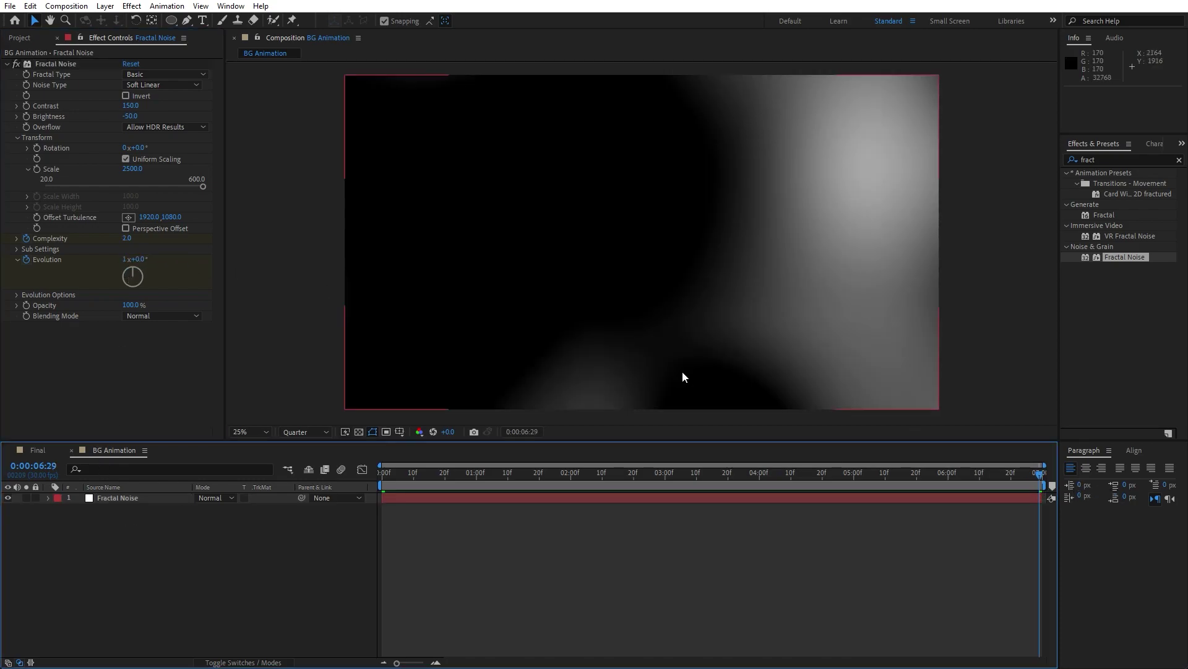
Preview the drifting noise, inspect 0:00:02:16, and collapse the Fractal Noise settings.
click(635, 534)
key(space)
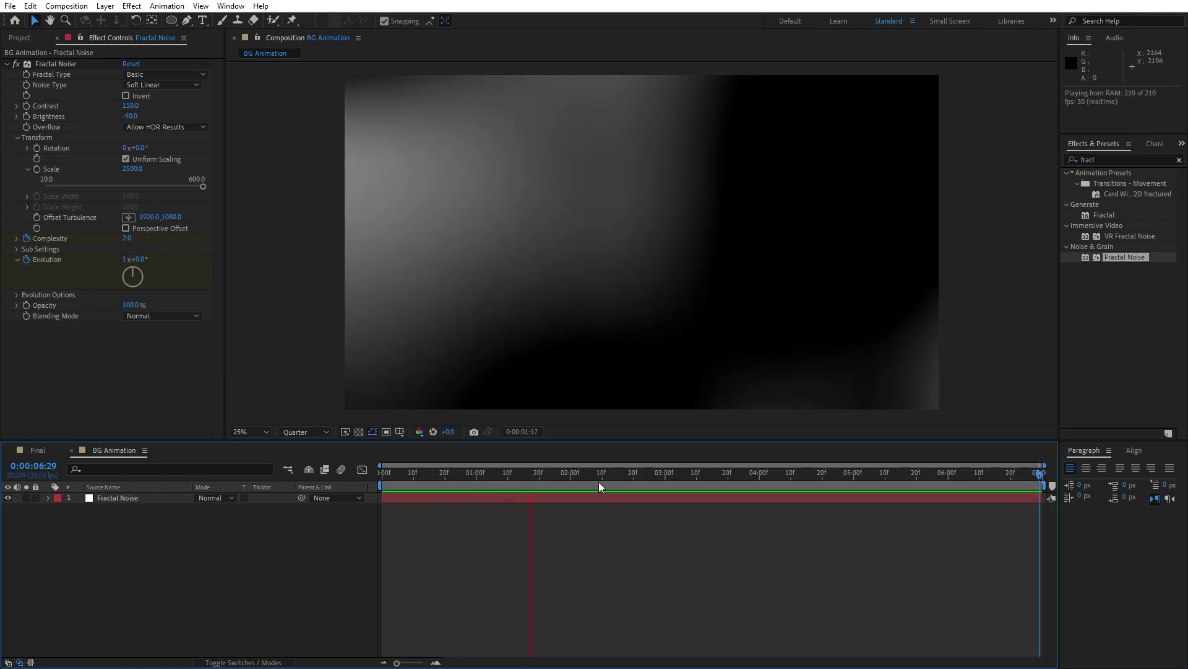
key(space)
click(621, 480)
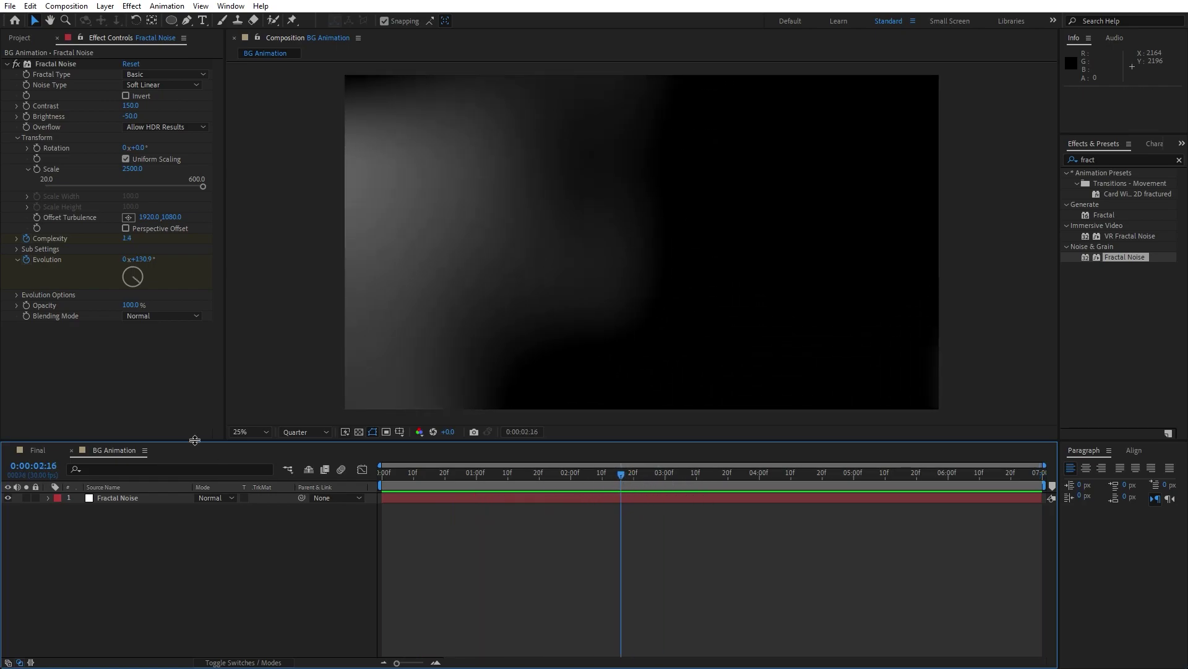
click(8, 65)
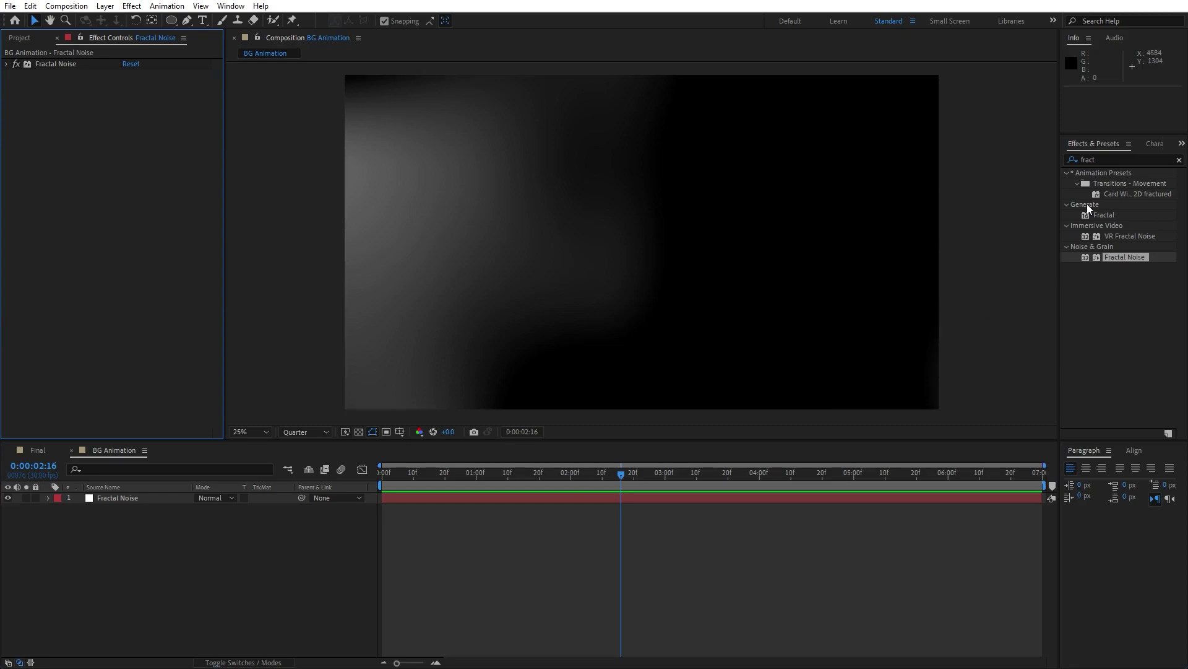
Apply Hue/Saturation to the noise, colorizing it with Hue 60° and Saturation 100.
click(1120, 157)
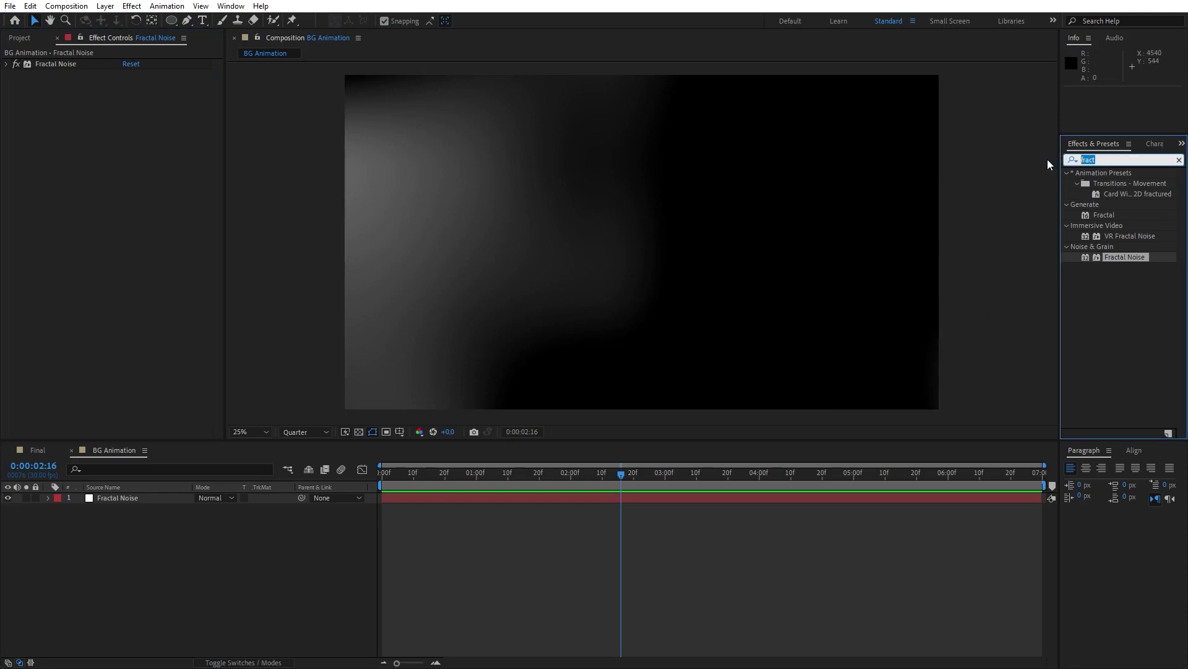
text(hue)
drag(1129, 225, 147, 499)
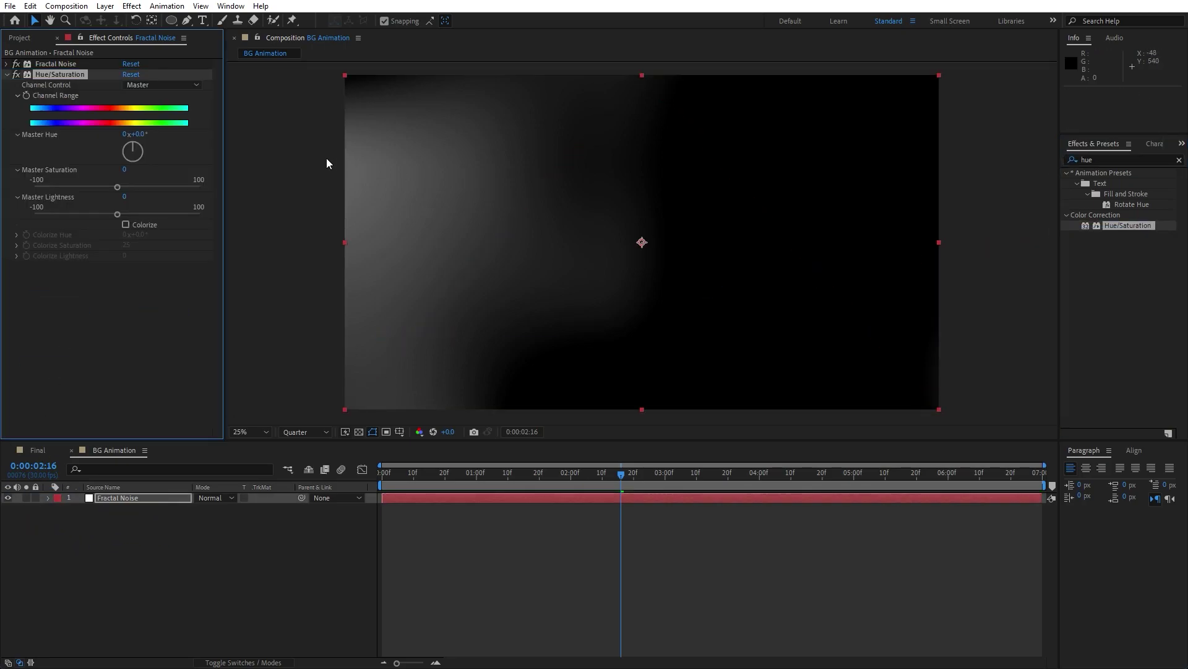
click(126, 224)
click(142, 234)
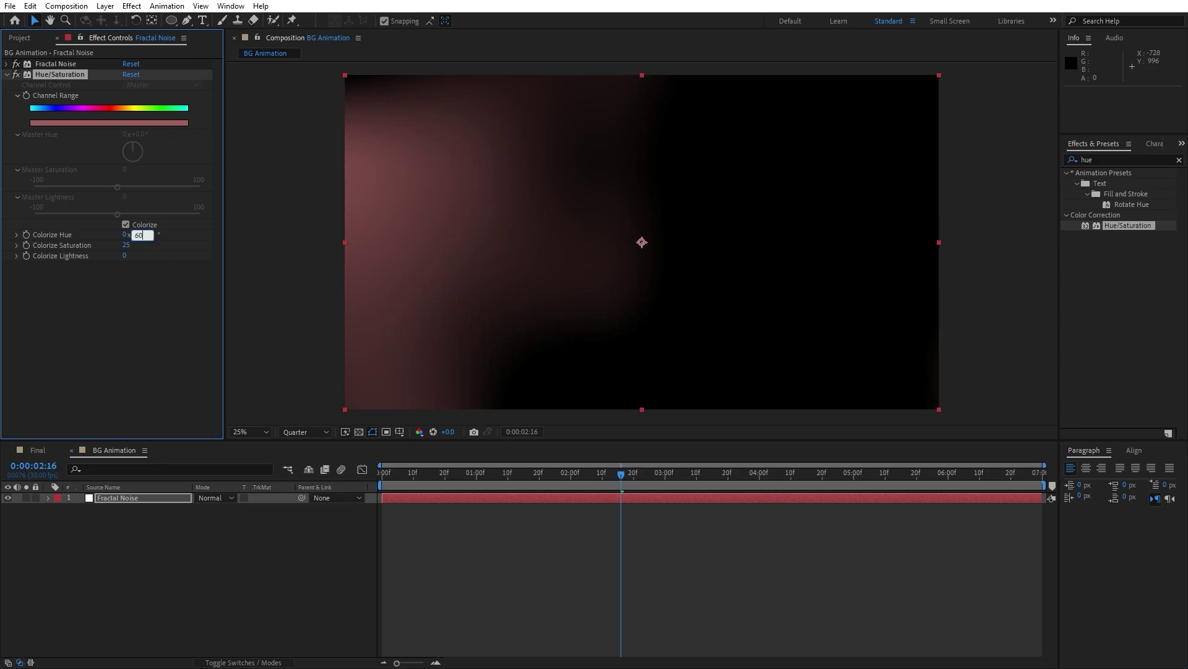
click(120, 338)
click(127, 246)
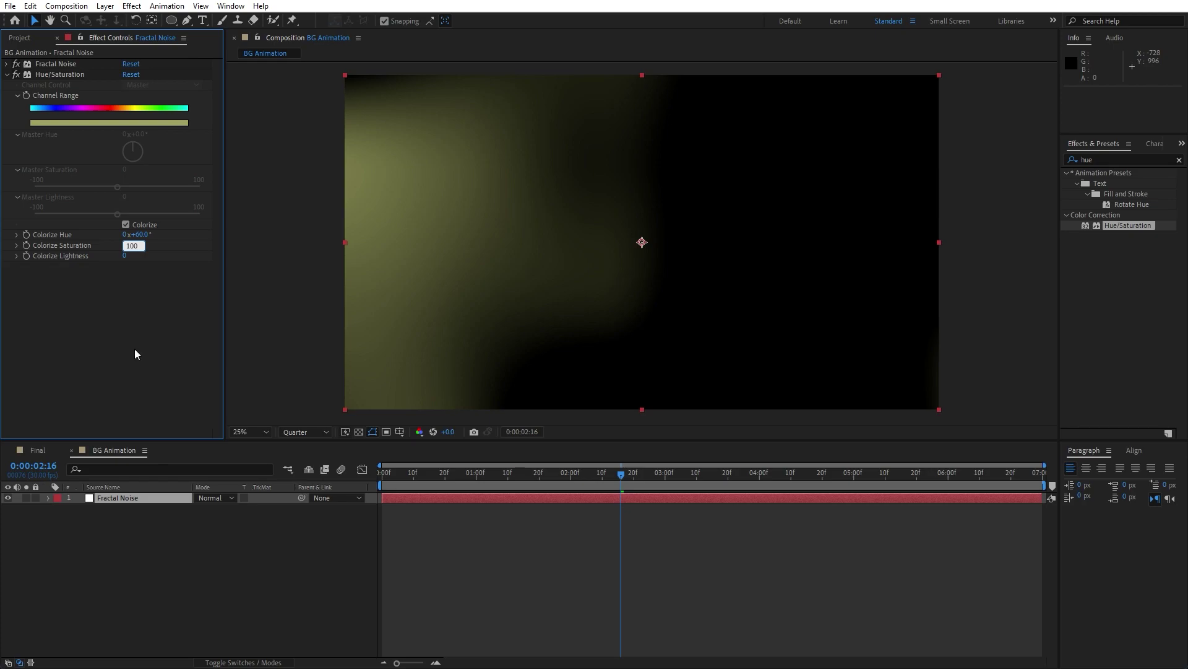
click(135, 354)
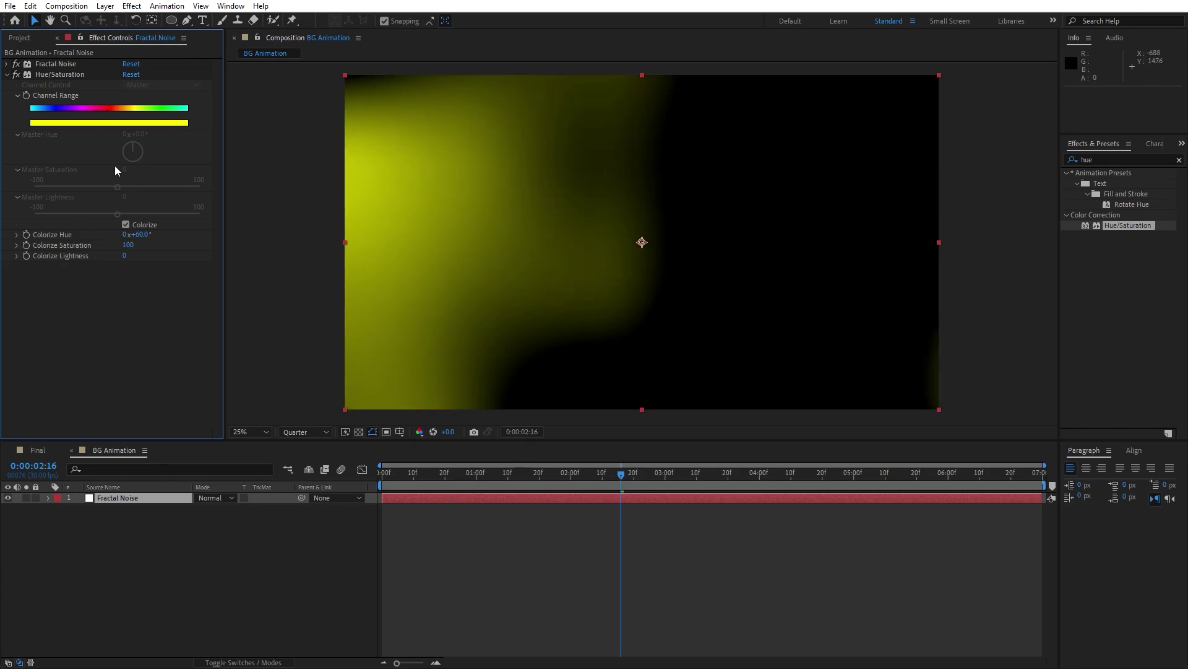
click(1108, 160)
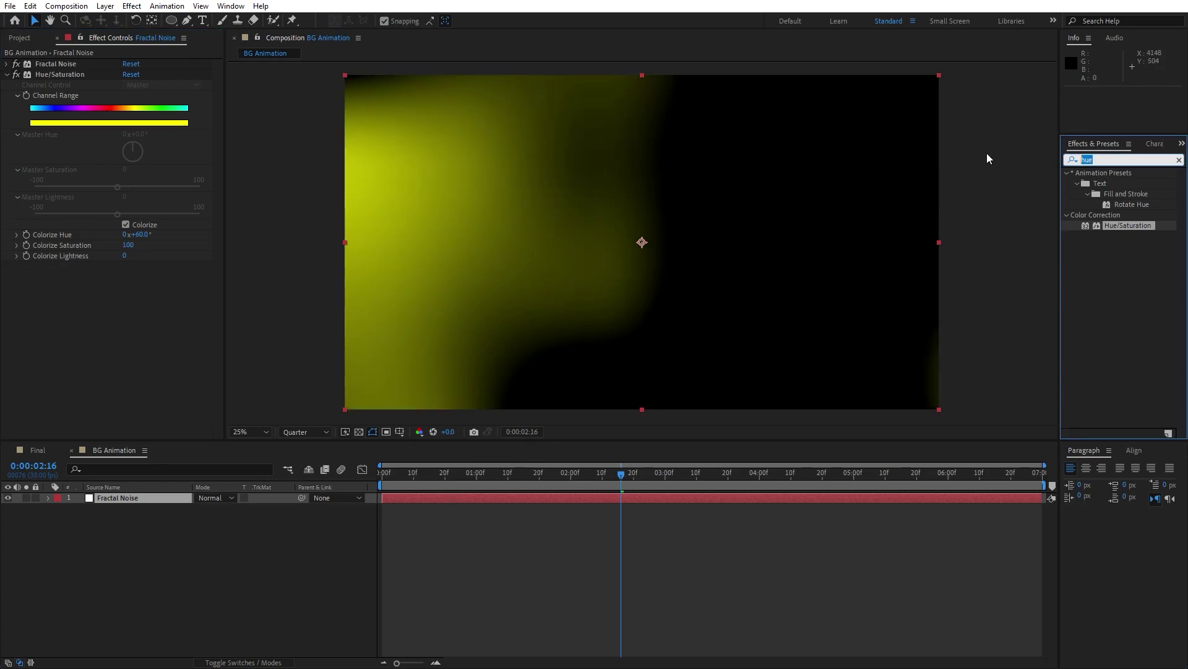
Apply CC Threshold RGB to the yellow Fractal Noise layer.
text(thre)
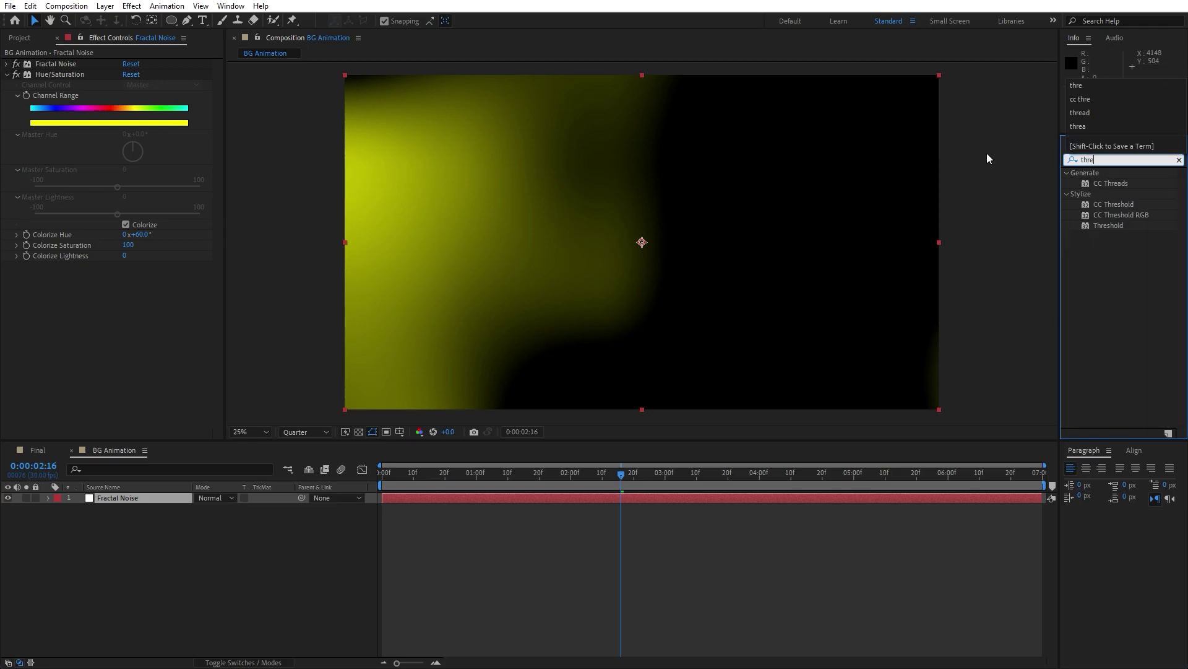
drag(1116, 213, 118, 395)
drag(411, 474, 466, 475)
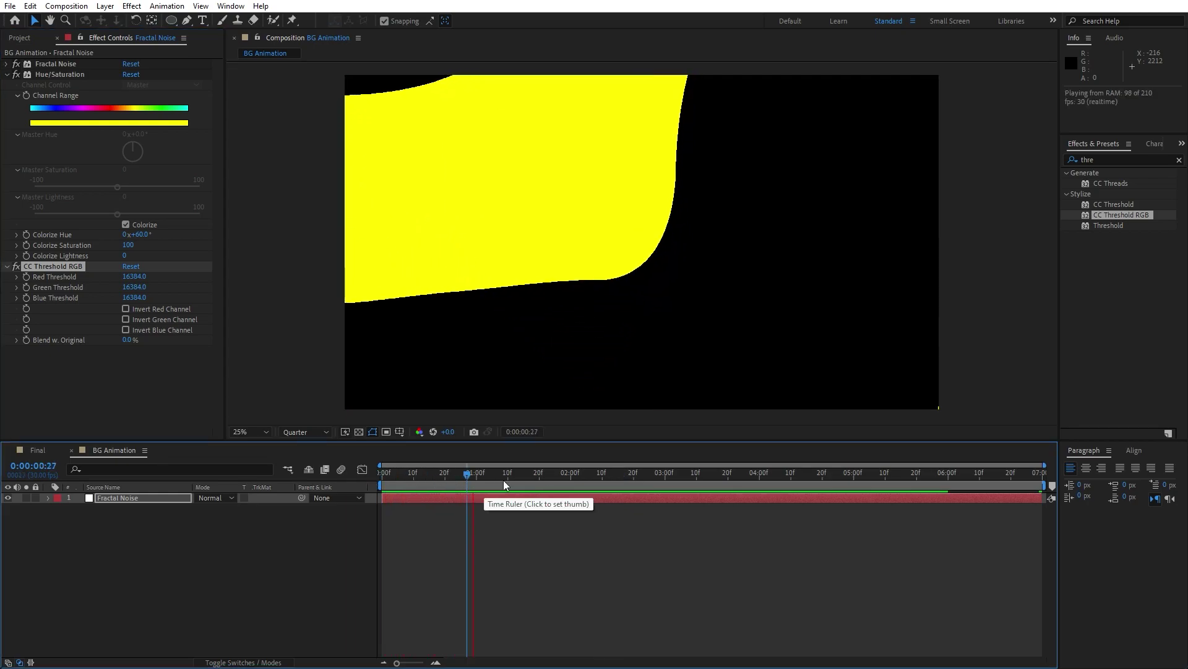
click(843, 473)
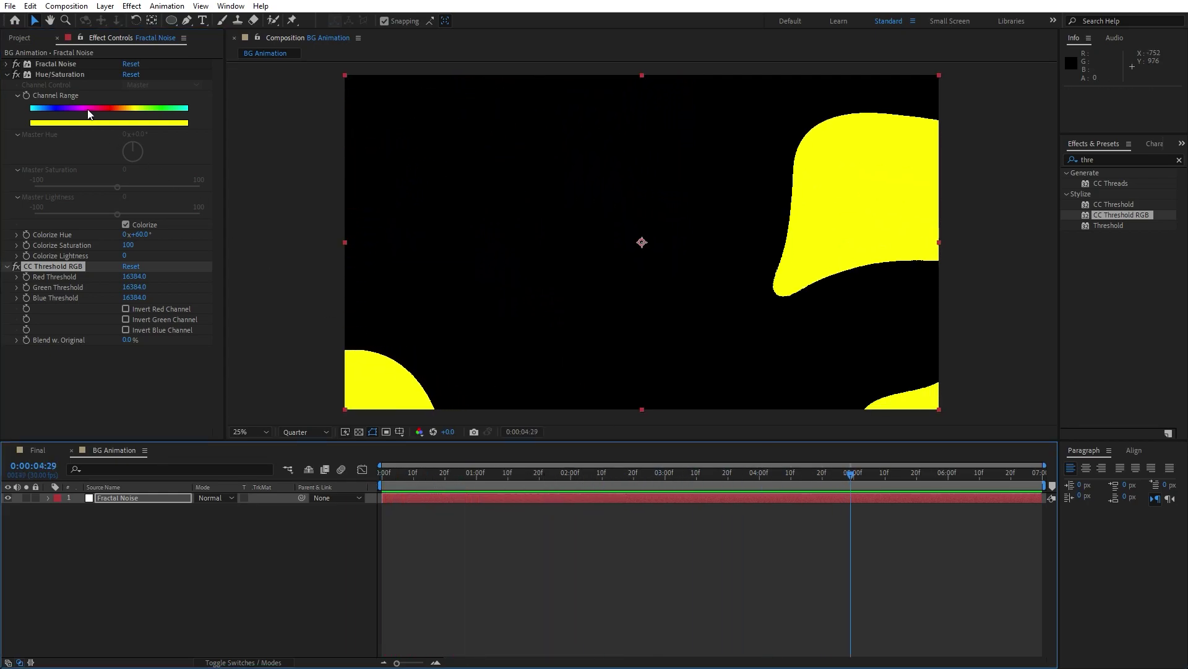
click(7, 75)
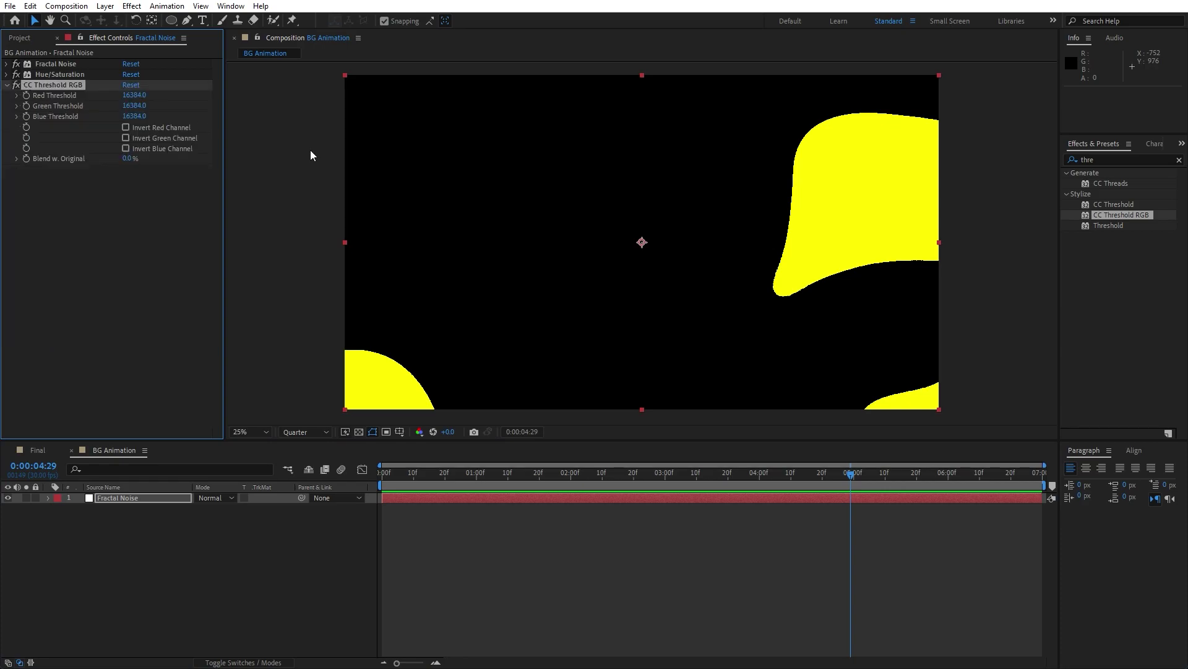
Add Tritone below it with Midtones set to white (FFFFFF) and scrub to check the blobs.
click(1125, 160)
text(trit)
drag(1114, 183, 85, 310)
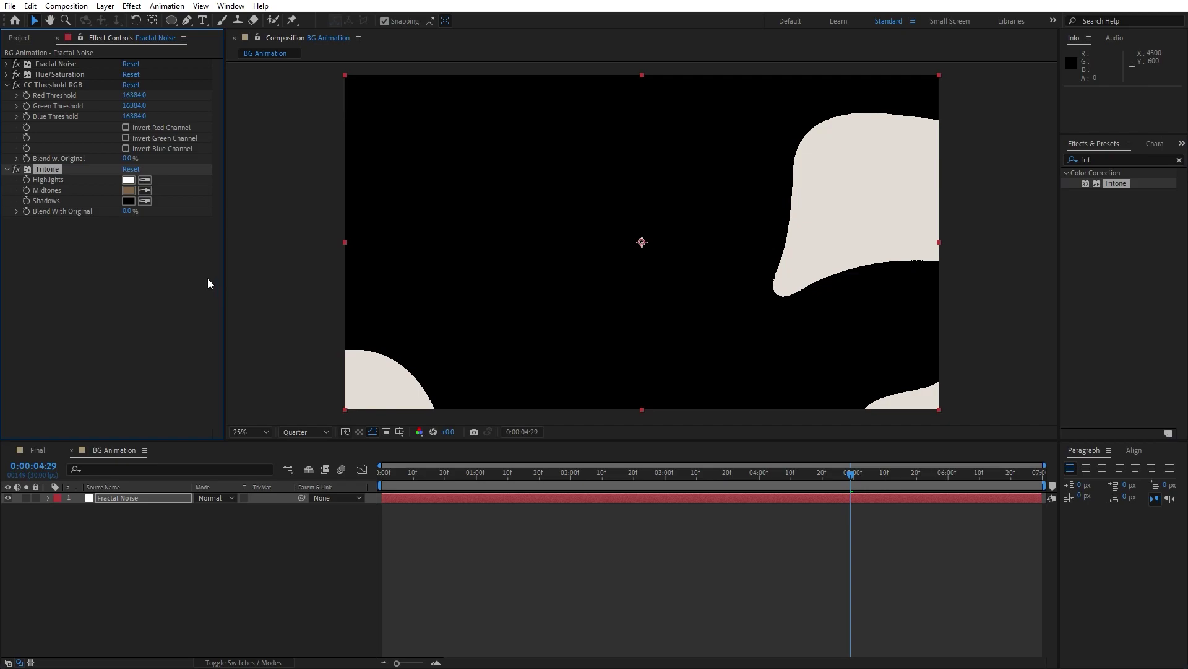
click(129, 190)
drag(260, 452, 207, 369)
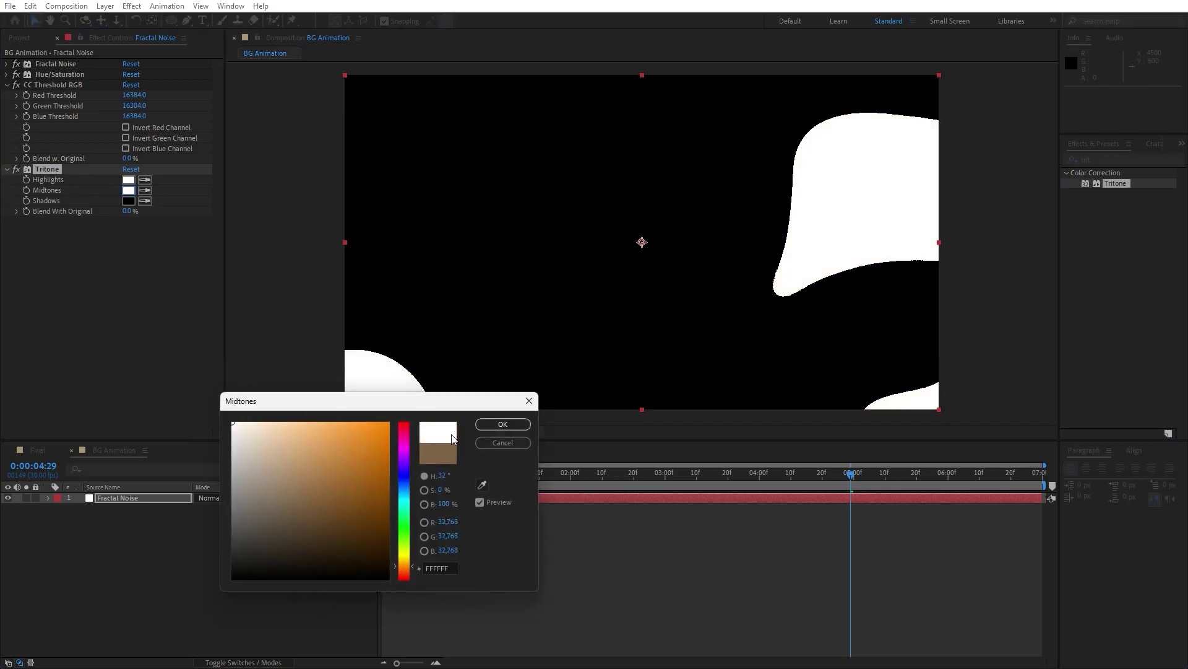
click(503, 425)
drag(402, 472, 856, 485)
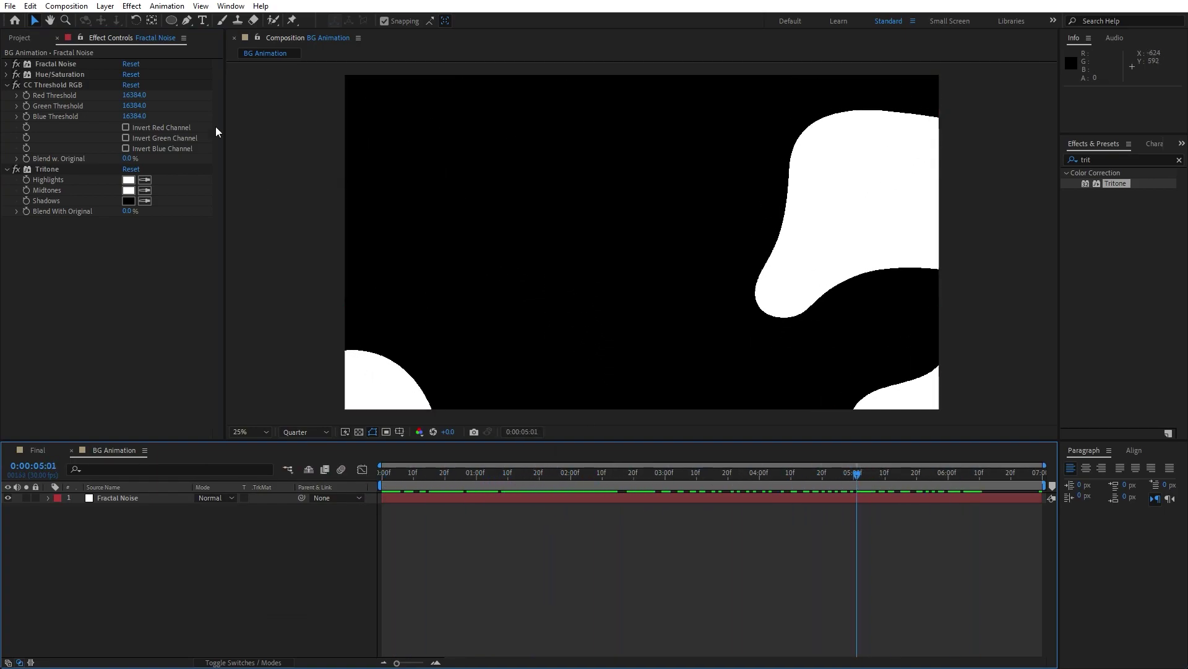
click(7, 85)
click(57, 38)
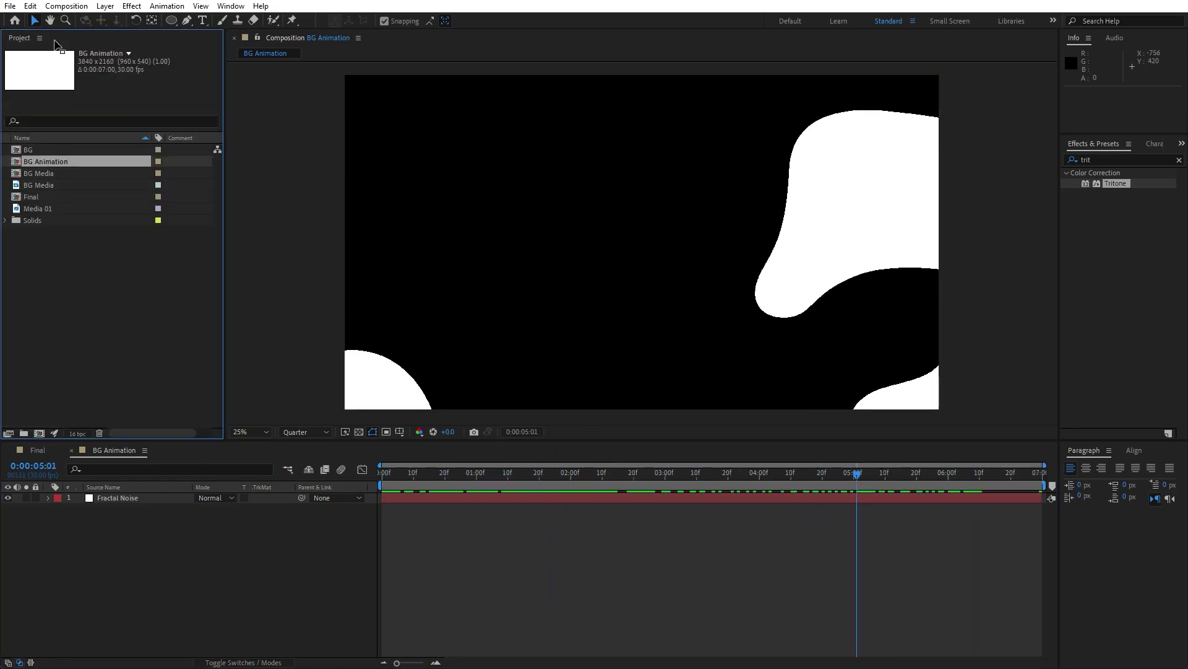
Add BG Animation over BG Media in Final and set BG Media's track matte to Luma Matte.
click(71, 450)
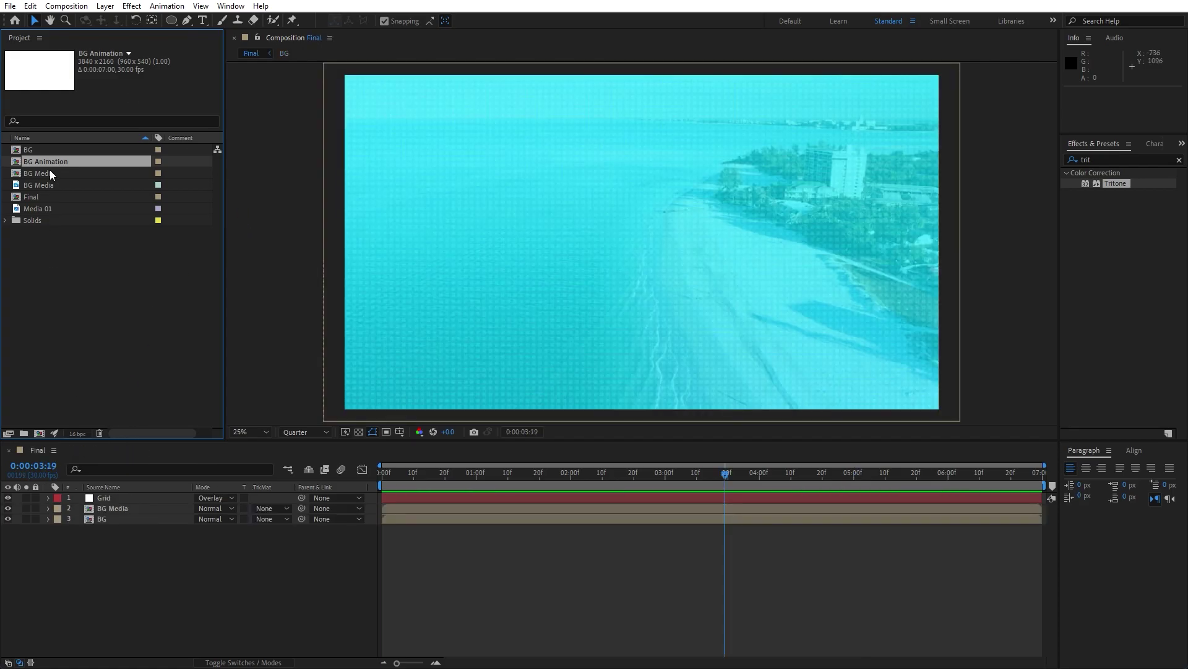
drag(35, 163, 167, 496)
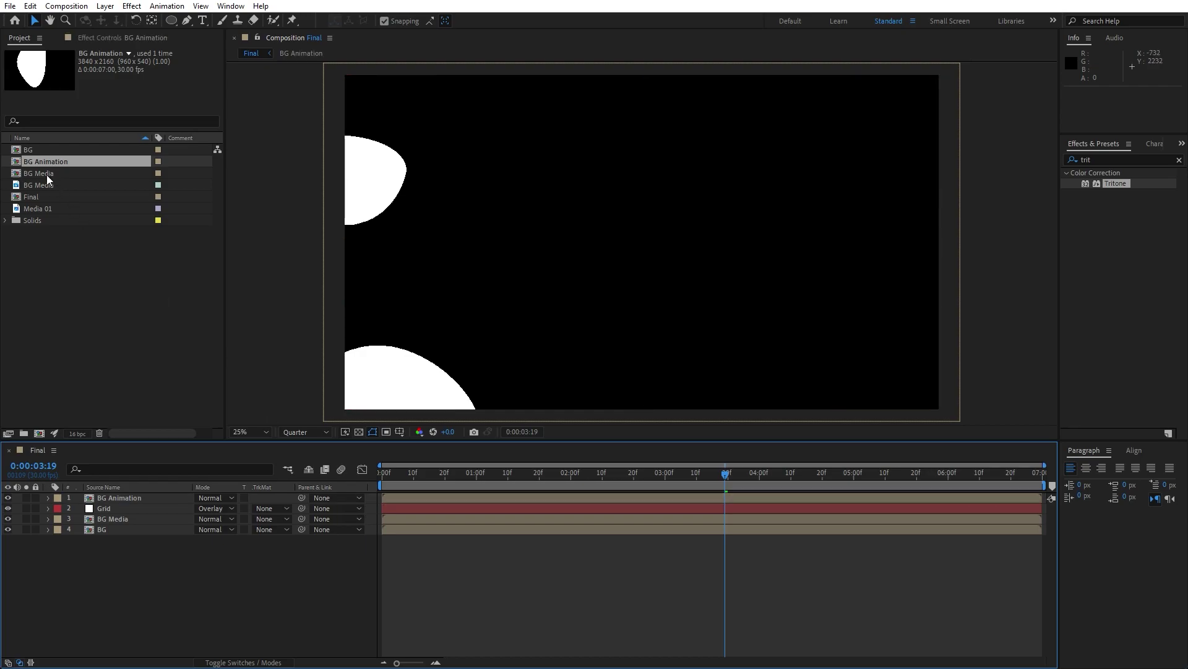
drag(44, 173, 146, 503)
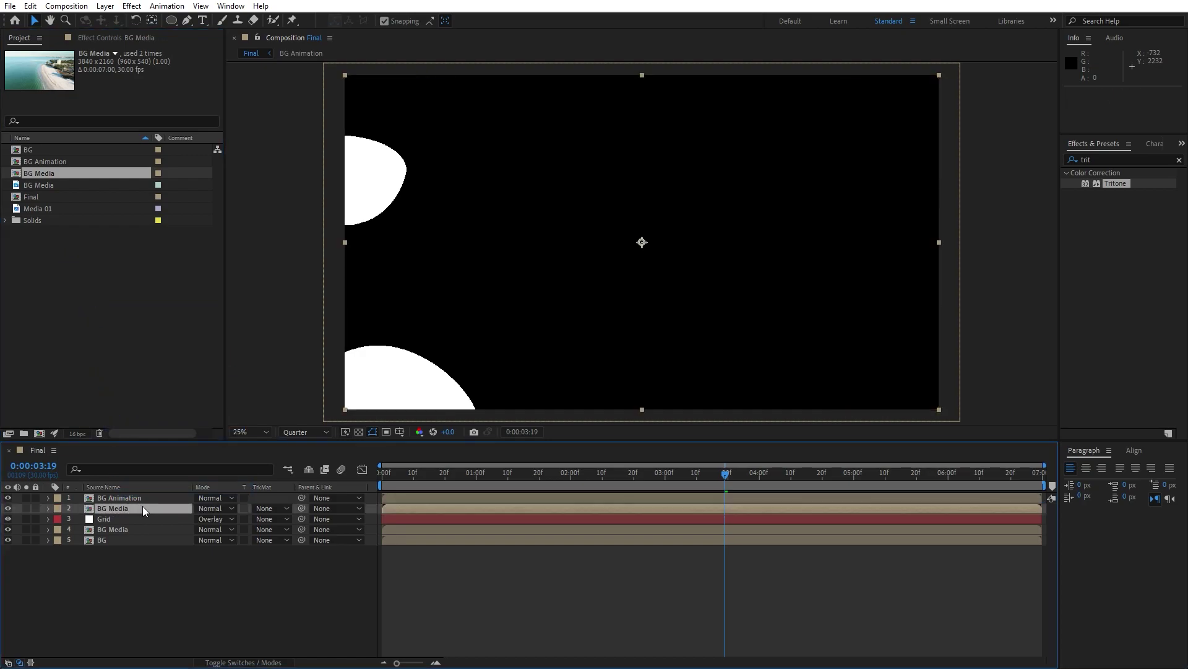
click(264, 510)
click(318, 575)
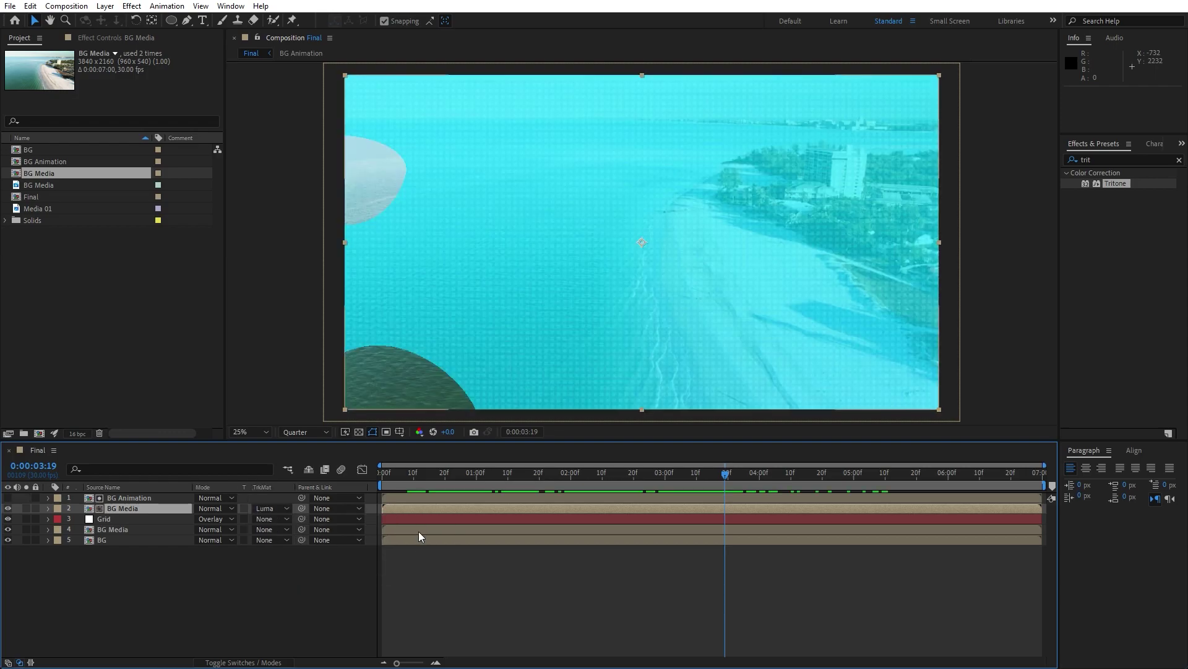
drag(429, 489, 548, 483)
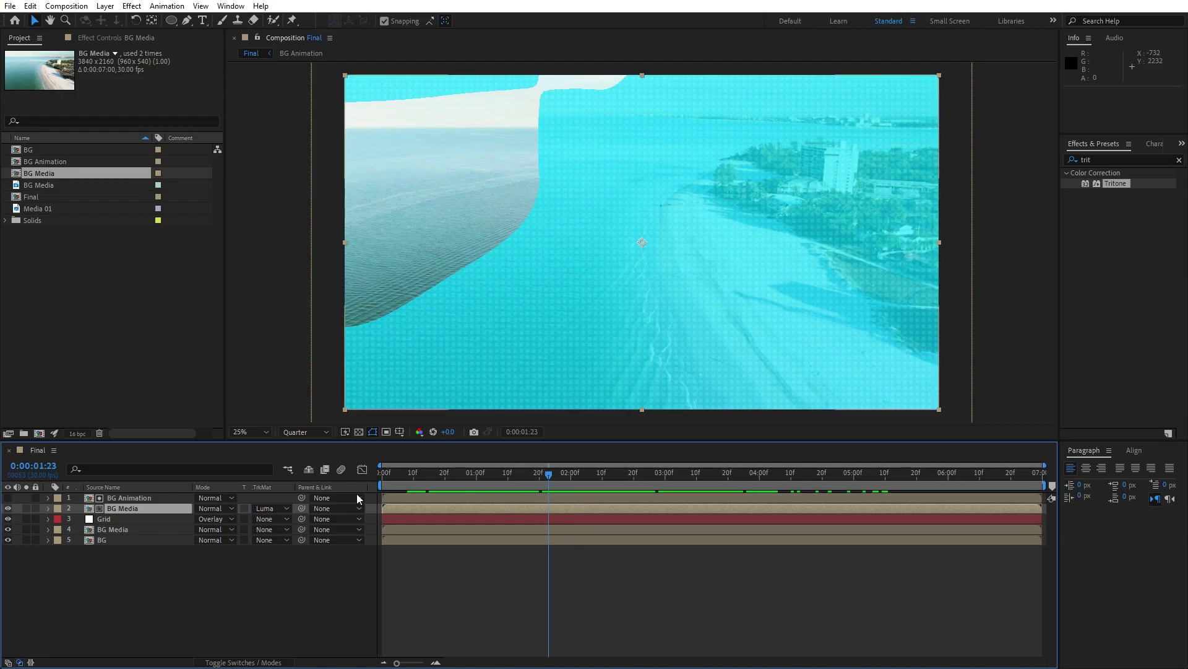
Duplicate the BG Animation and BG Media pair and open the copy's Scale for editing.
shift+click(125, 499)
key(ctrl+d)
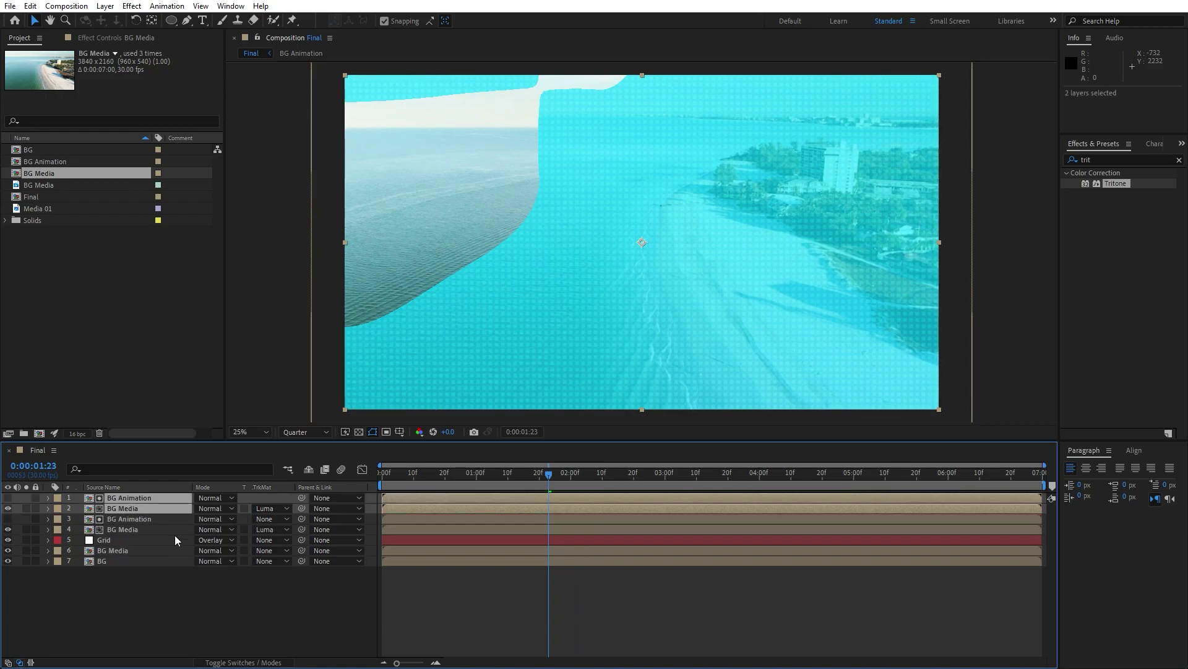
click(158, 590)
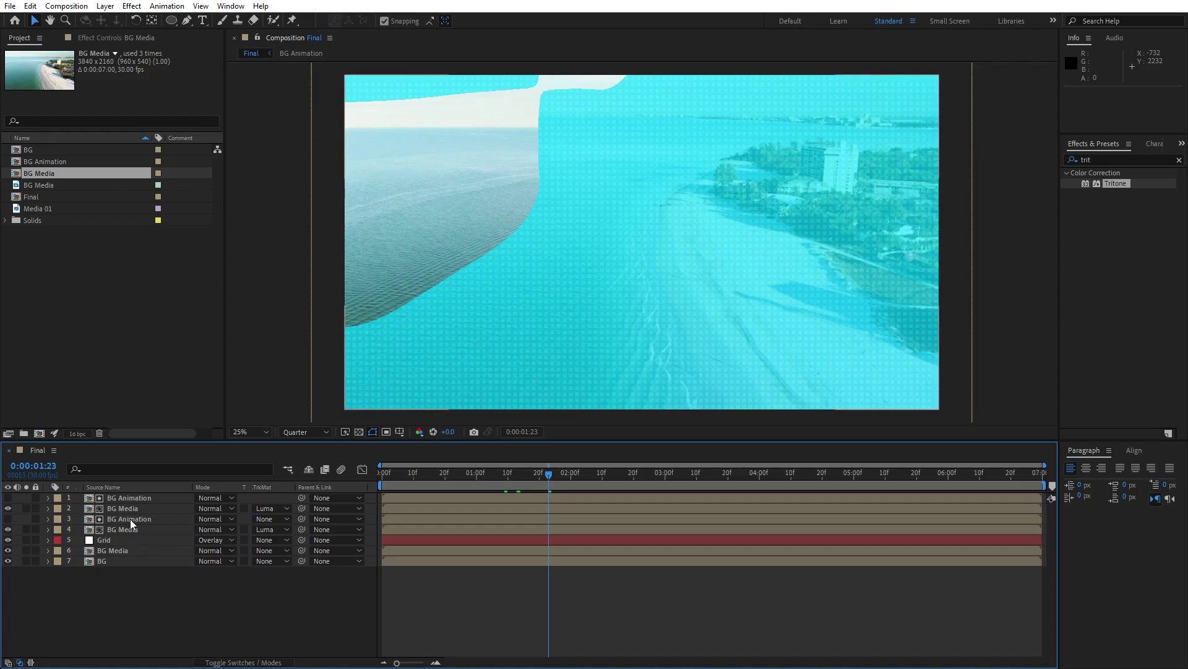
click(124, 520)
key(s)
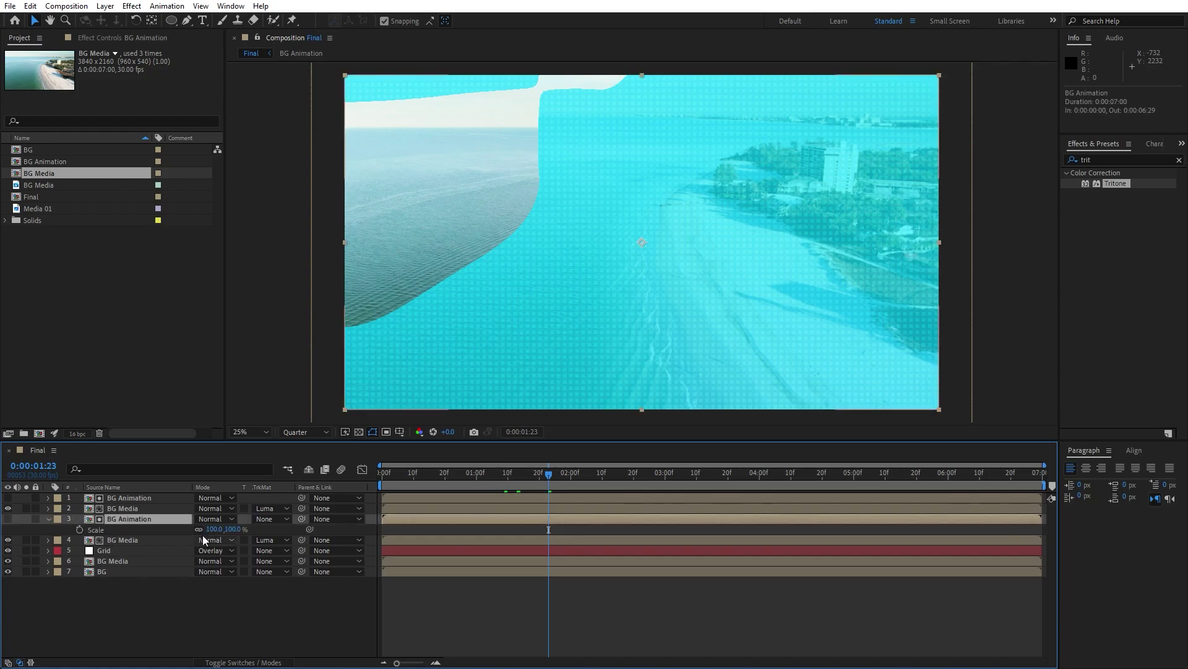
click(214, 529)
Set the duplicate BG Animation matte's Scale to 110%.
text(110)
click(204, 588)
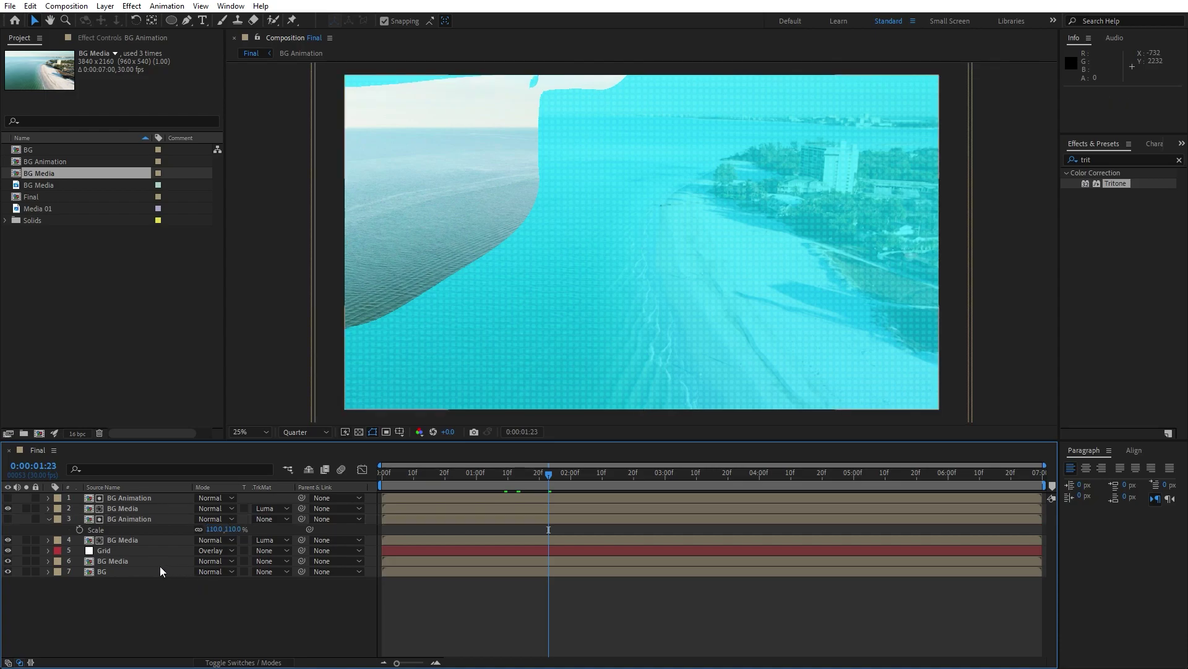
click(49, 518)
Apply a Fill effect to layer 4 BG Media with yellow color FFF600.
click(117, 529)
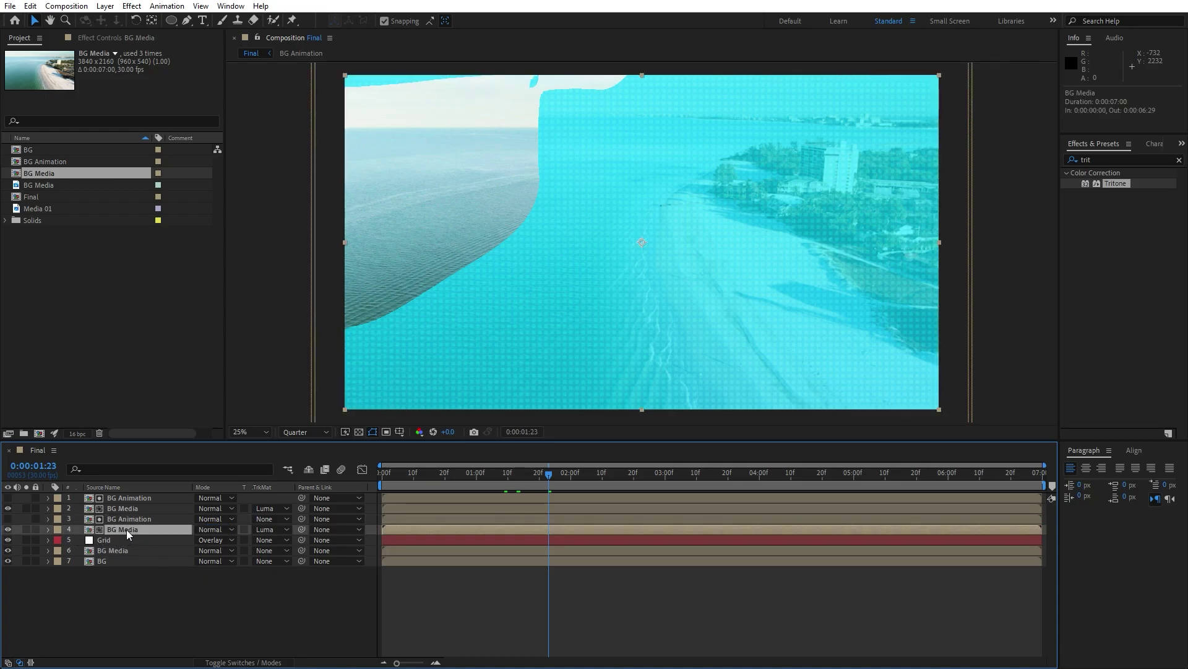
click(1111, 159)
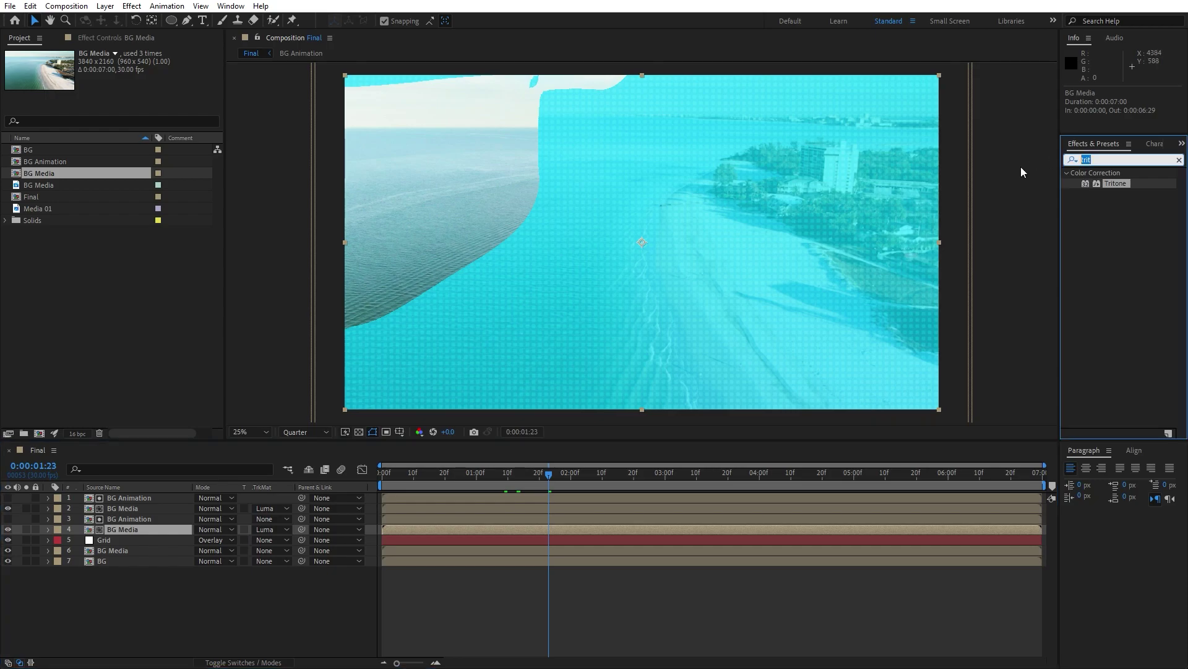
text(fill)
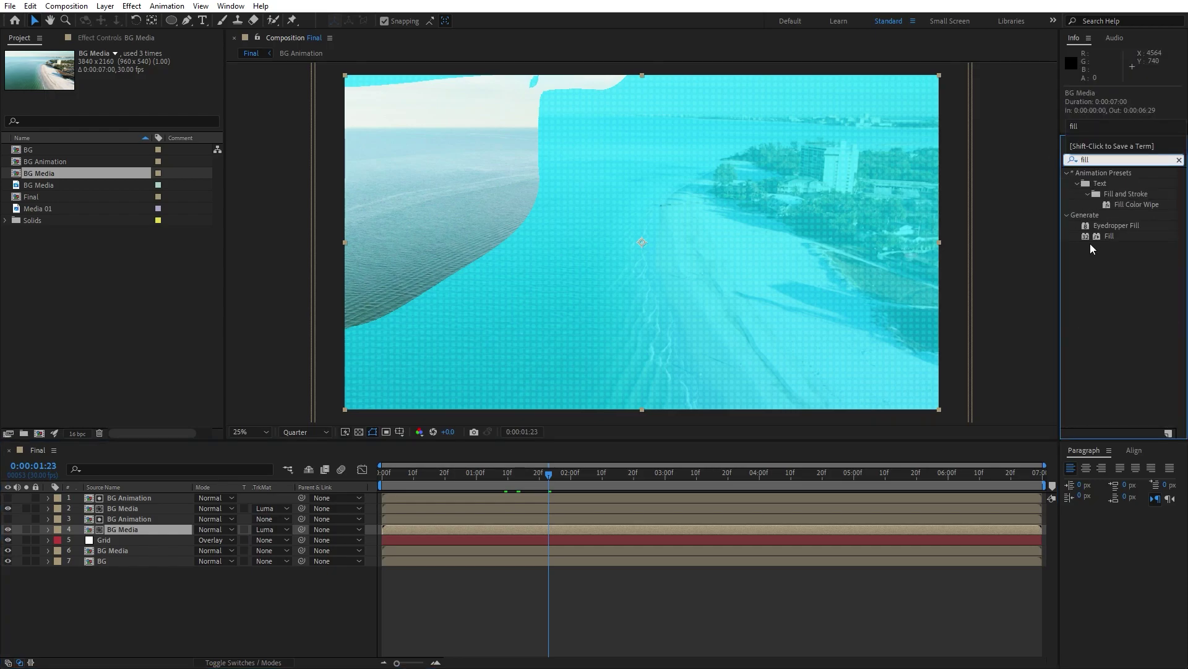
drag(1111, 238, 136, 529)
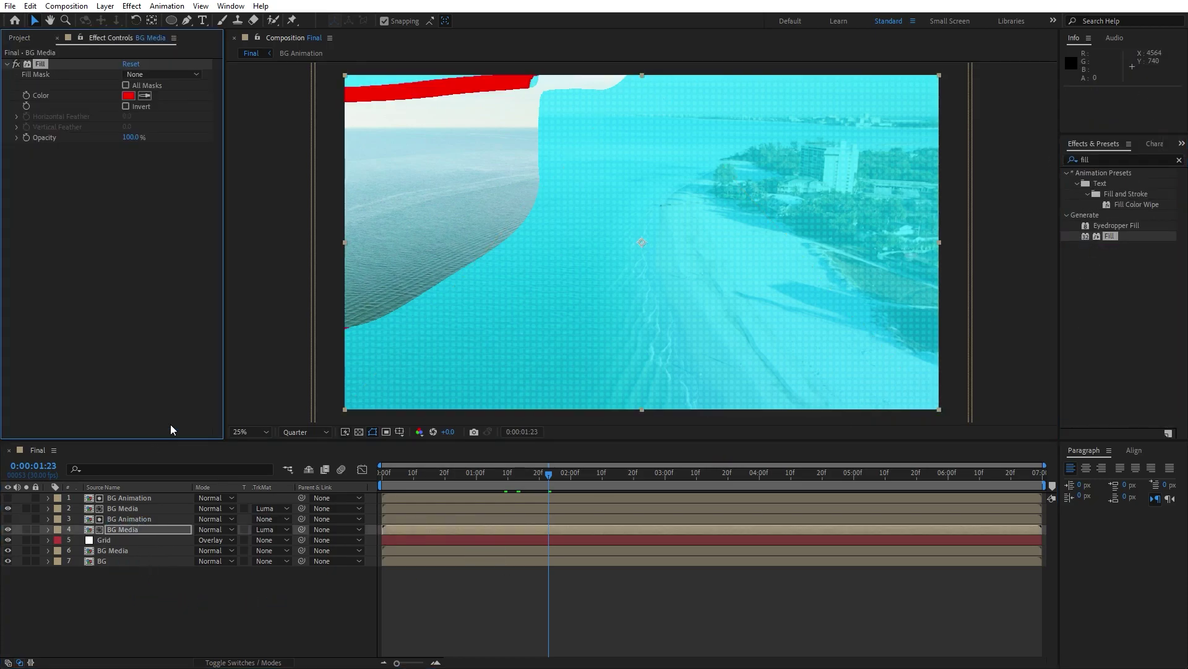
click(128, 95)
drag(407, 556, 406, 555)
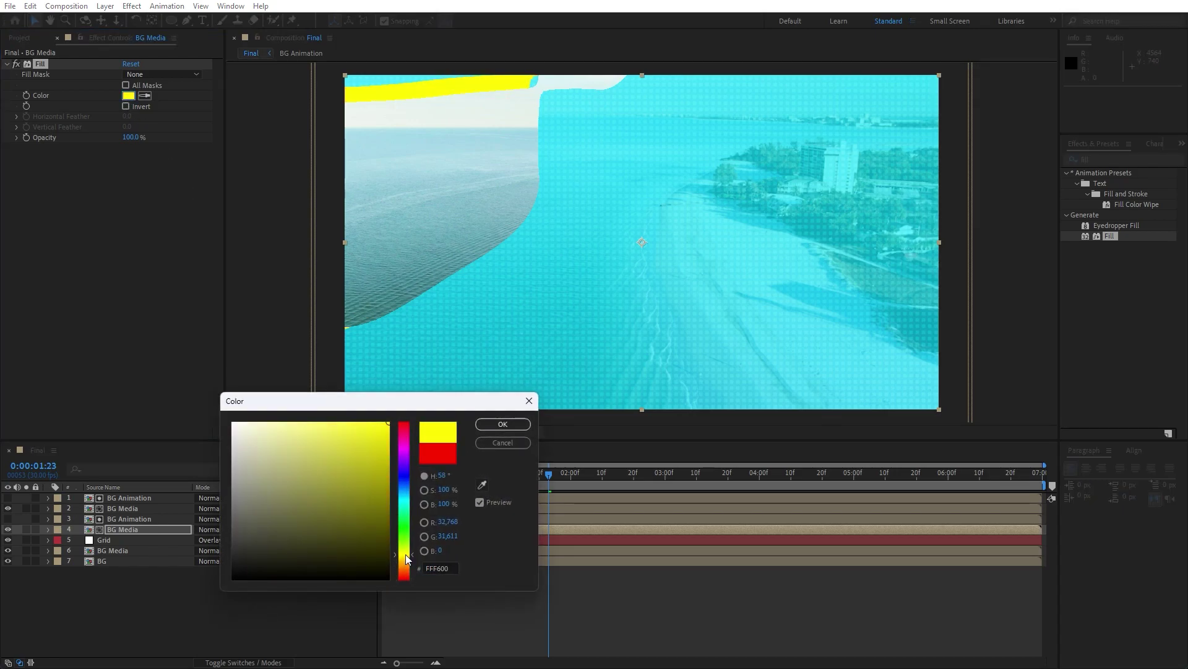
click(502, 424)
drag(414, 476, 477, 485)
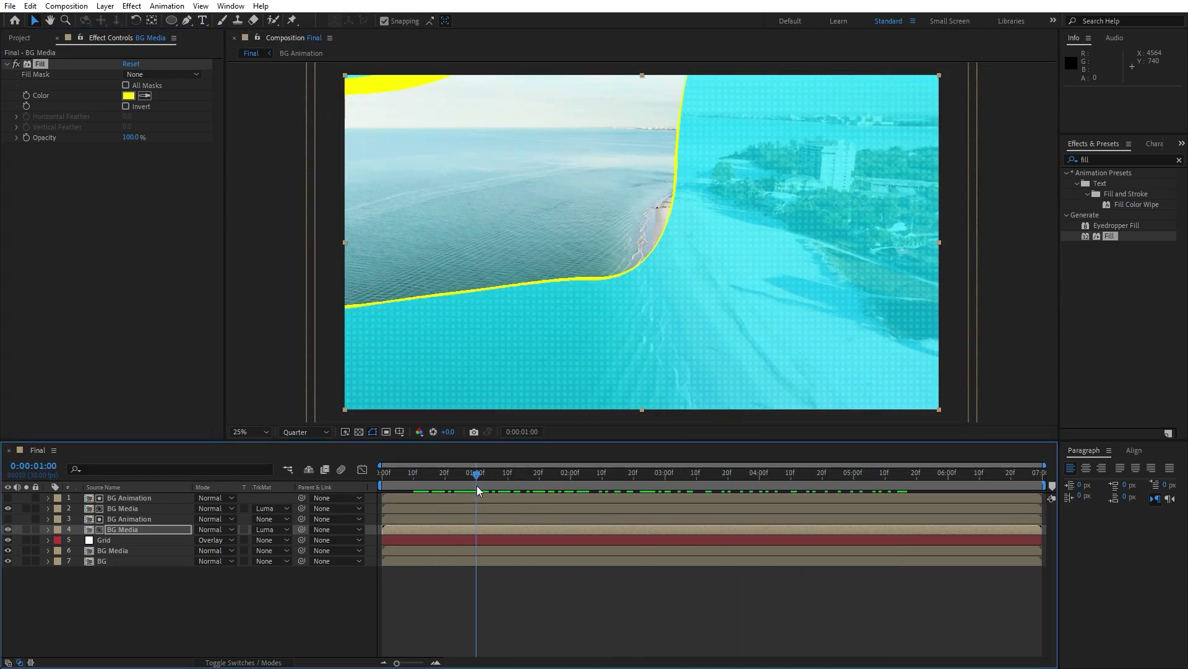
Open the BG precomp and duplicate the BG 01 layer.
double_click(105, 561)
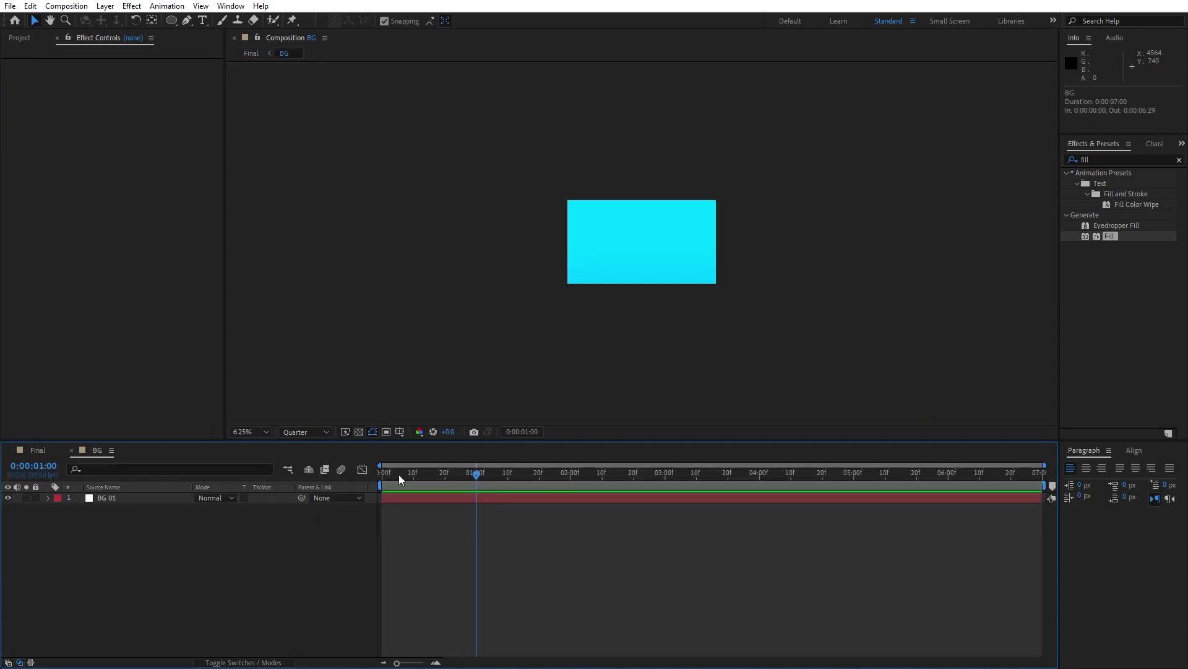
key(period)
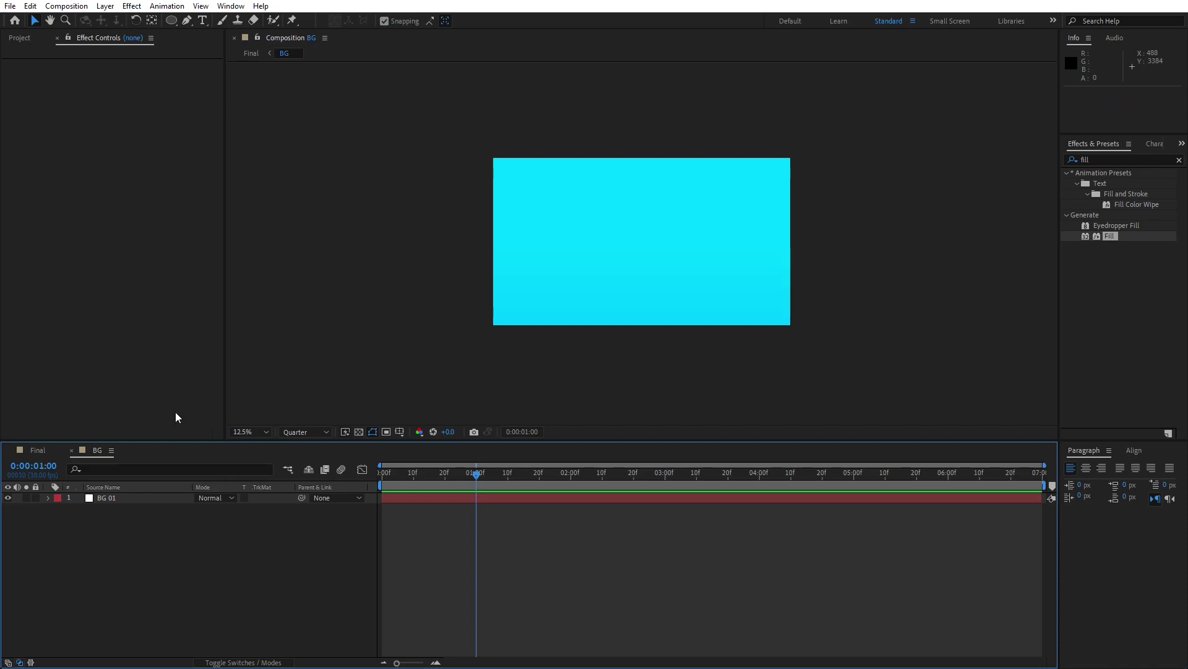
click(124, 499)
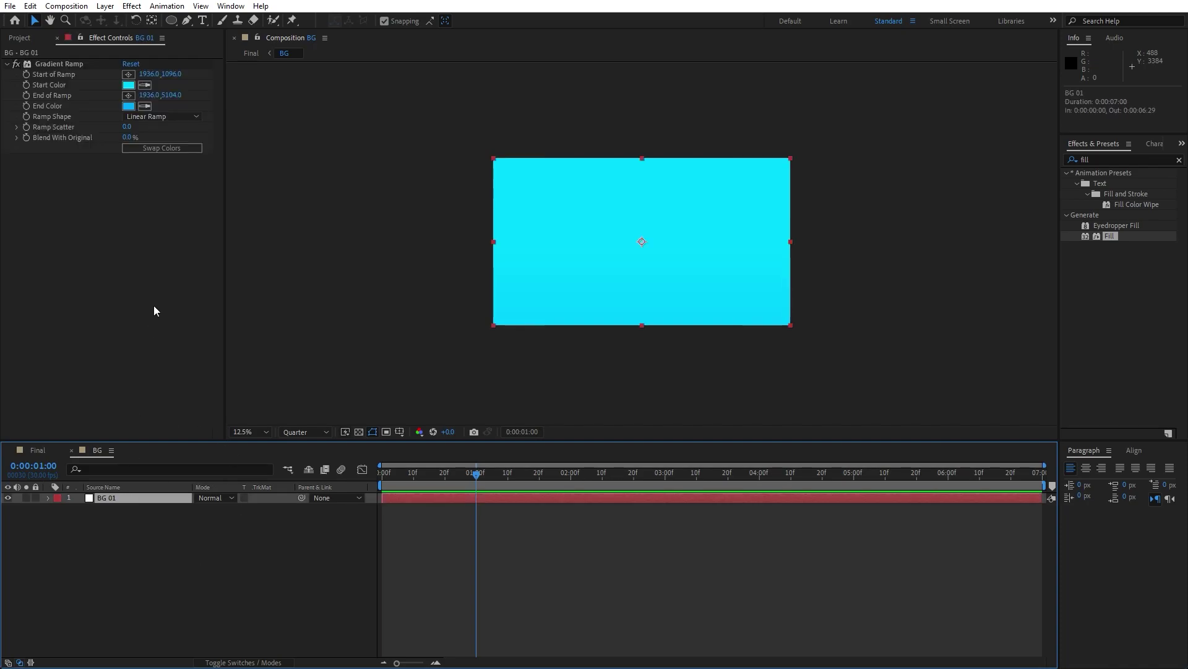
key(ctrl+d)
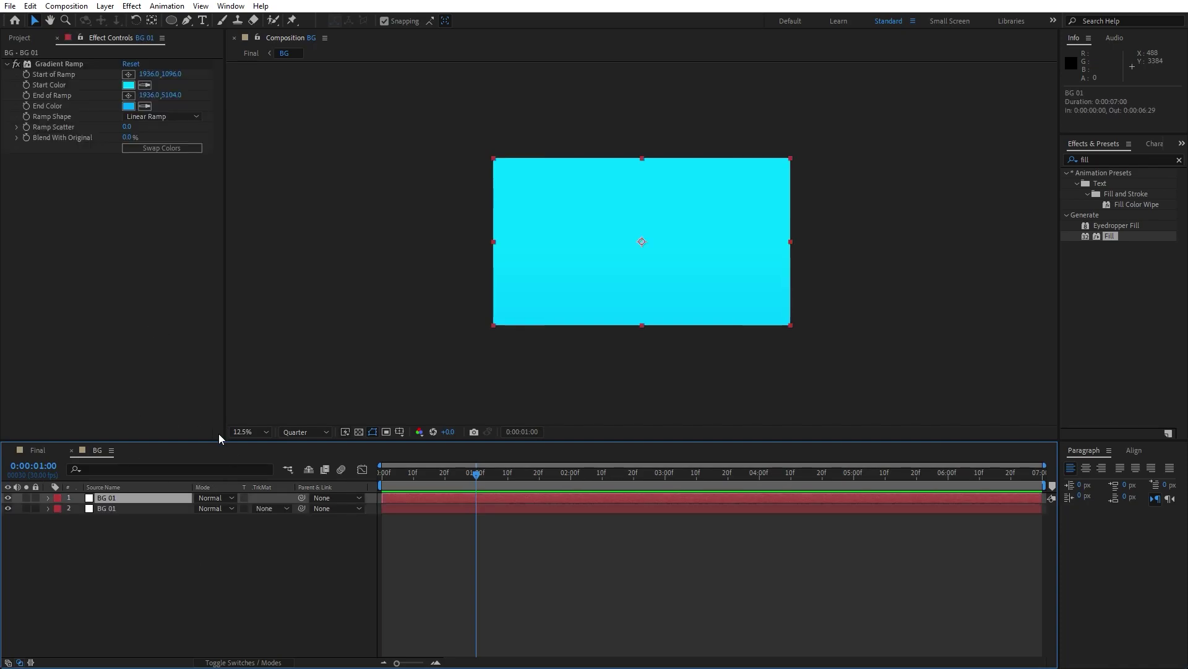
Draw a large elliptical mask on the top BG 01 copy with 800 px Mask Feather.
key(q)
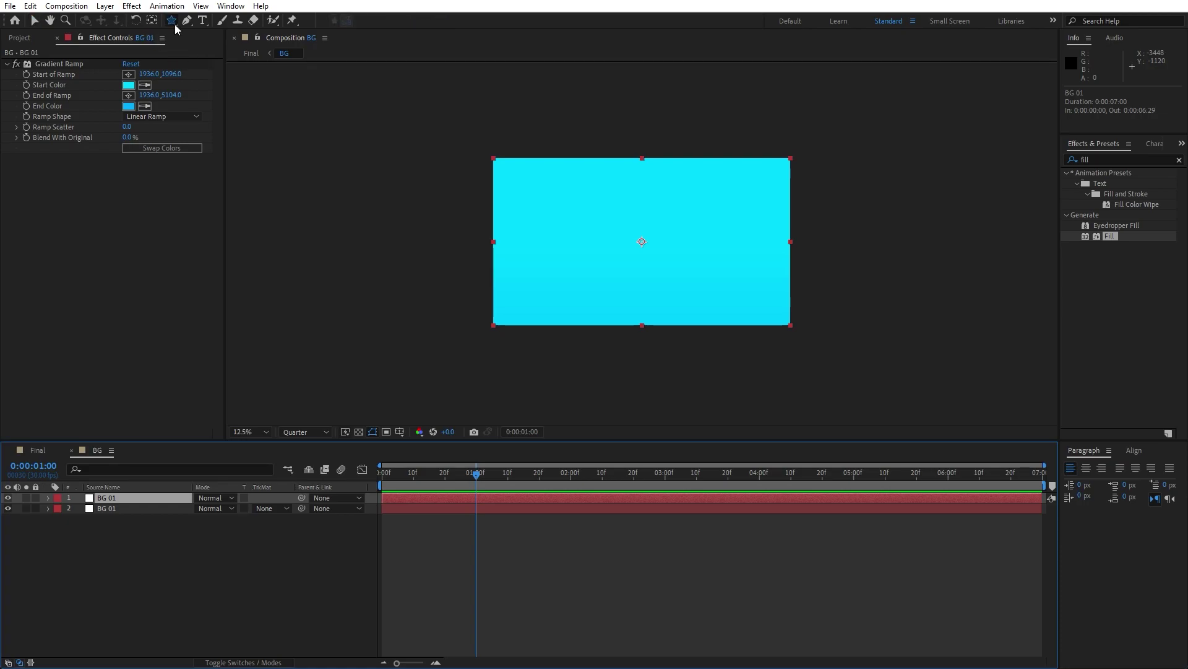
click(172, 20)
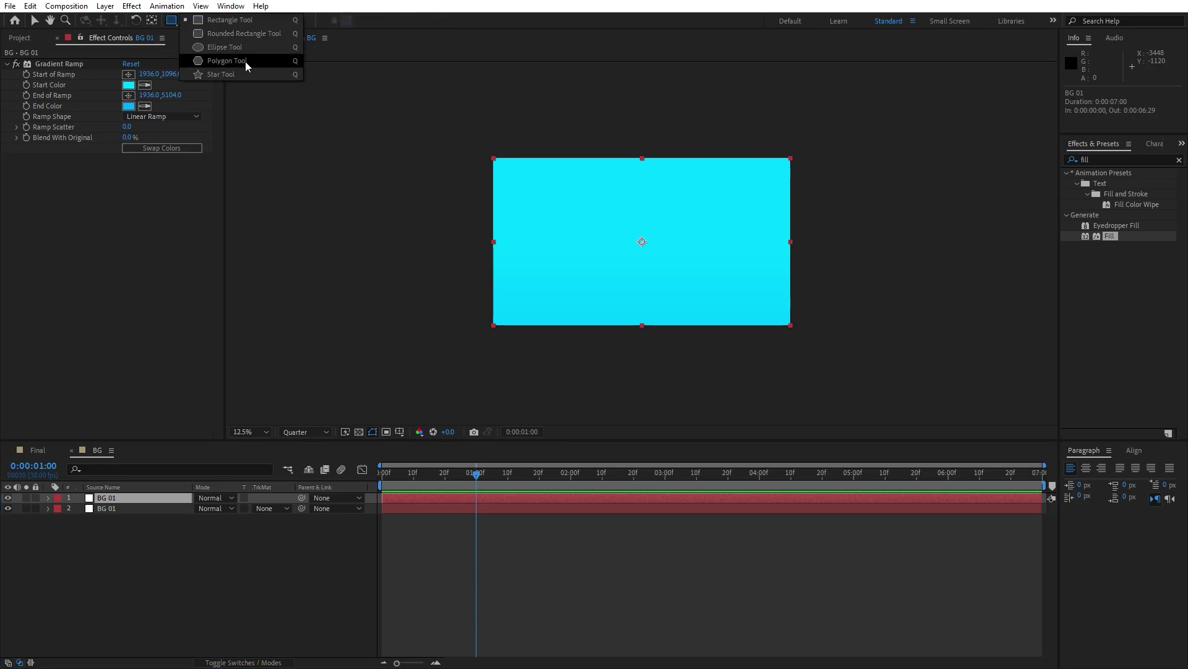
click(224, 47)
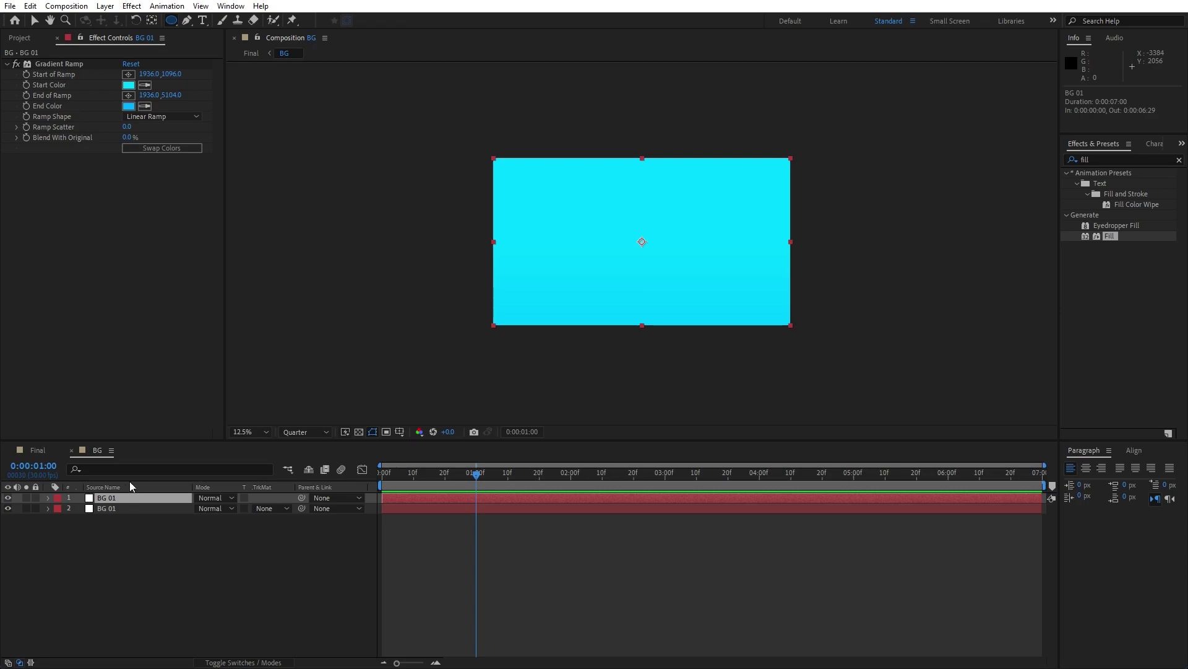
click(114, 502)
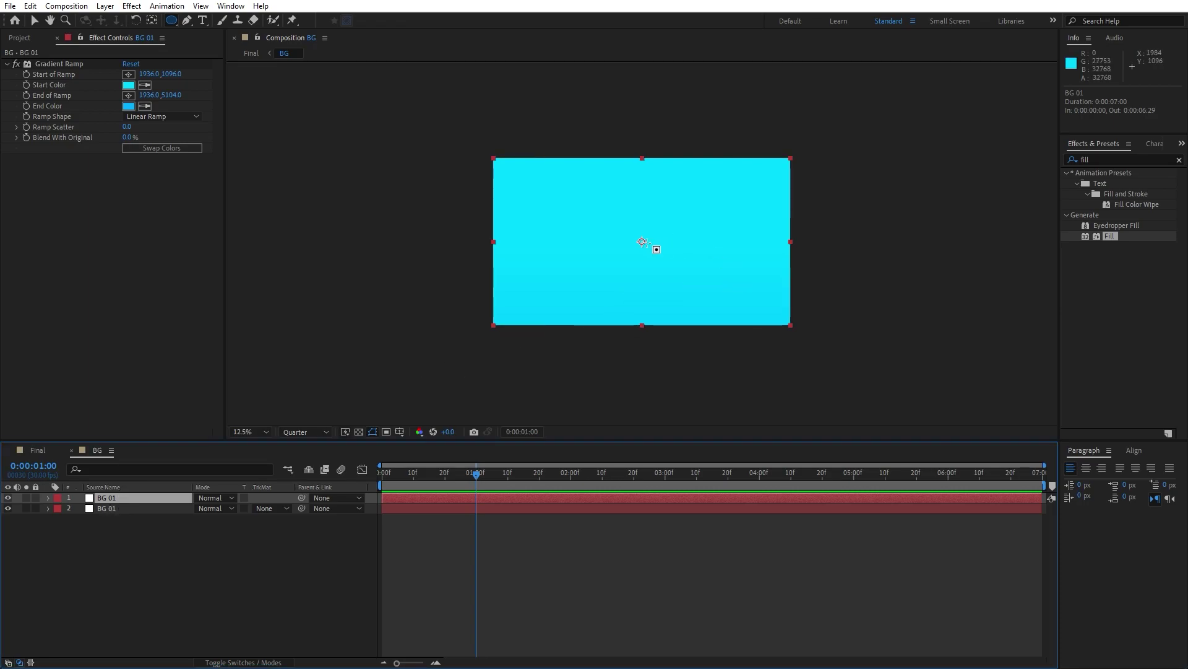
mouse_move(645, 244)
mouse_down()
mouse_move(750, 370)
mouse_move(824, 373)
mouse_up()
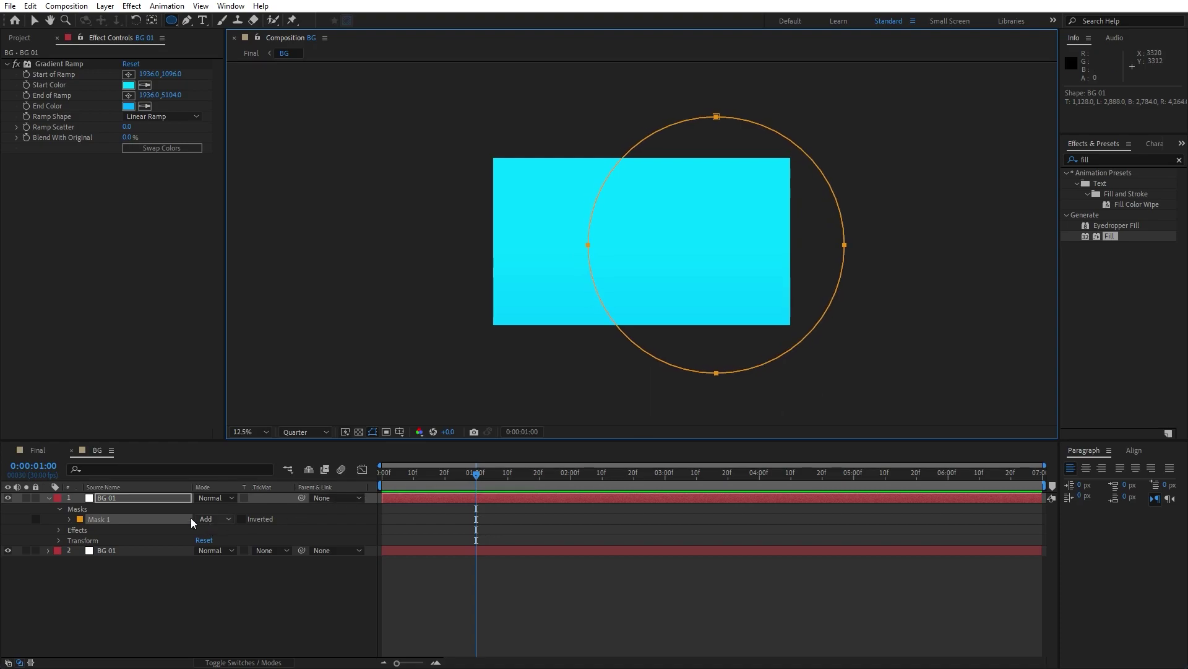
click(70, 519)
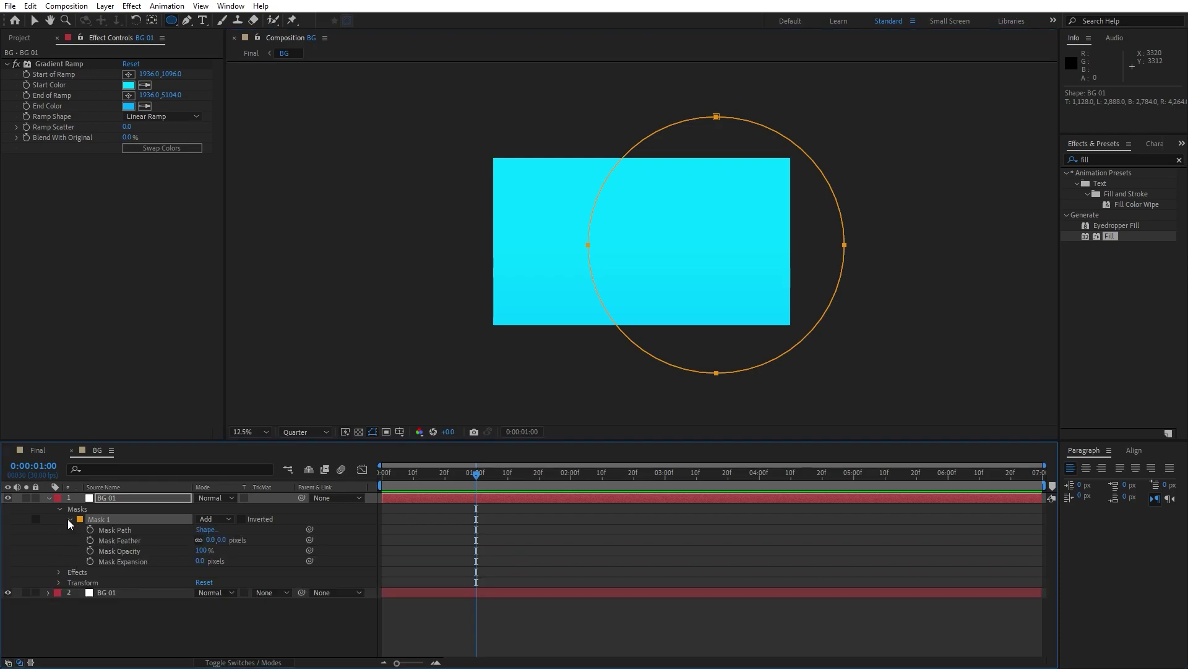
click(212, 540)
text(800)
click(199, 618)
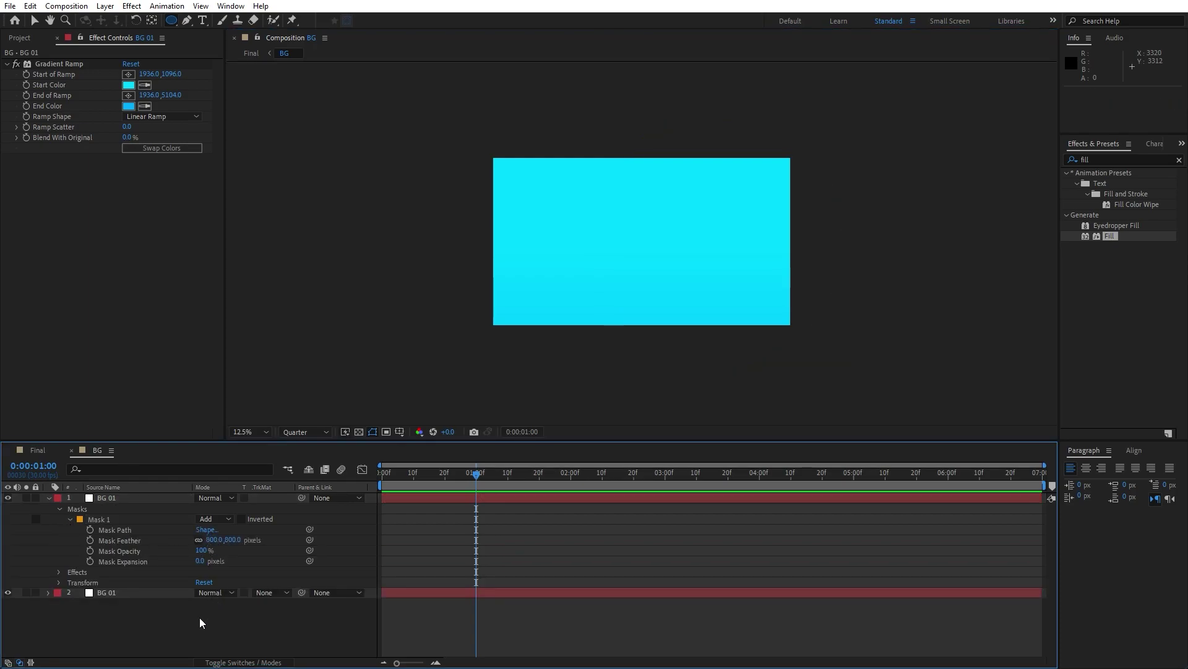
click(48, 500)
Set the Gradient Ramp start point above the frame and end point past the lower right.
click(130, 501)
click(128, 75)
click(637, 133)
click(128, 96)
click(825, 343)
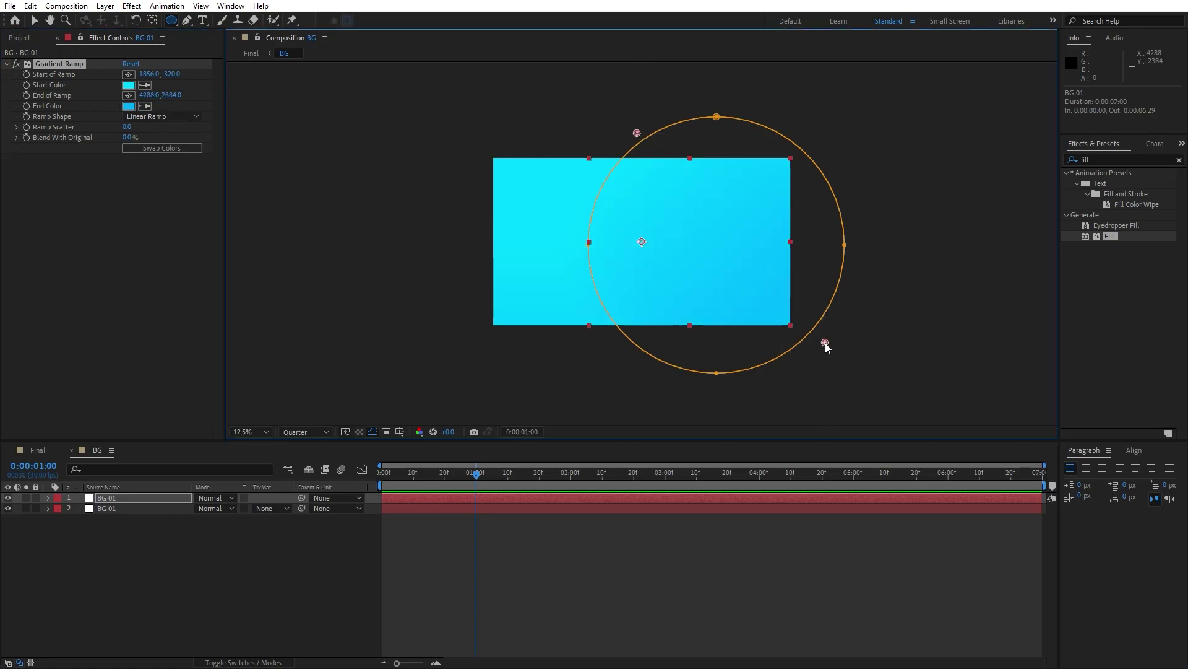
Make the gradient start colour purple and the end colour darker purple 770089.
click(128, 85)
drag(405, 469, 406, 456)
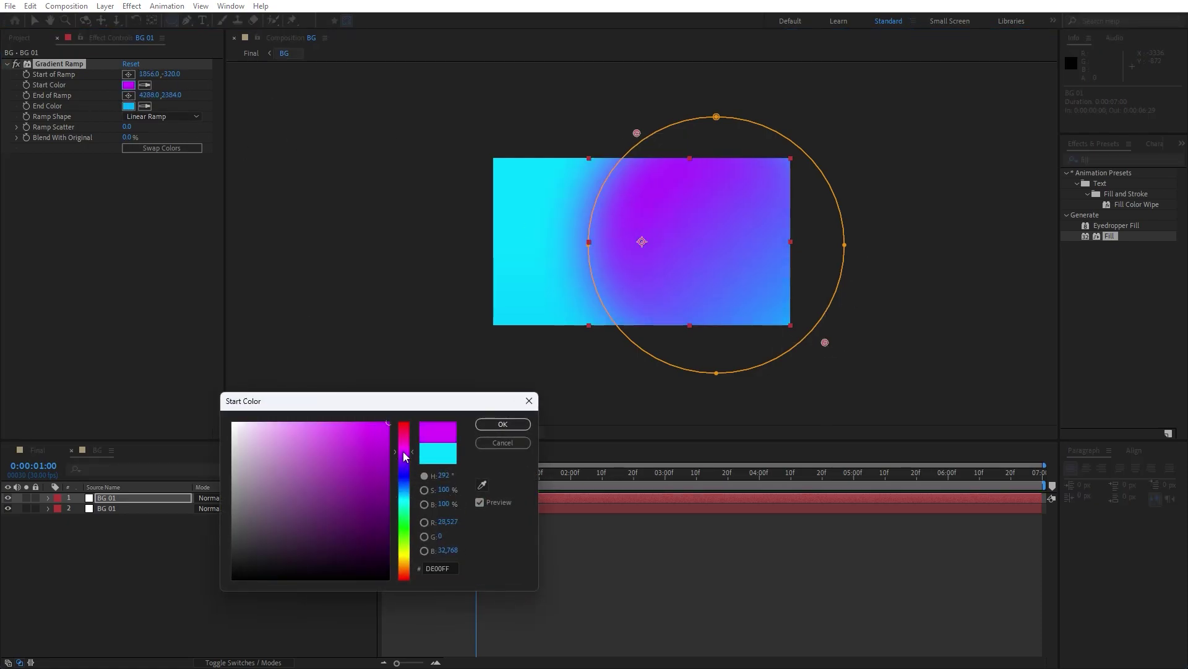
click(492, 424)
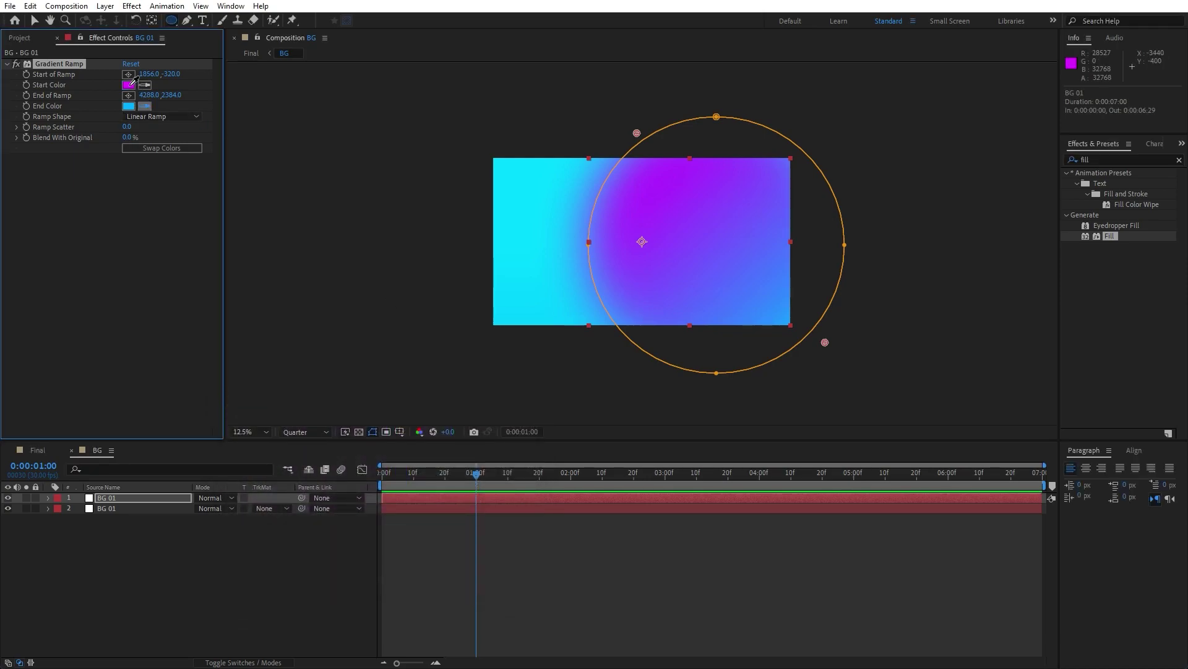
click(132, 84)
click(128, 106)
click(395, 467)
drag(394, 467, 403, 495)
click(502, 424)
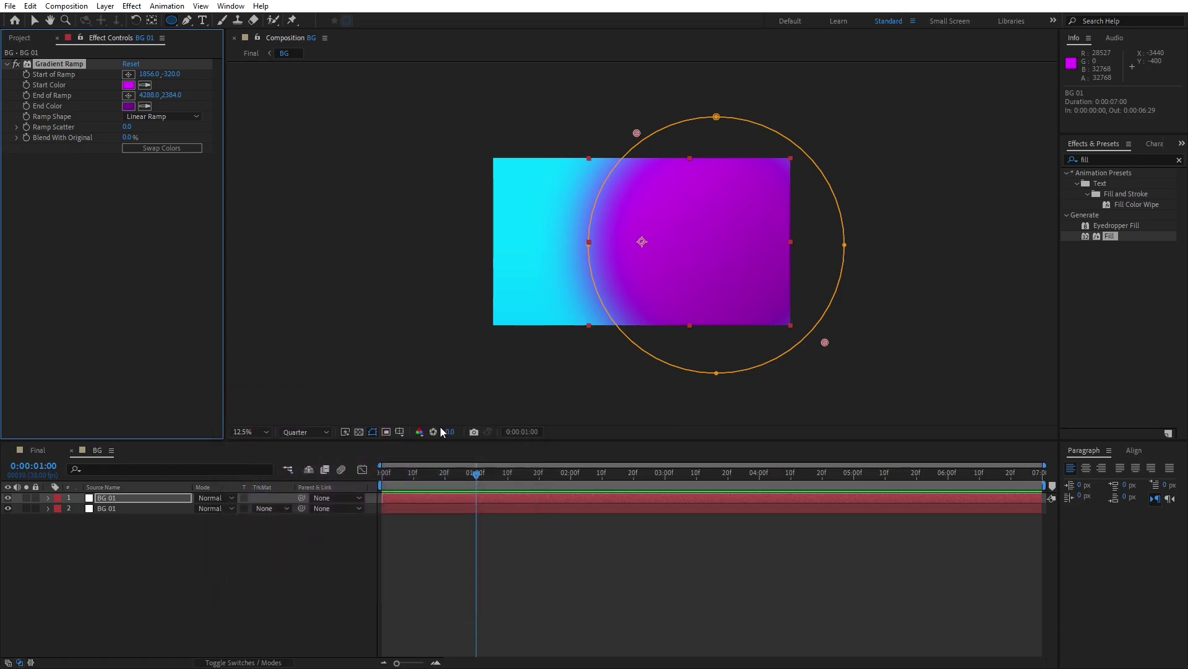
Preview the Final comp to check the cyan-and-purple tinted background.
click(37, 450)
drag(421, 472, 566, 485)
key(space)
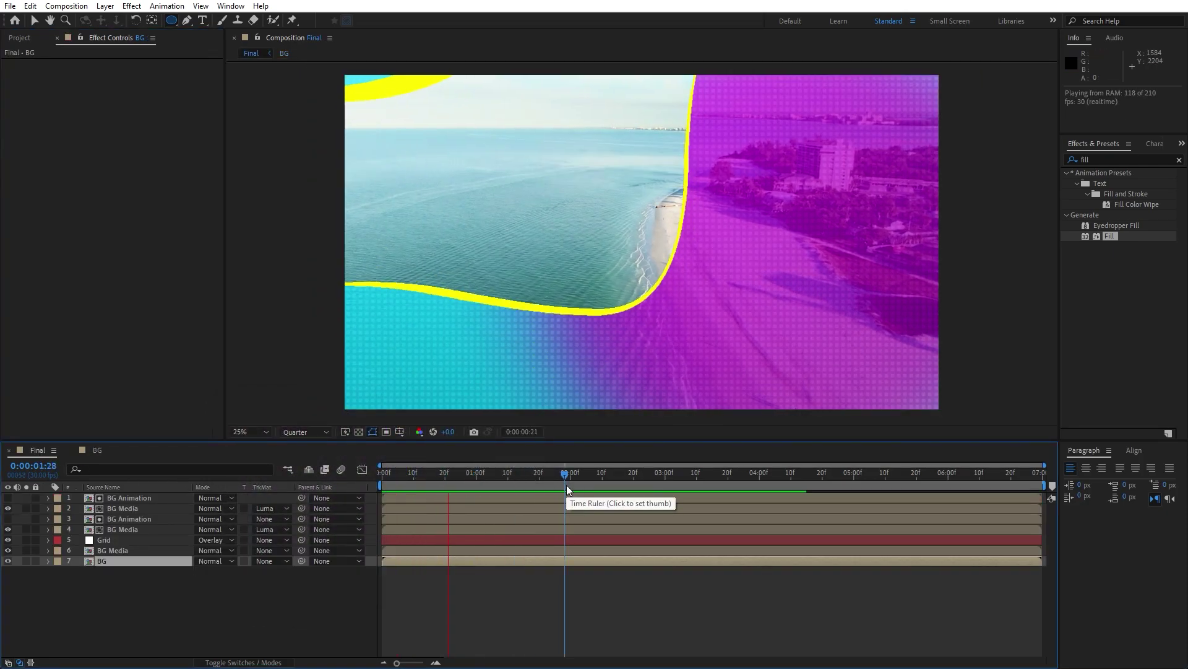
drag(588, 478, 530, 478)
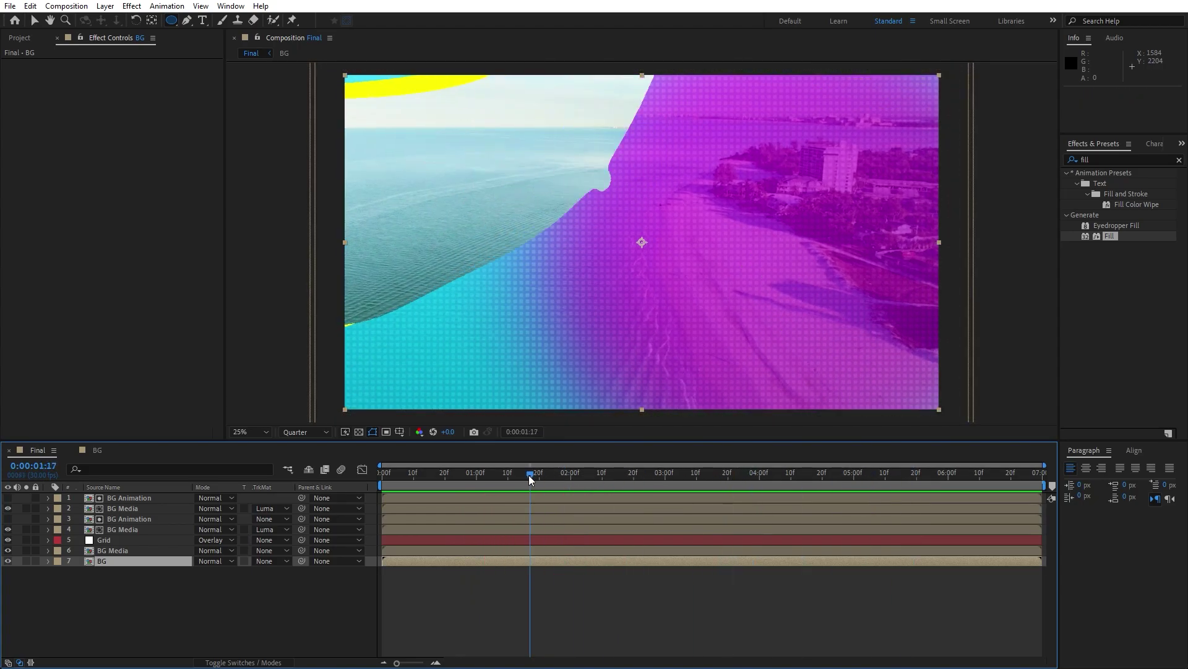
key(v)
key(F2)
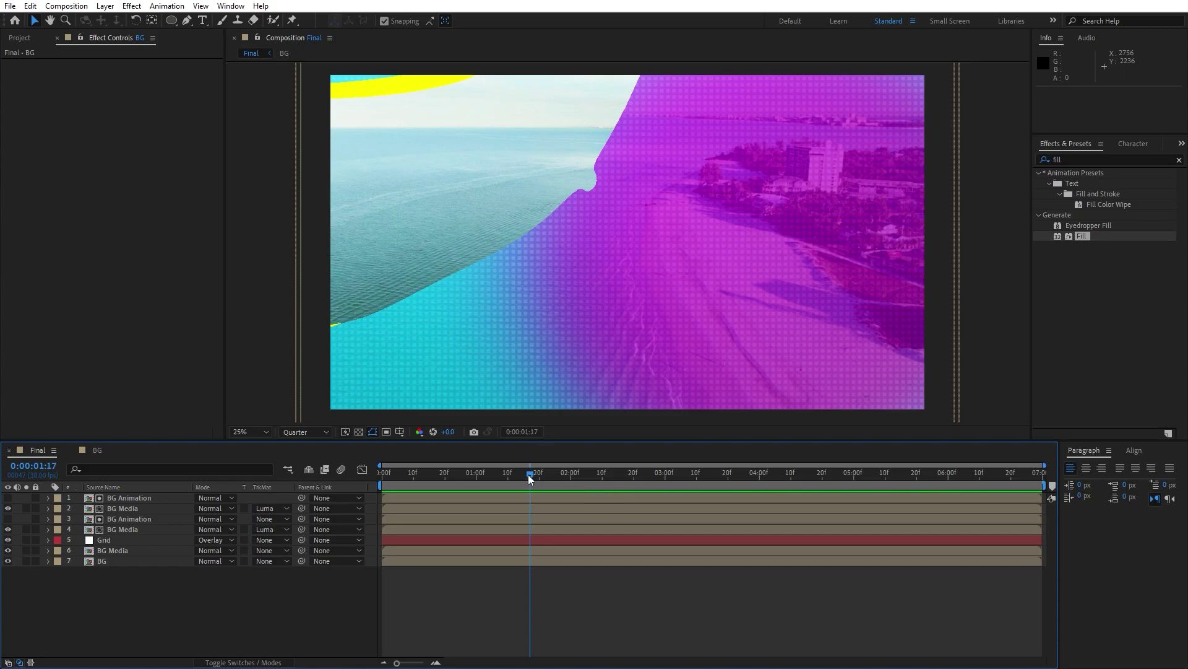
click(57, 39)
Create two new 2000×2000 comps named Media 01 + Elements and Media 01.
click(39, 434)
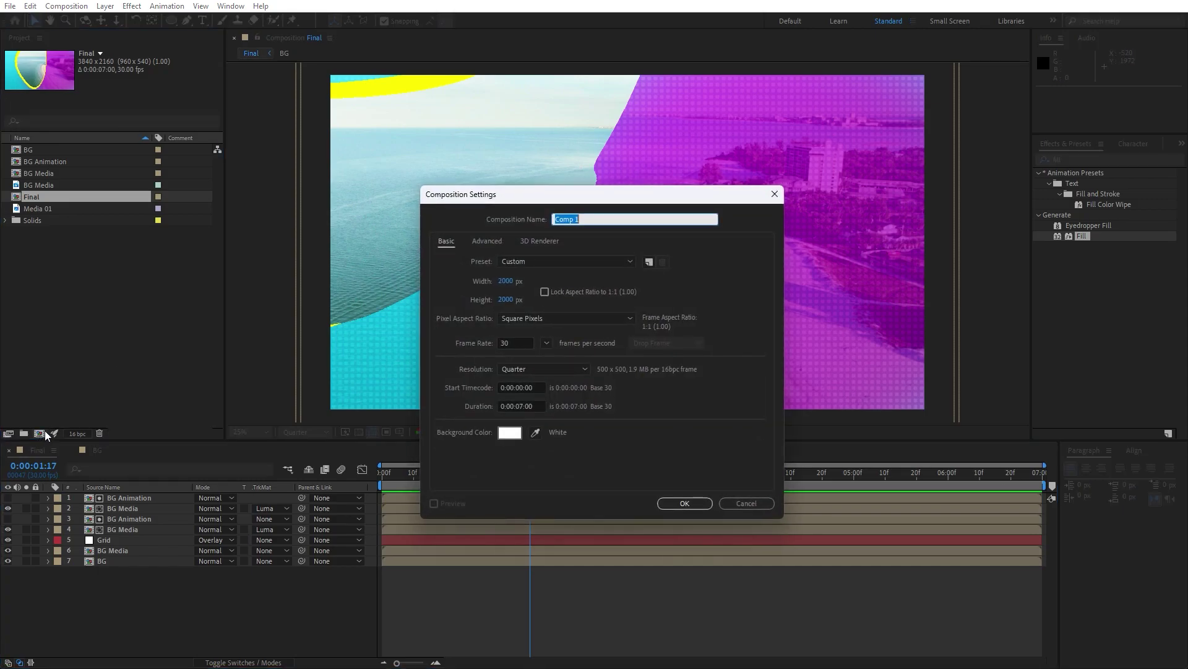
text(Media 01 + Elements)
click(685, 502)
click(39, 433)
text(Media 01)
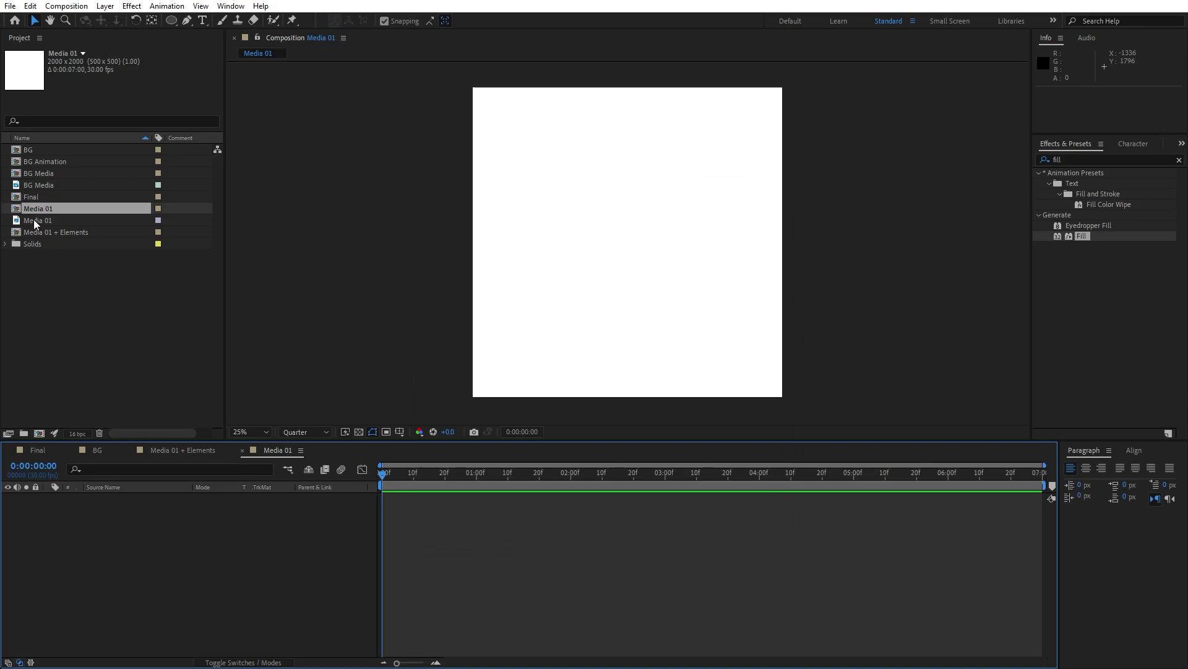
Place the portrait photo in Media 01, scale it to 52%, and nudge it into position.
drag(39, 219, 210, 558)
key(comma)
key(s)
drag(212, 509, 183, 515)
click(165, 559)
click(141, 500)
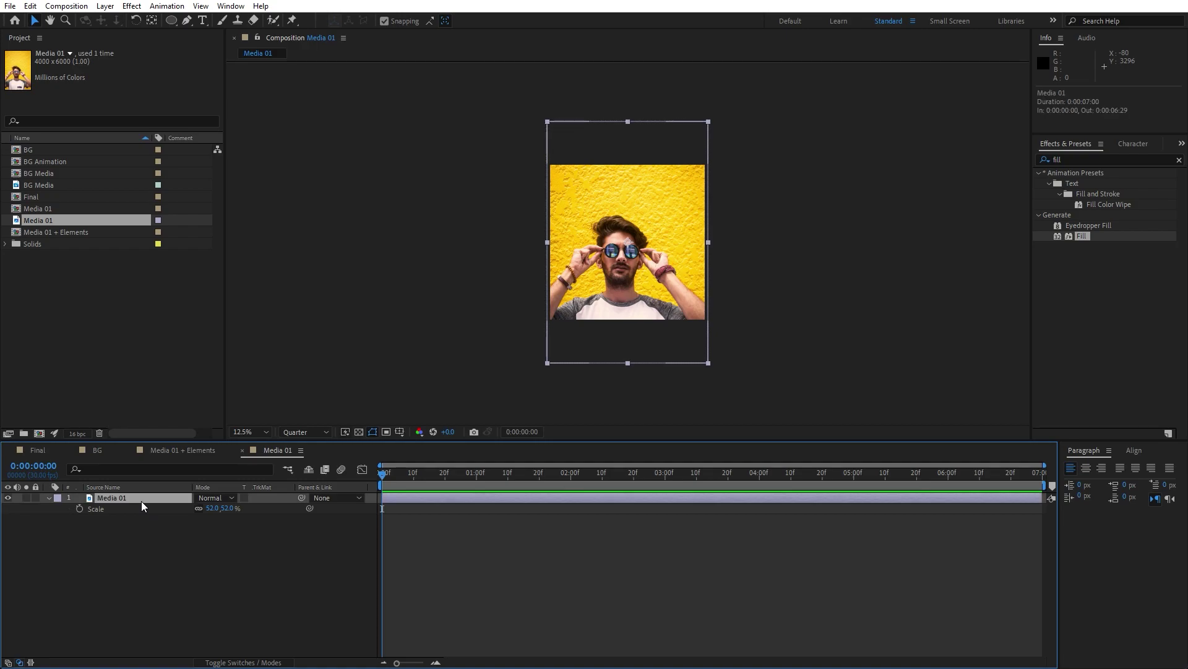
key(shift+Up)
key(shift+Up)
key(shift+Up)
key(shift+Up)
key(shift+Up)
key(shift+Up)
key(shift+Up)
key(shift+Up)
key(shift+Up)
key(shift+Up)
key(shift+Up)
key(shift+Up)
key(shift+Up)
key(shift+Up)
key(shift+Up)
key(shift+Up)
key(shift+Up)
key(shift+Up)
key(shift+Up)
key(shift+Up)
key(shift+Up)
key(shift+Up)
key(shift+Up)
key(shift+Up)
key(shift+Up)
key(shift+Up)
key(shift+Up)
key(shift+Up)
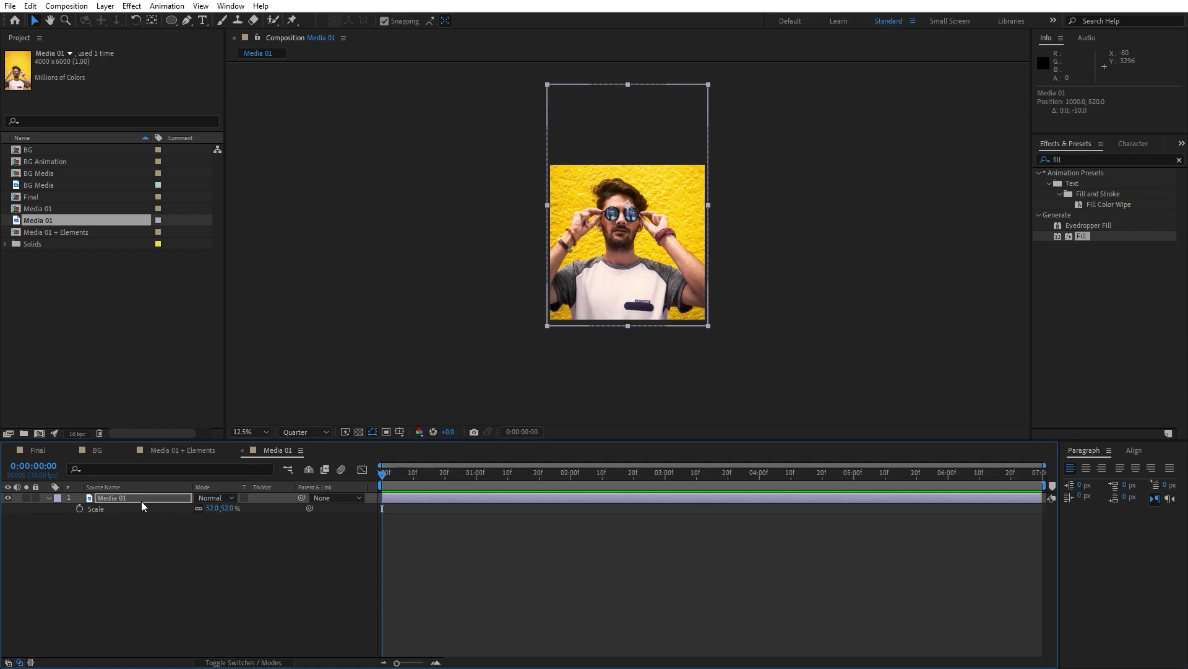
key(shift+Down)
key(shift+Down)
key(shift+Down)
key(shift+Down)
key(Down)
key(Down)
key(Down)
key(Down)
key(Down)
key(Down)
key(Down)
key(Down)
key(Right)
key(Right)
key(Right)
key(Right)
key(Right)
key(Right)
key(Right)
key(Right)
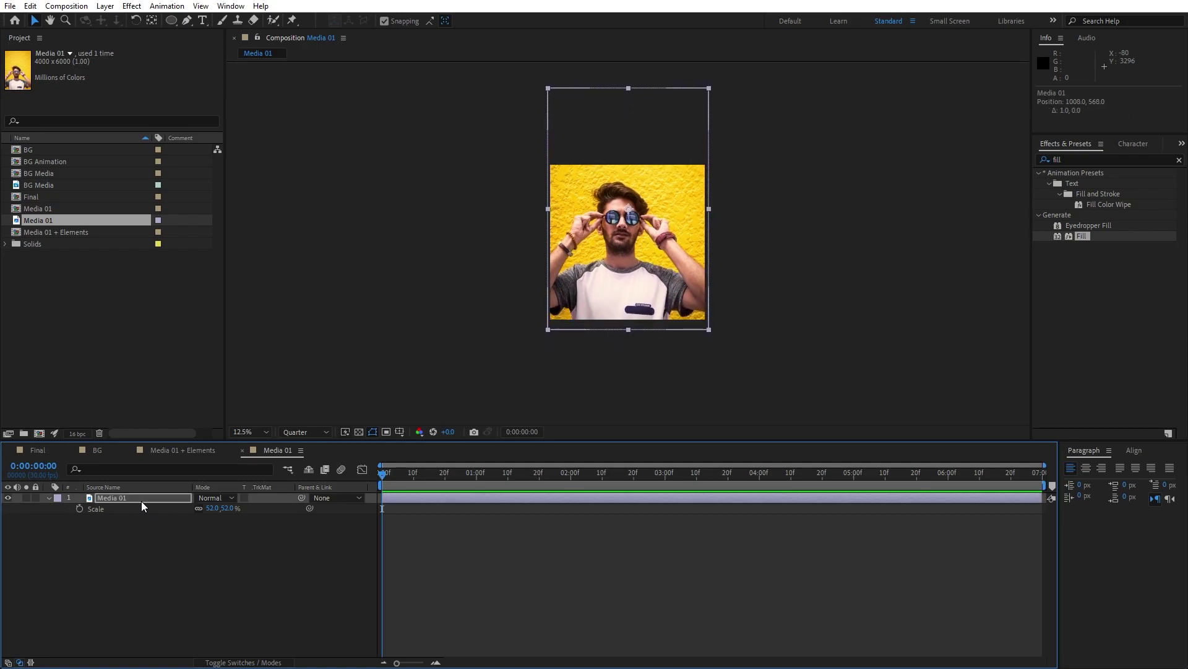
click(186, 450)
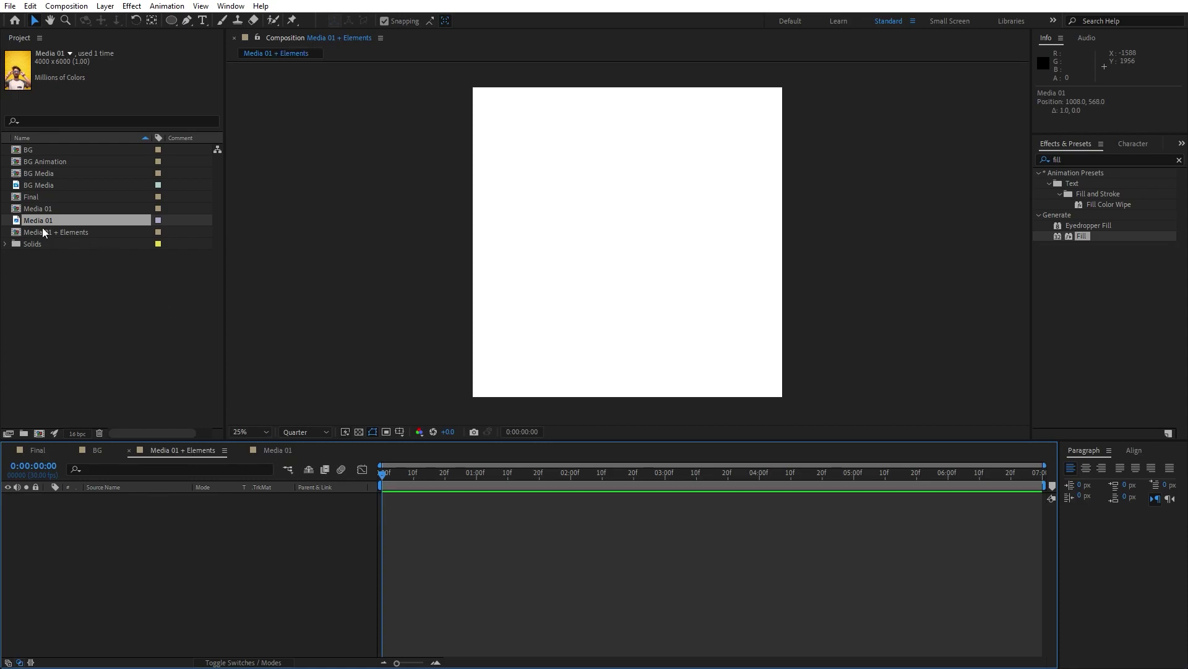
Place the Media 01 comp inside Media 01 + Elements.
drag(40, 210, 194, 562)
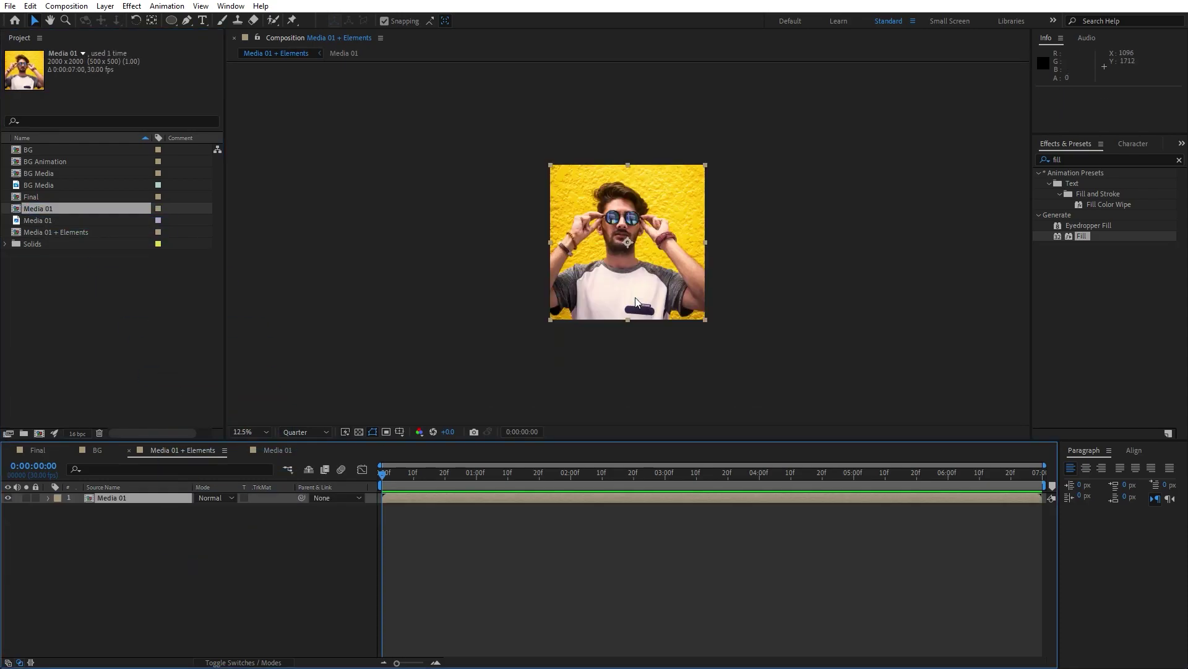
key(comma)
click(150, 549)
Add a new white solid layer named Bg.
right_click(141, 571)
mouse_move(188, 414)
click(349, 447)
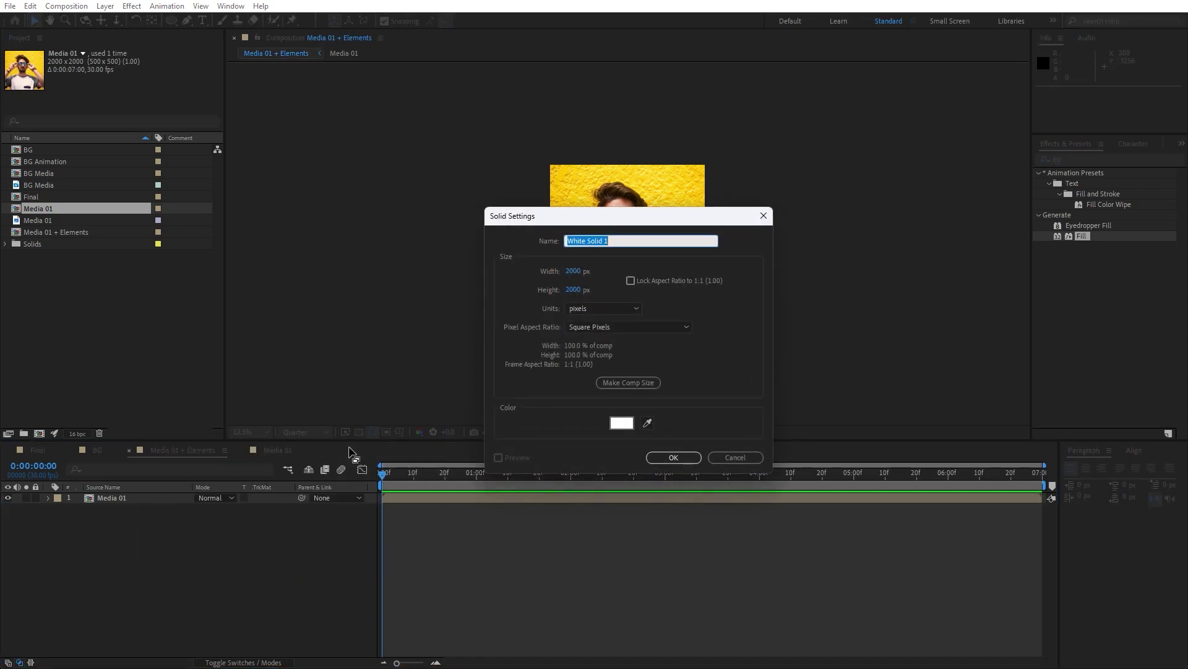
text(Bg)
click(675, 458)
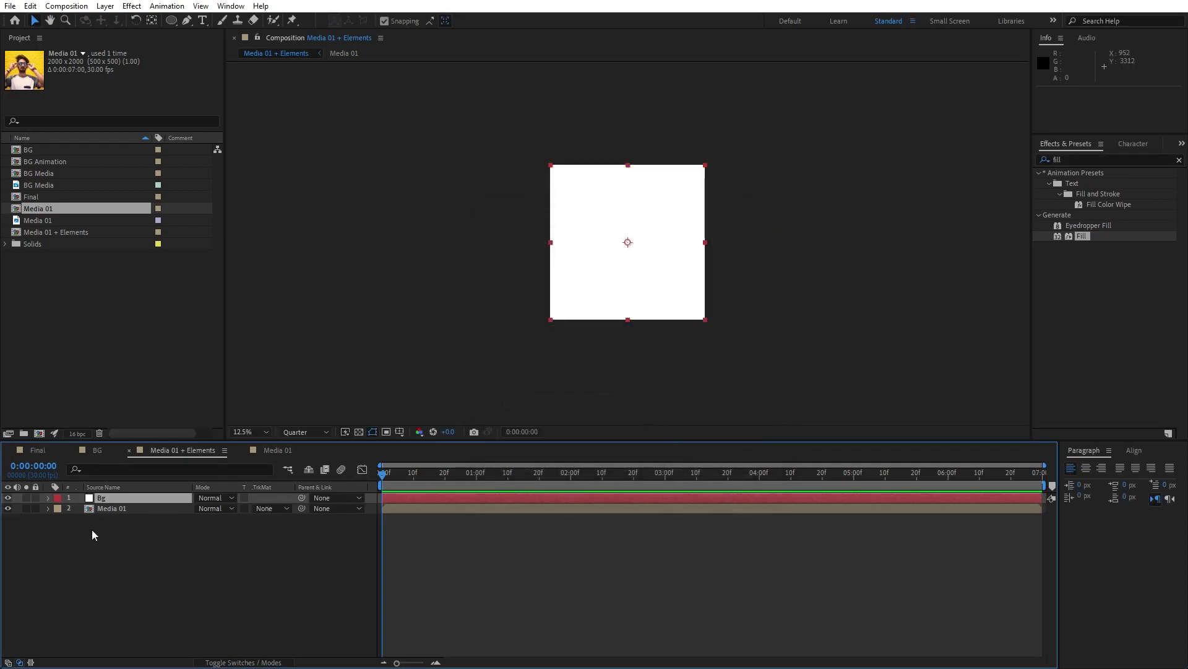
Draw a circular ellipse mask on the Bg solid.
click(171, 21)
click(109, 497)
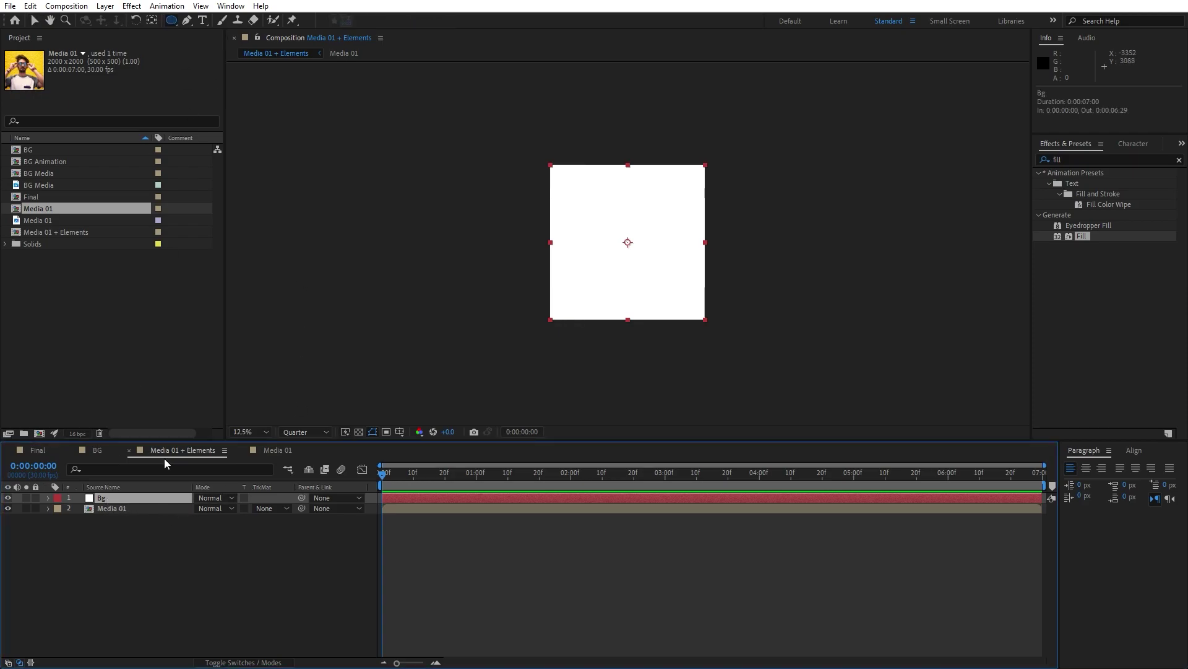
key(period)
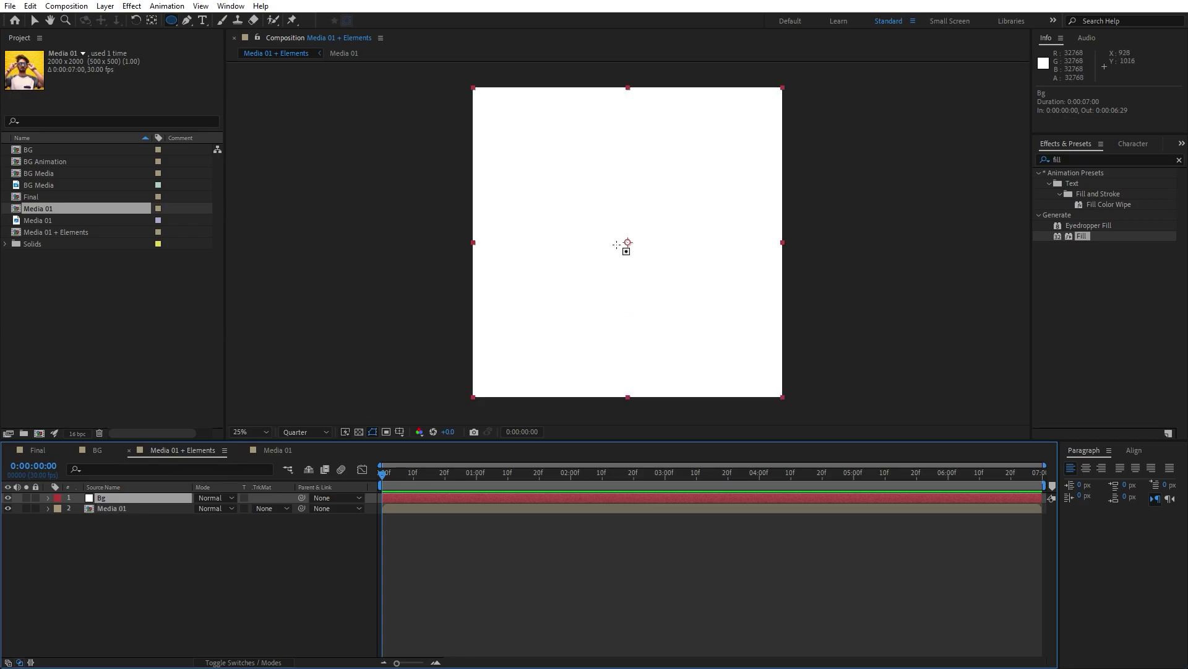
drag(628, 242, 704, 390)
click(236, 585)
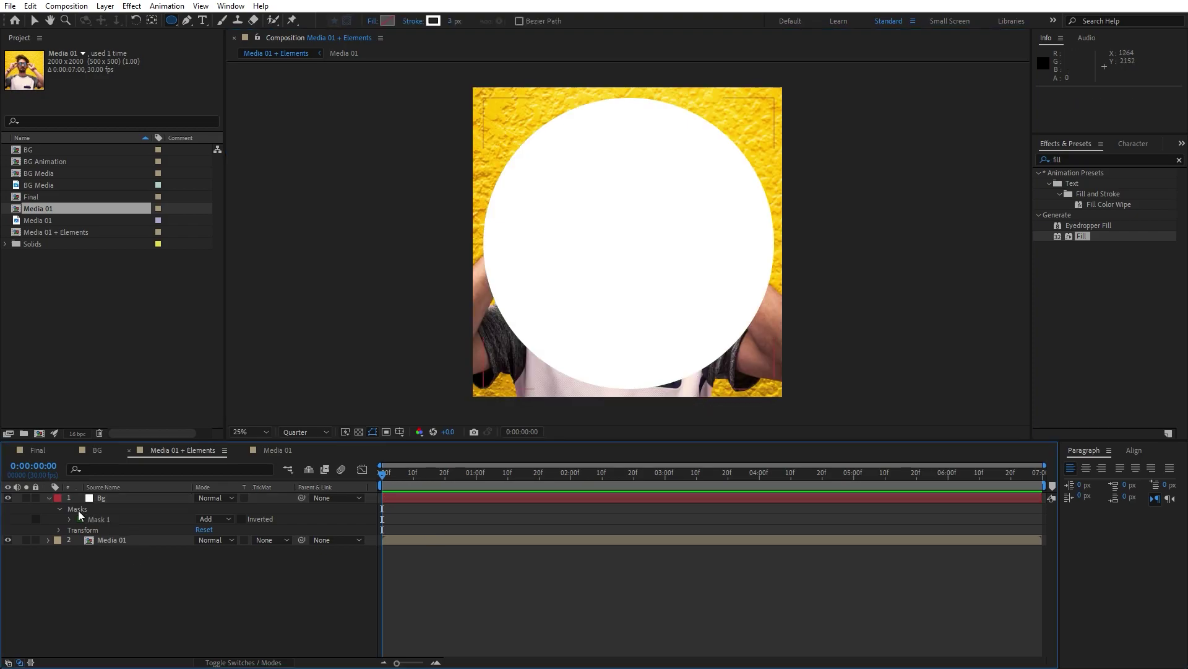
click(50, 499)
Duplicate Bg below Media 01, set Media 01's track matte to Alpha Matte Bg, and show transparency.
click(109, 497)
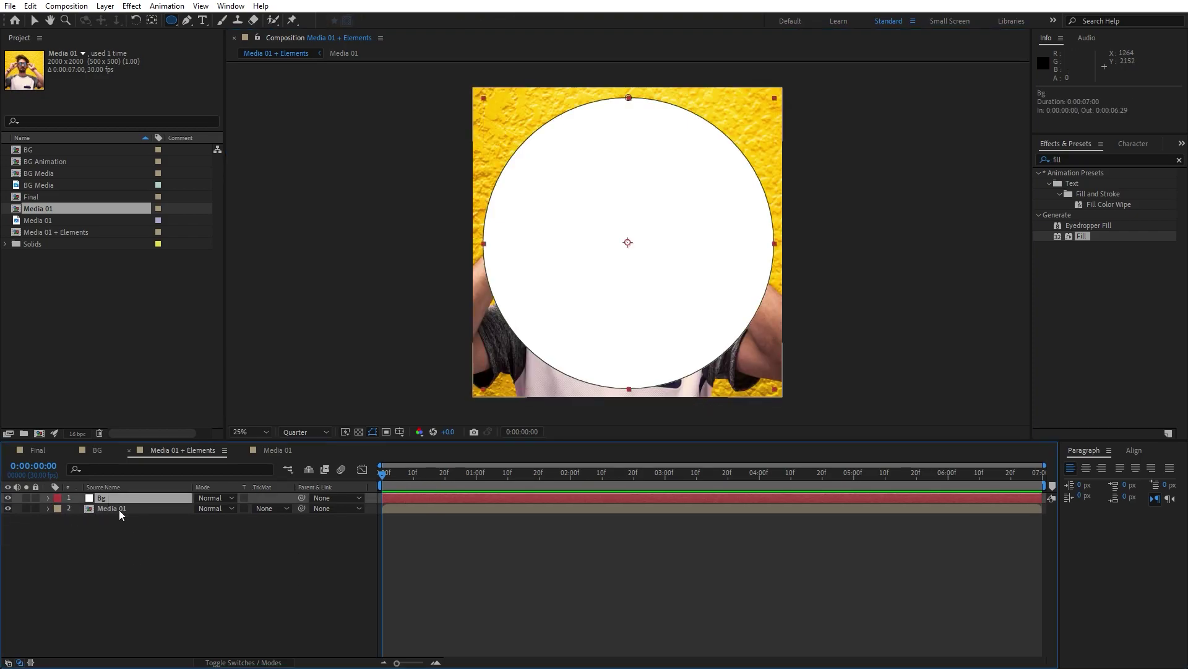
key(ctrl+d)
drag(106, 498, 108, 544)
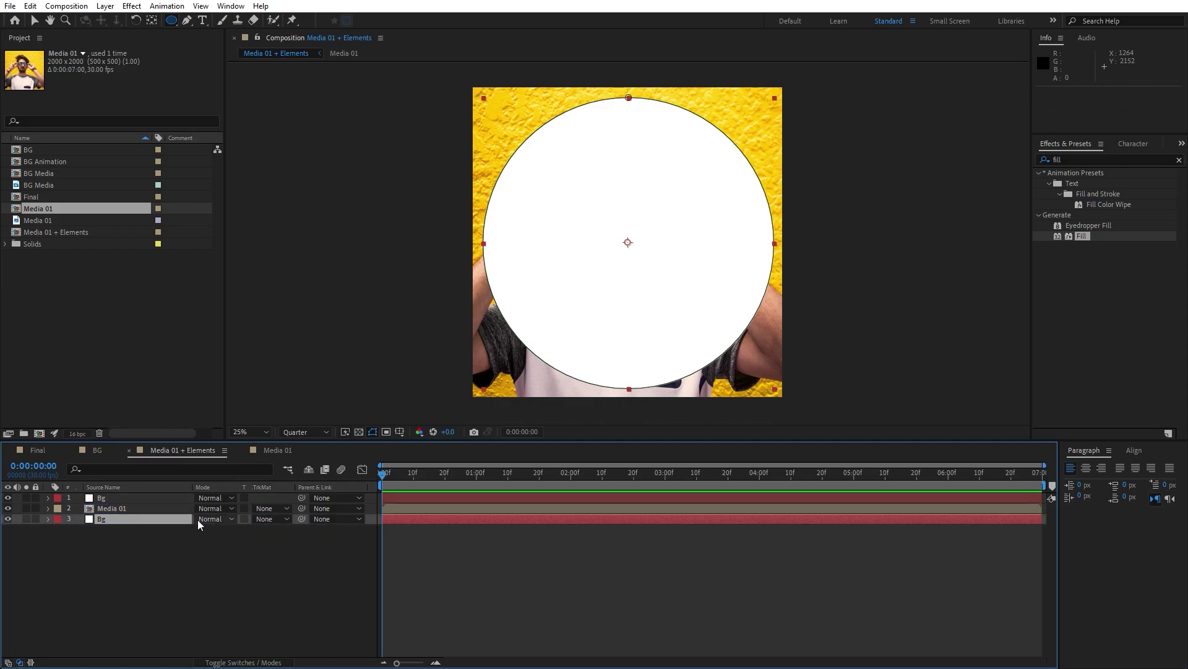
click(111, 509)
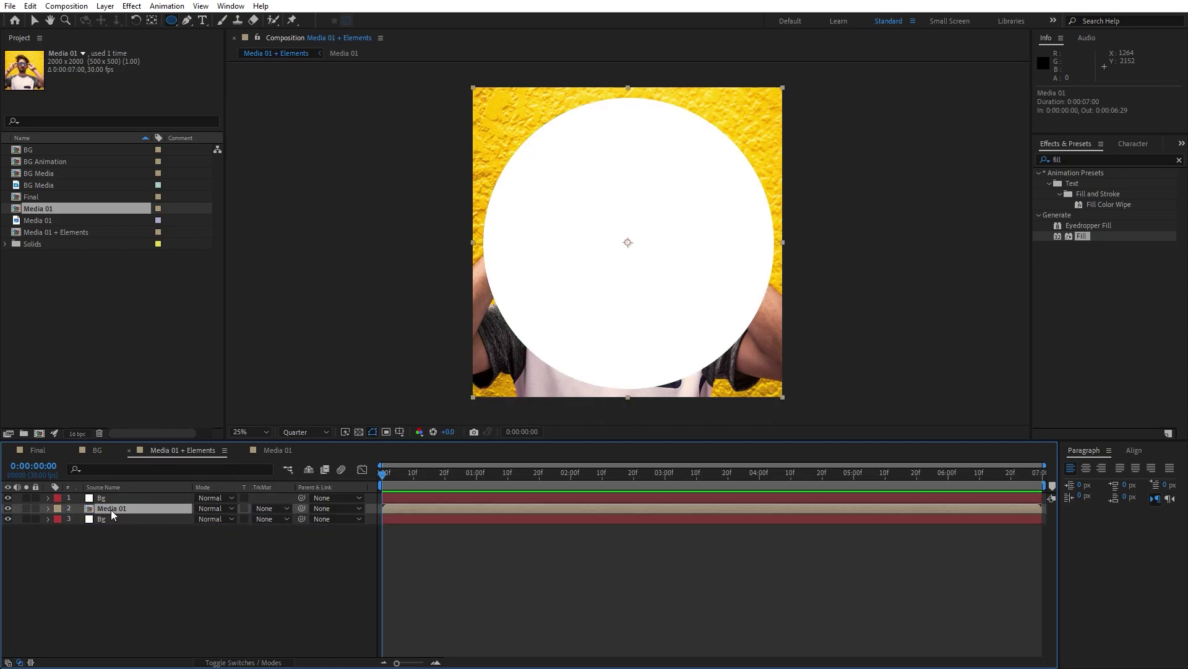
click(270, 508)
click(314, 541)
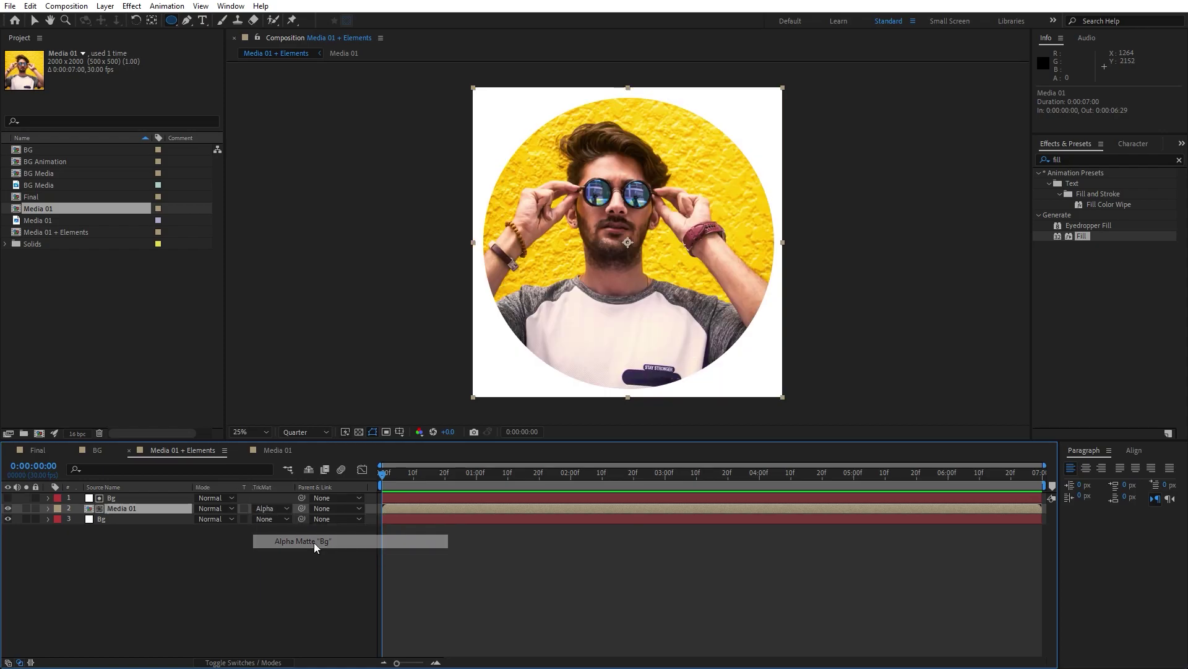
click(359, 432)
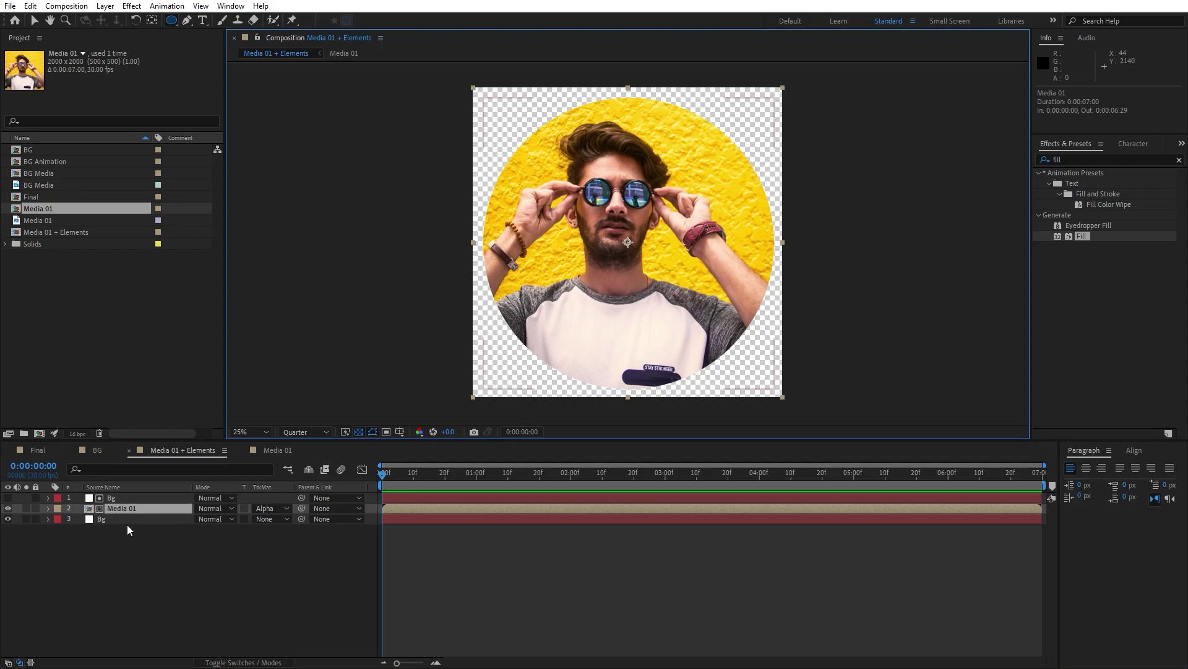
Select the lower Bg circle layer and open its Scale for editing.
click(109, 521)
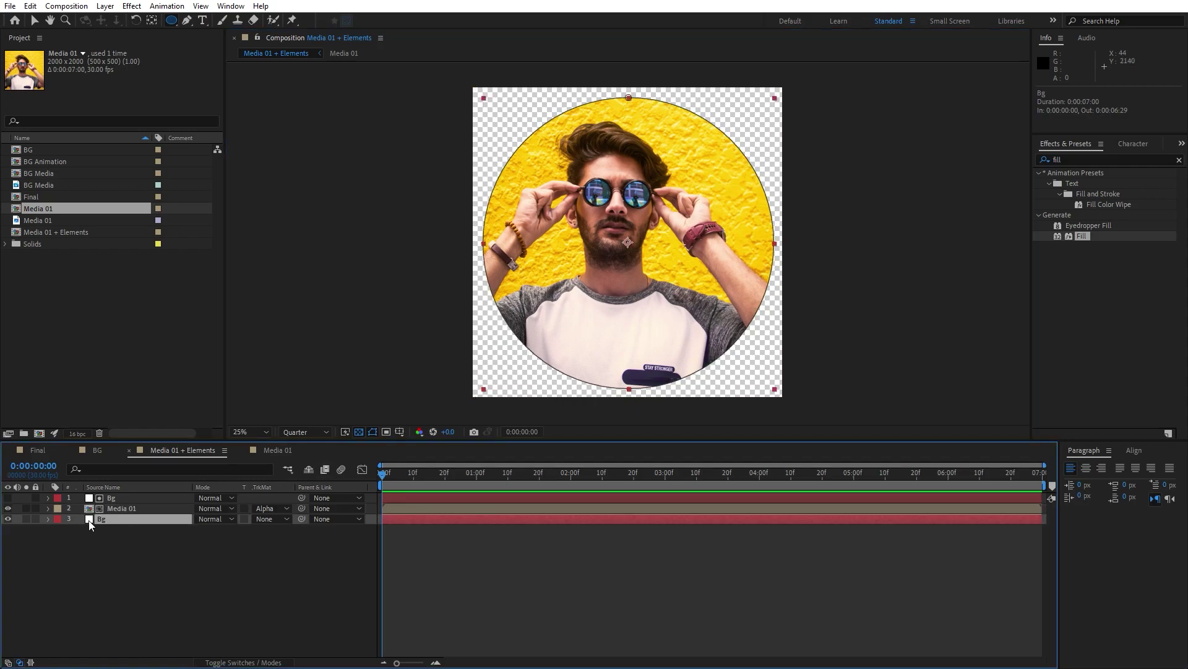
key(s)
click(214, 531)
Set the Bg circle's Scale to 103%.
text(103)
click(213, 596)
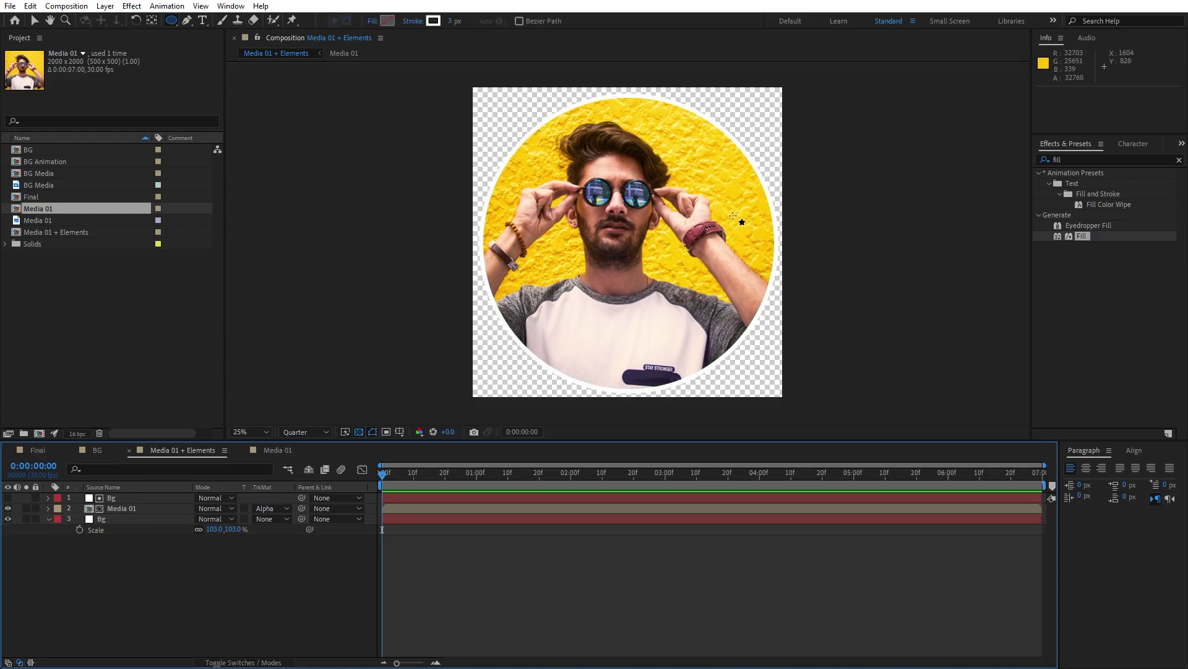
key(v)
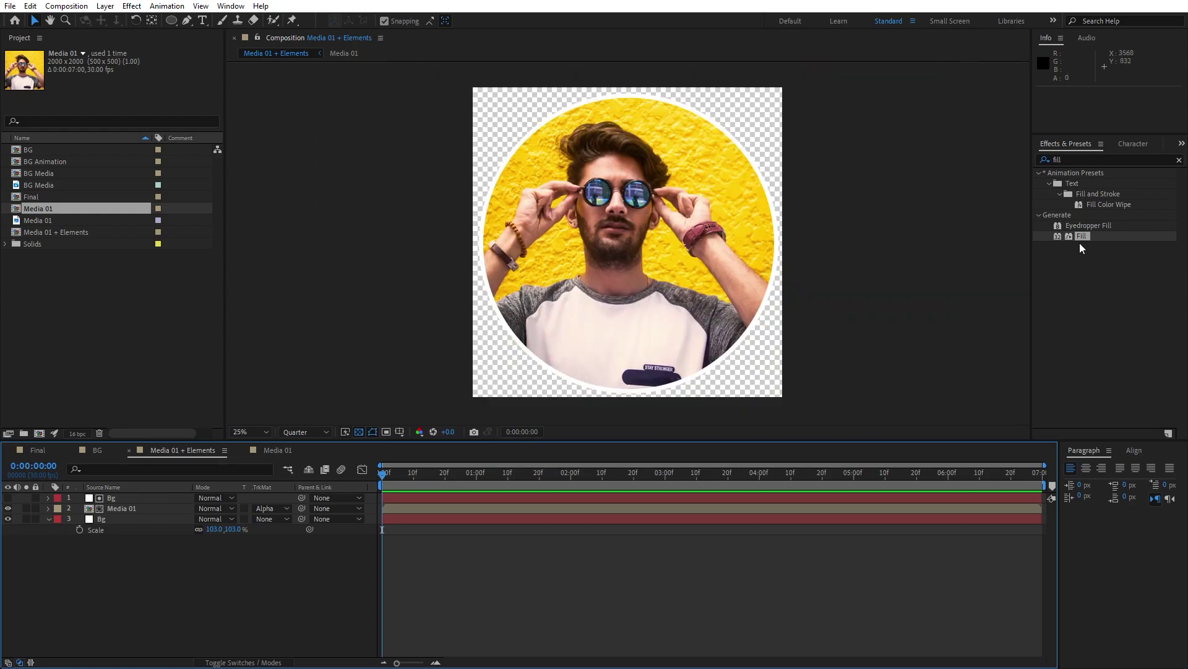
Apply a Fill effect to Bg with bright yellow color EAFF00.
click(1085, 156)
drag(1078, 237, 96, 520)
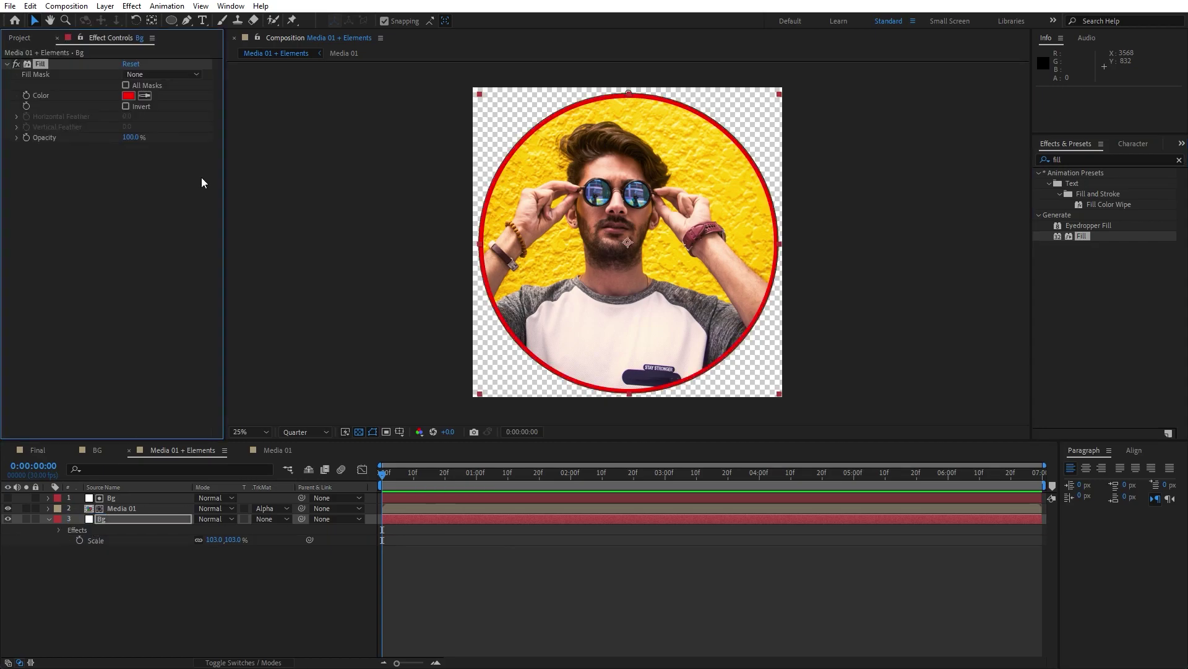
click(147, 94)
click(526, 188)
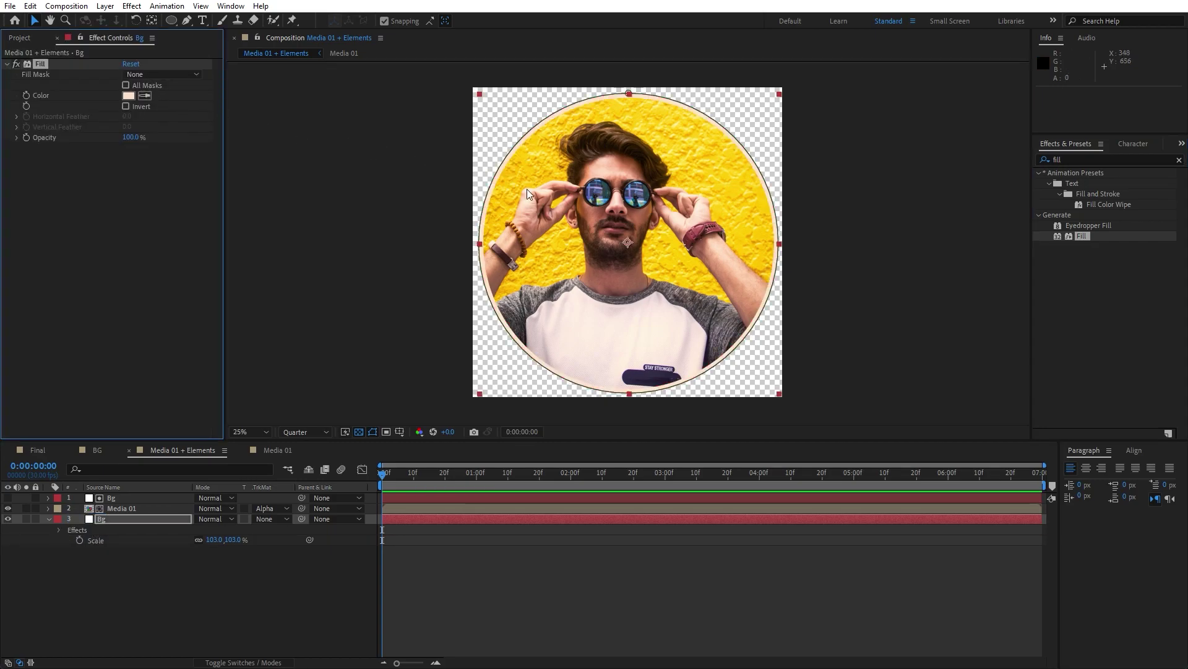
click(129, 96)
click(402, 555)
drag(403, 557, 403, 551)
click(388, 423)
click(502, 424)
click(71, 450)
click(71, 450)
Close the extra timelines and add Media 01 + Elements to the Final composition.
click(72, 450)
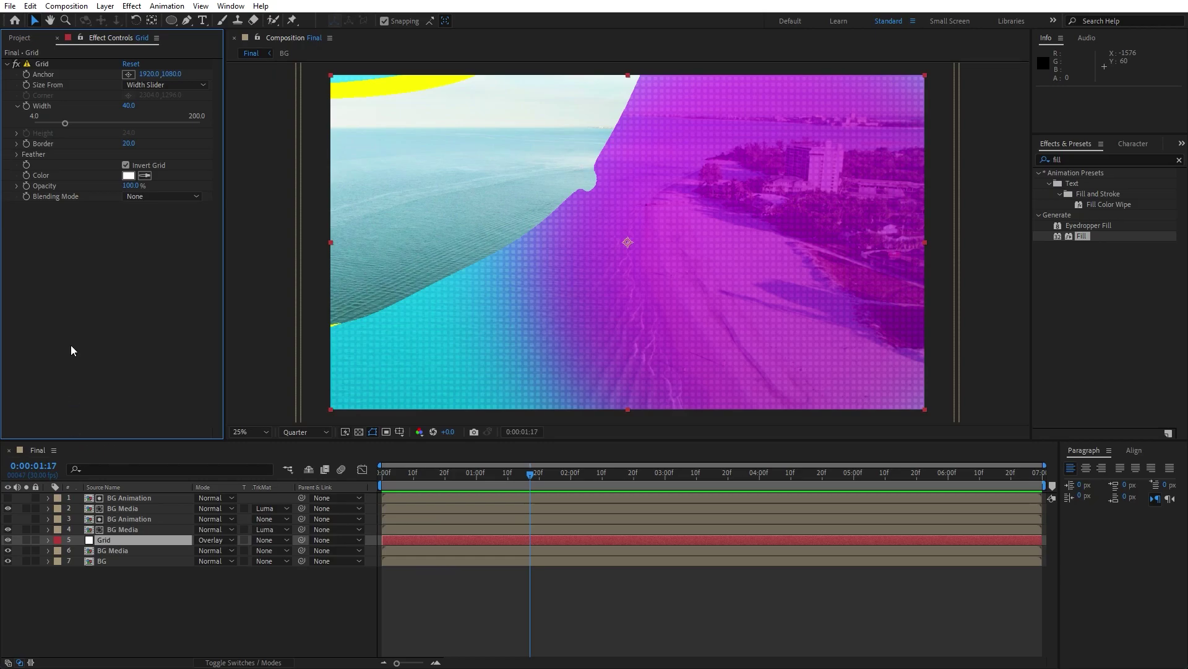
click(56, 39)
click(114, 604)
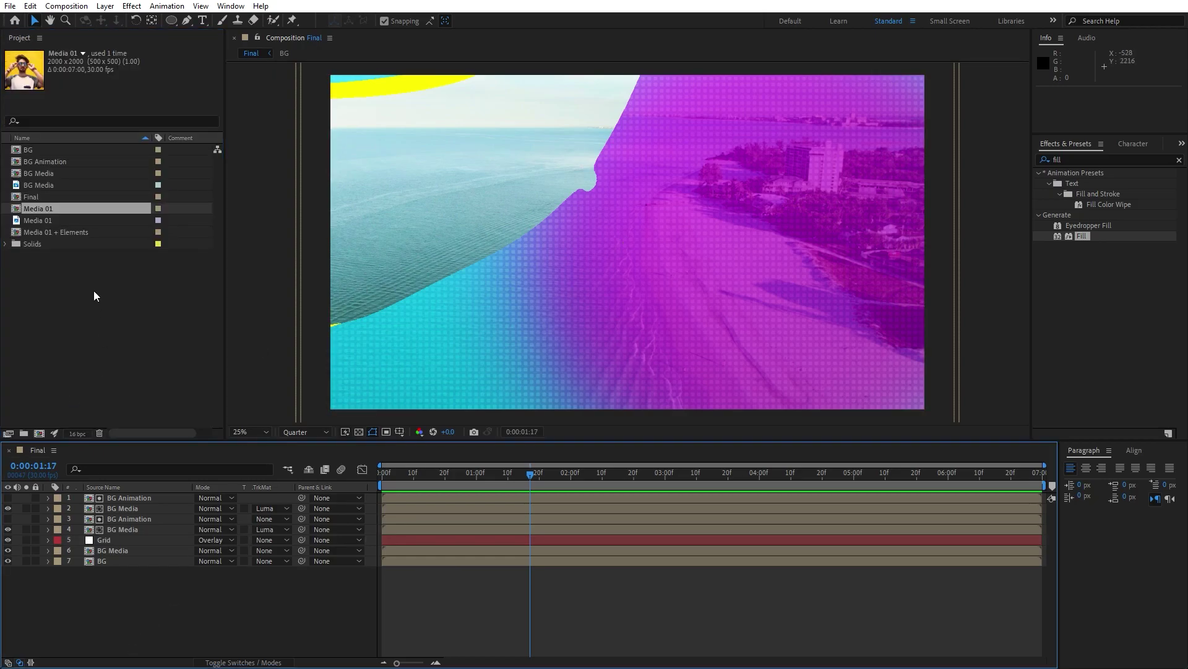
drag(42, 234, 177, 496)
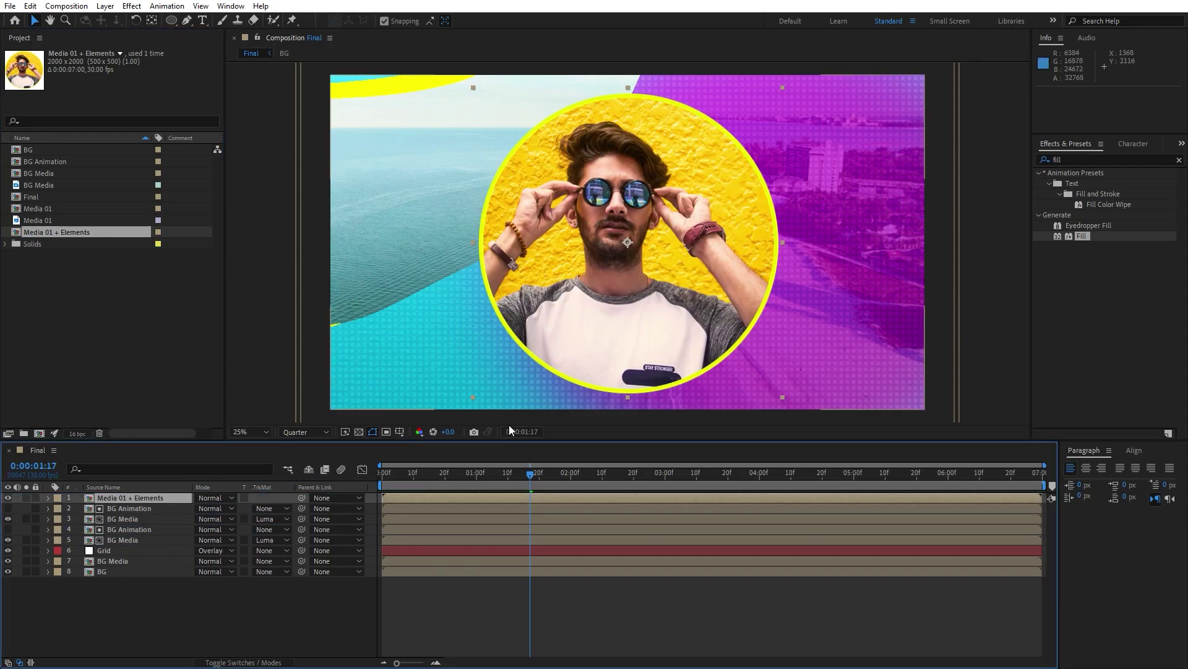
key(comma)
key(period)
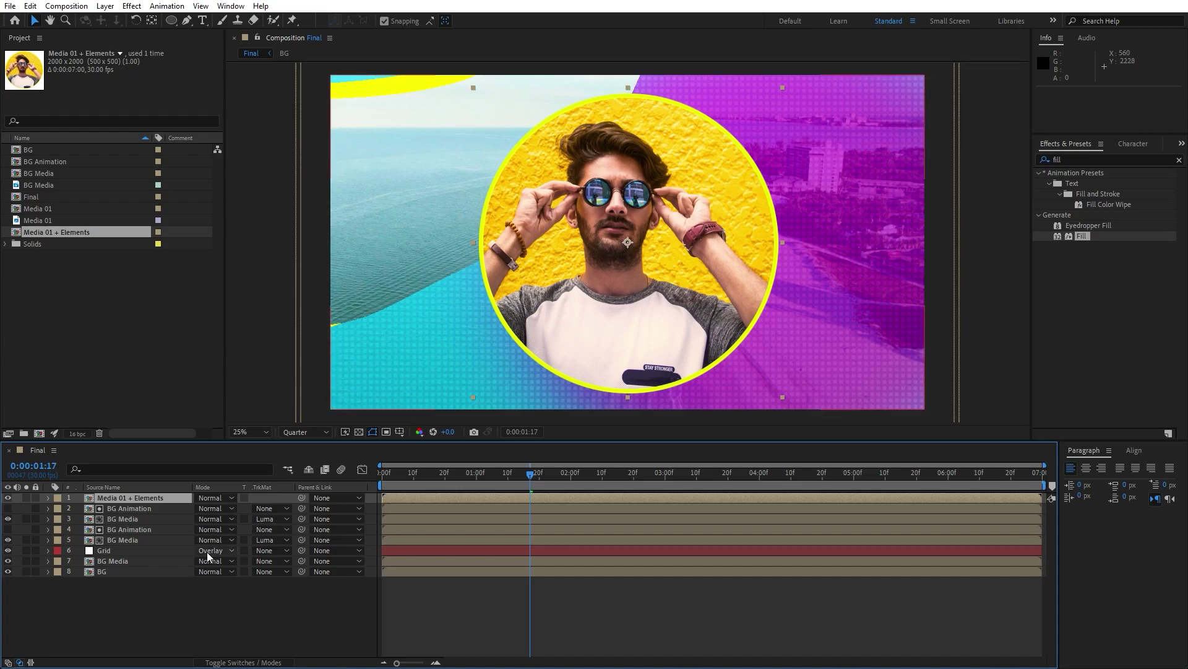
Set the Media 01 + Elements layer's Scale to 85%.
key(s)
click(213, 508)
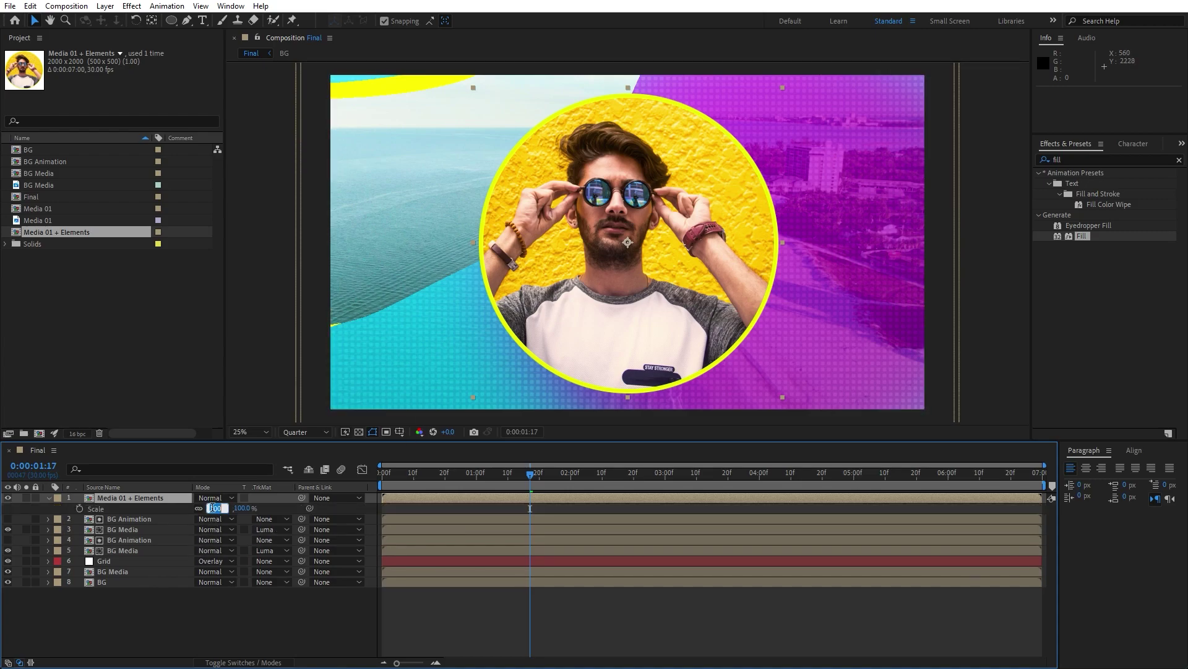
text(85)
click(264, 597)
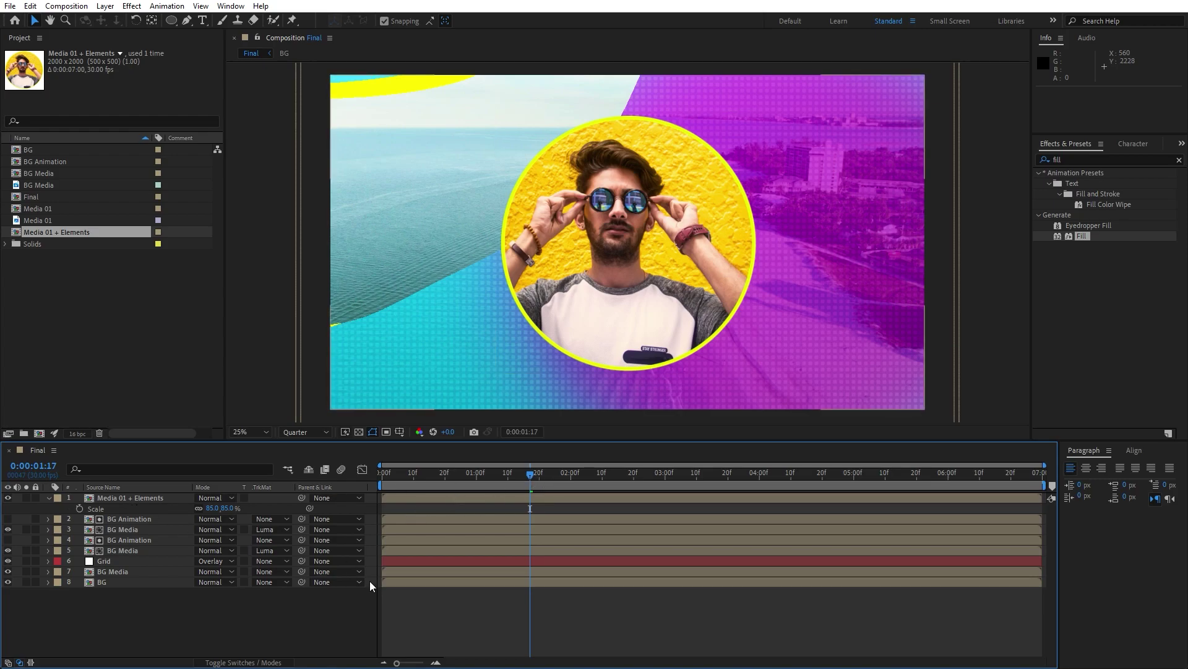
click(127, 498)
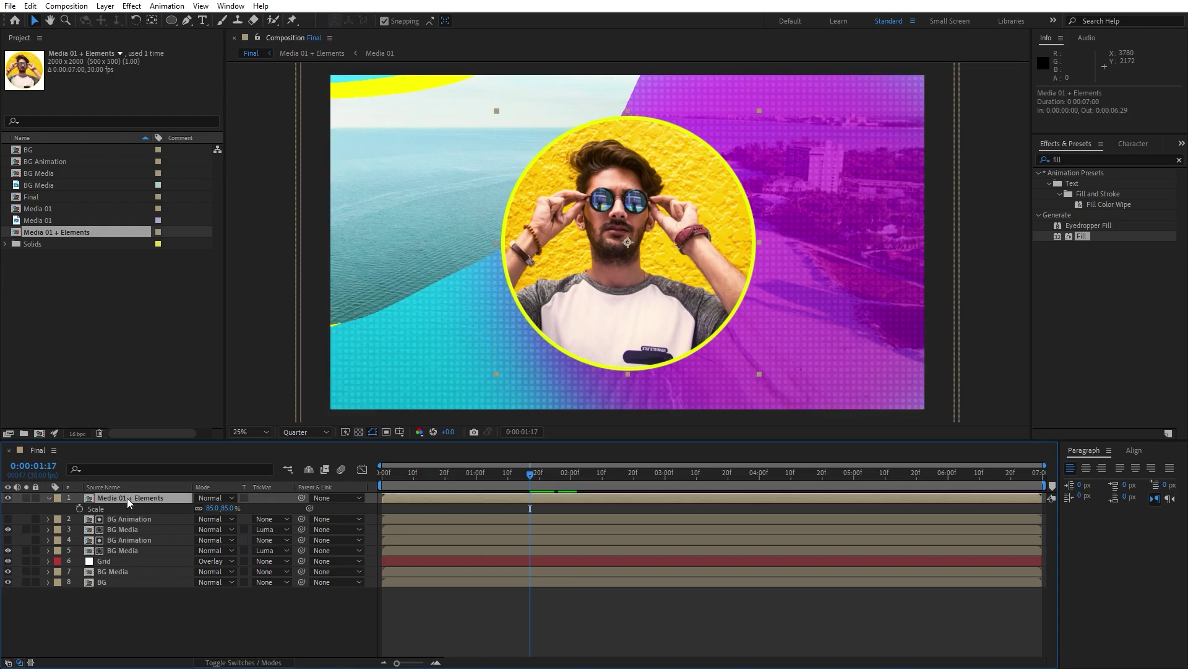
Slide the portrait layer left to Position 1080, 1080 in the Final composition.
key(p)
drag(204, 508, 157, 519)
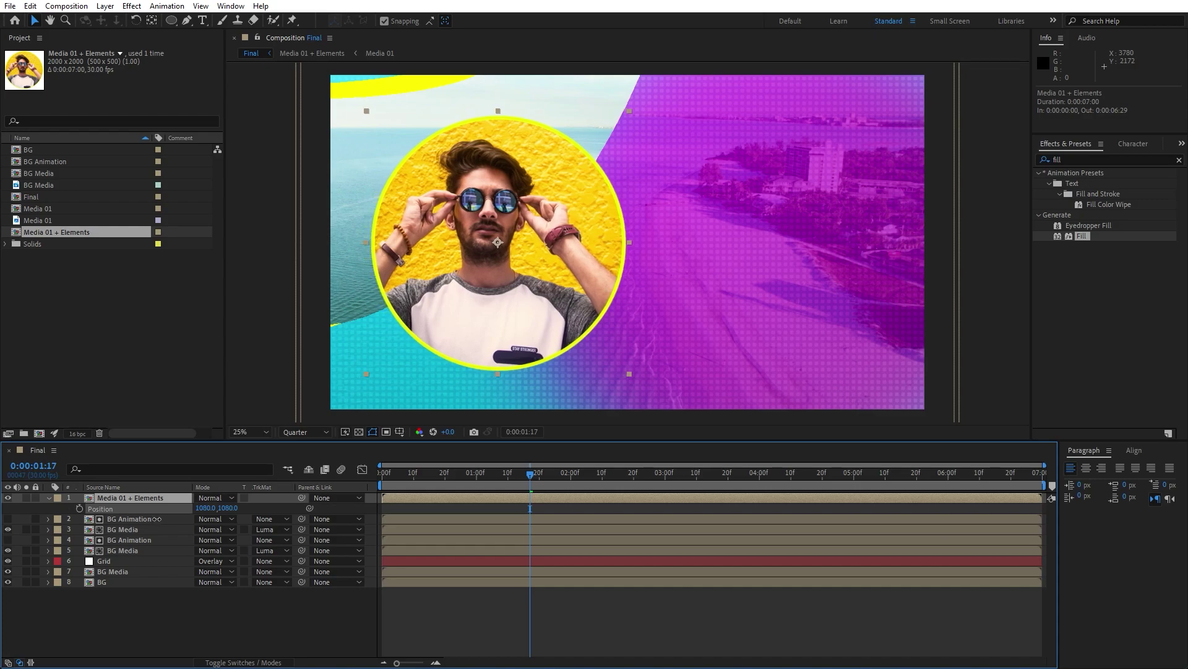
drag(536, 476, 574, 484)
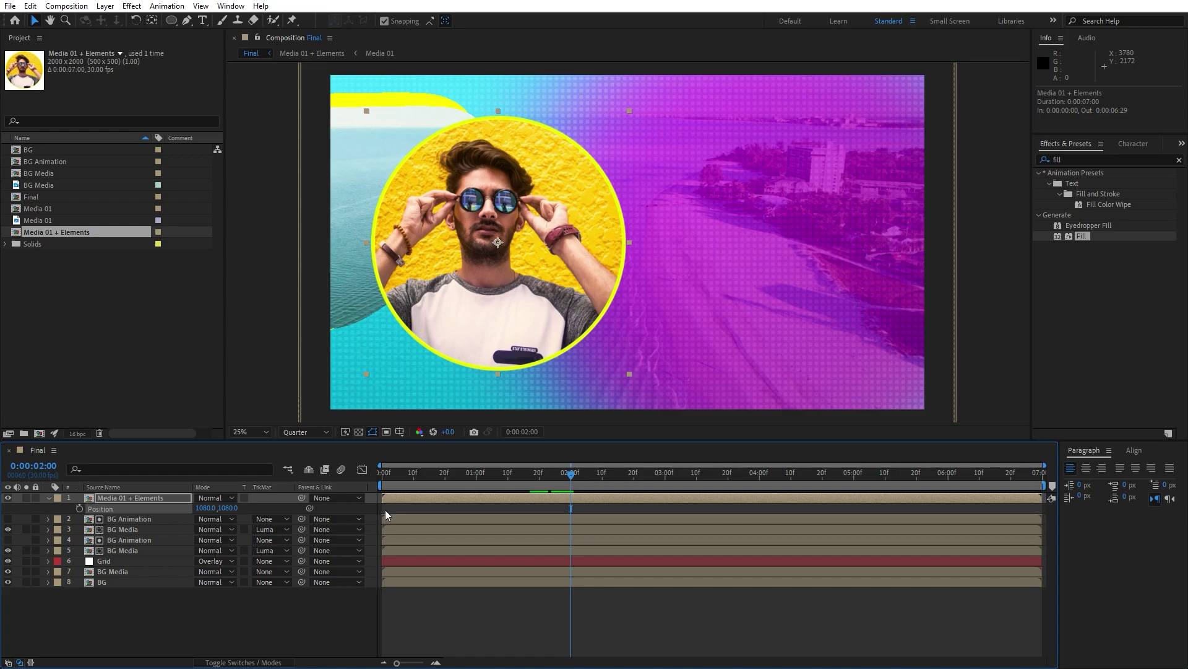
key(shift+r)
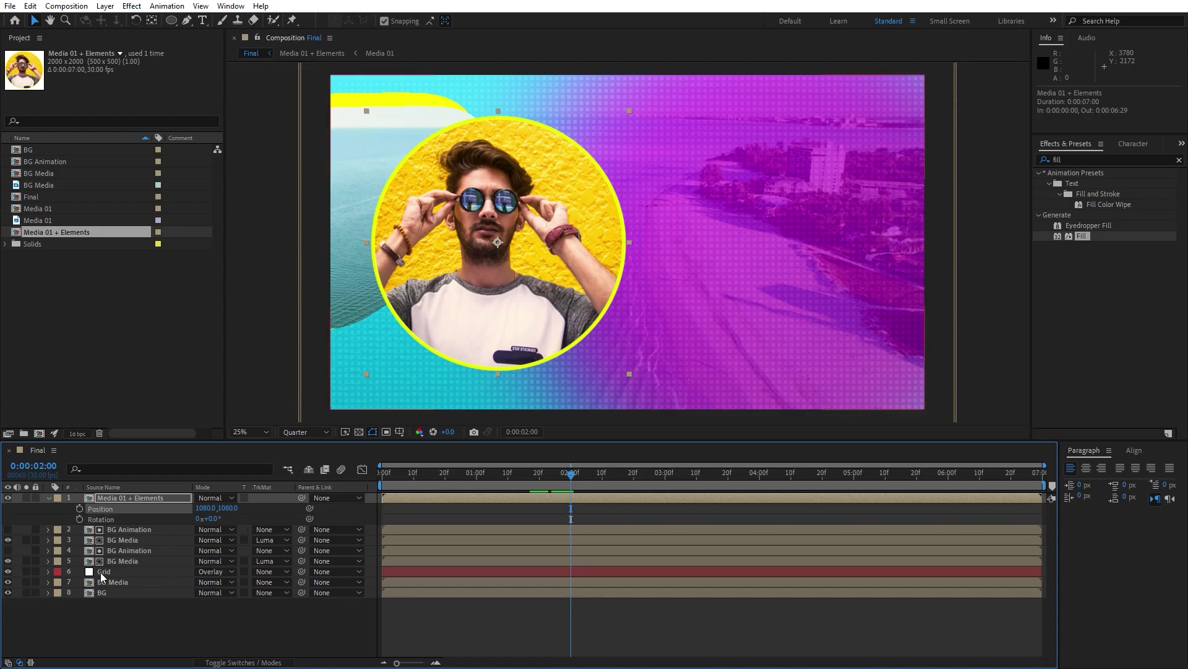
click(223, 663)
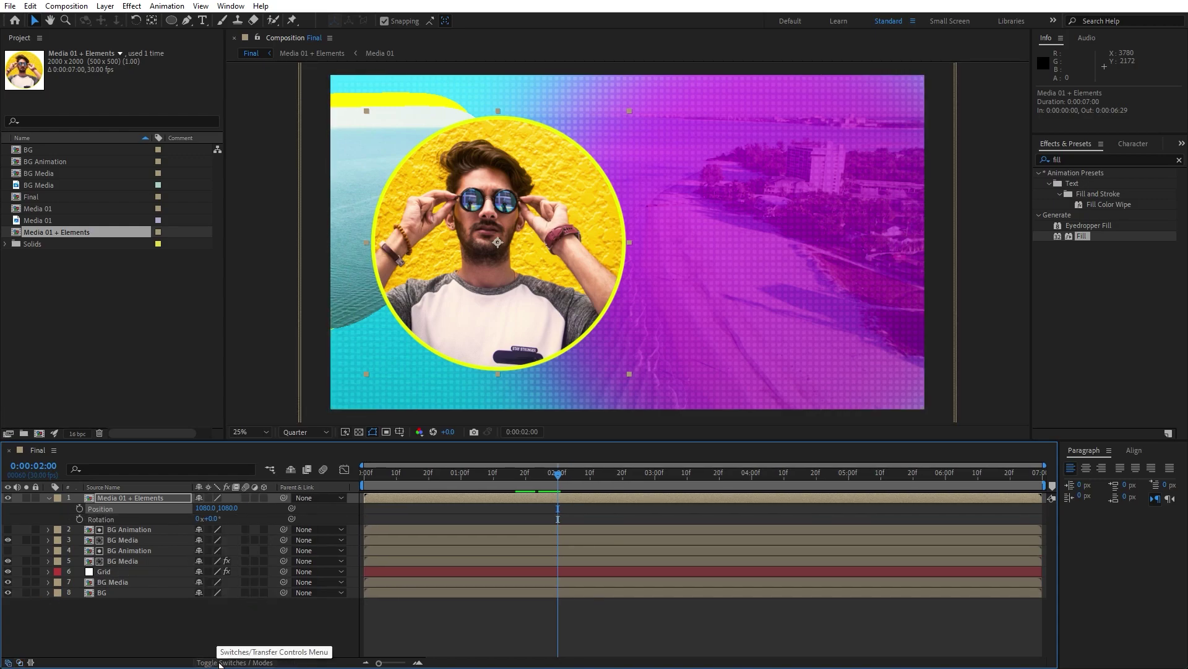
Make the portrait layer 3D and keyframe its Position and X, Y, Z Rotation at 2:00.
click(264, 498)
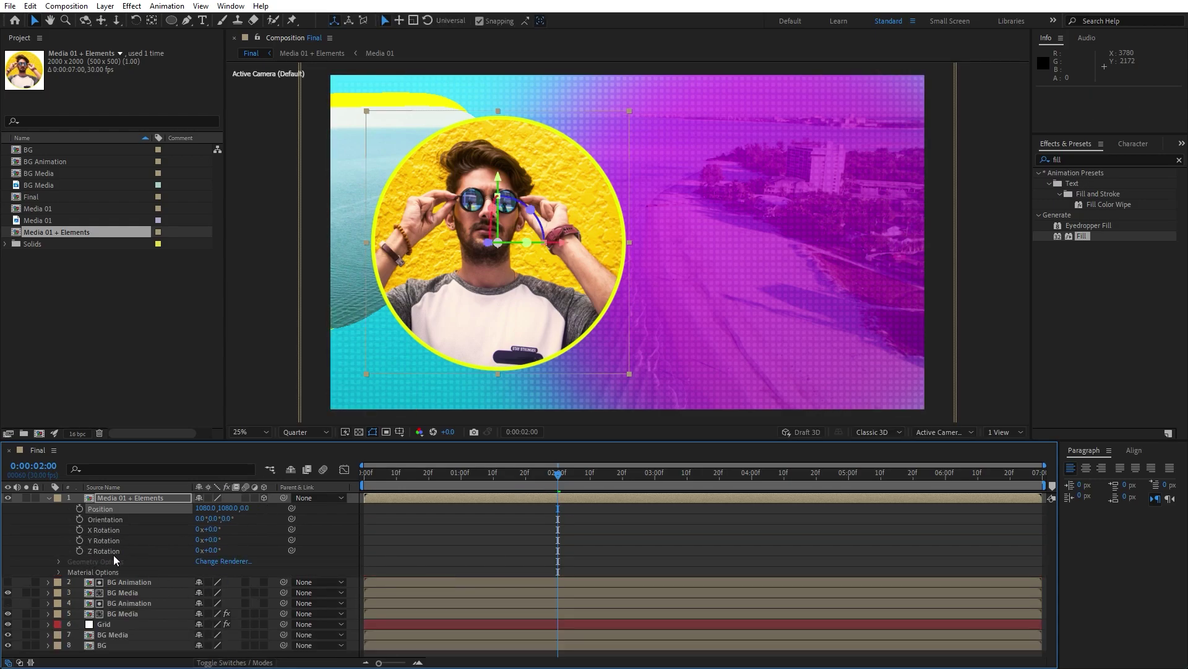
click(80, 509)
click(79, 530)
click(79, 539)
click(80, 550)
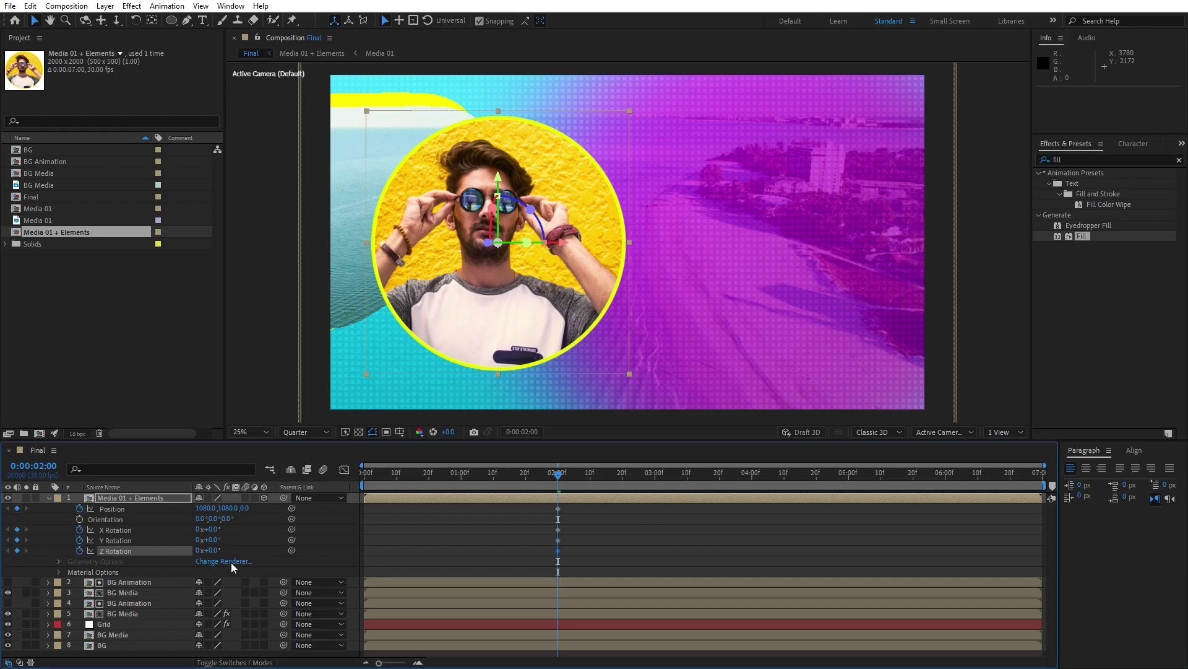
At the start, push the portrait below the frame and give it tilted X, Y, Z rotations.
drag(557, 482, 365, 483)
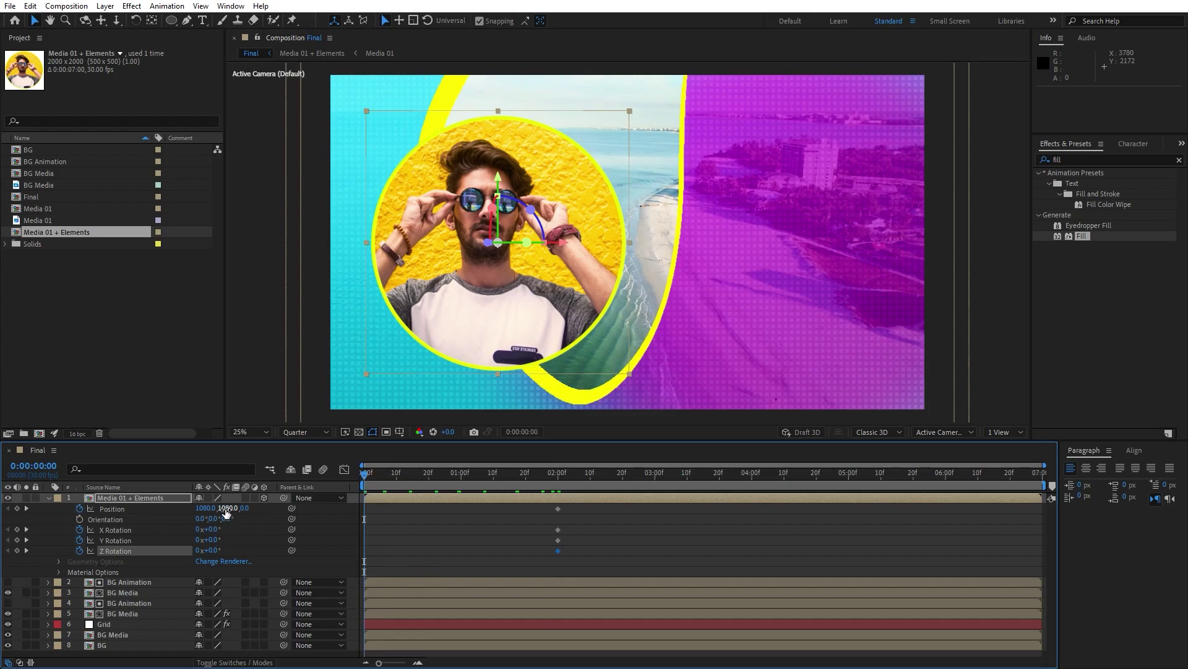
drag(226, 511, 332, 528)
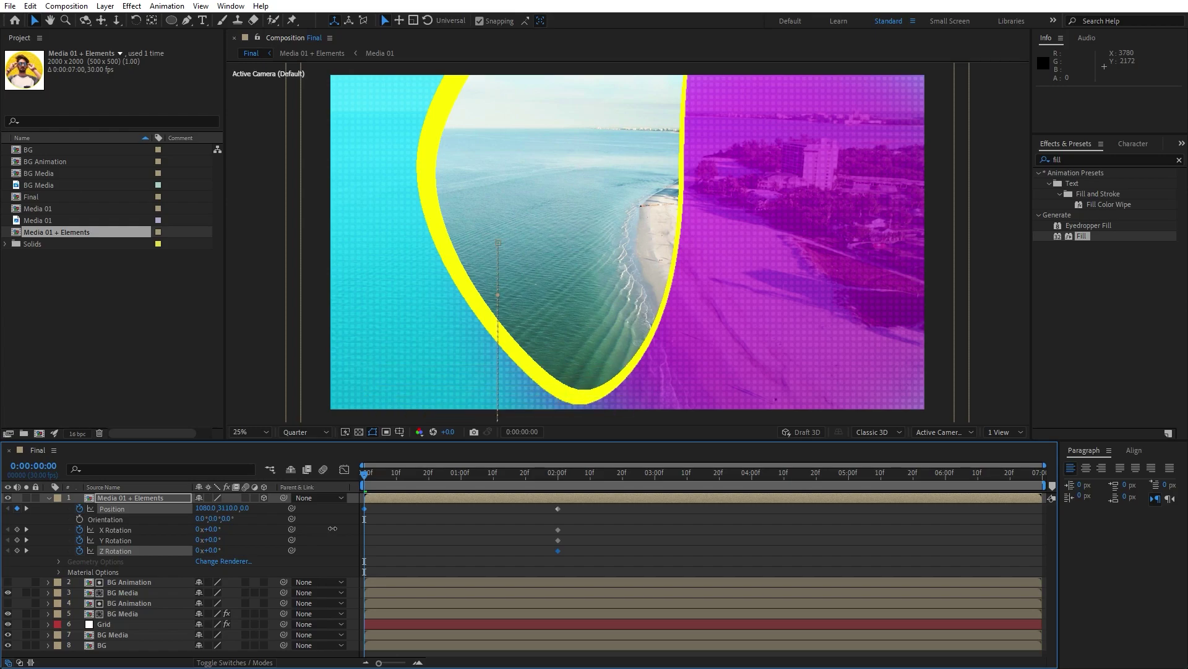
click(333, 528)
click(221, 528)
text(-60)
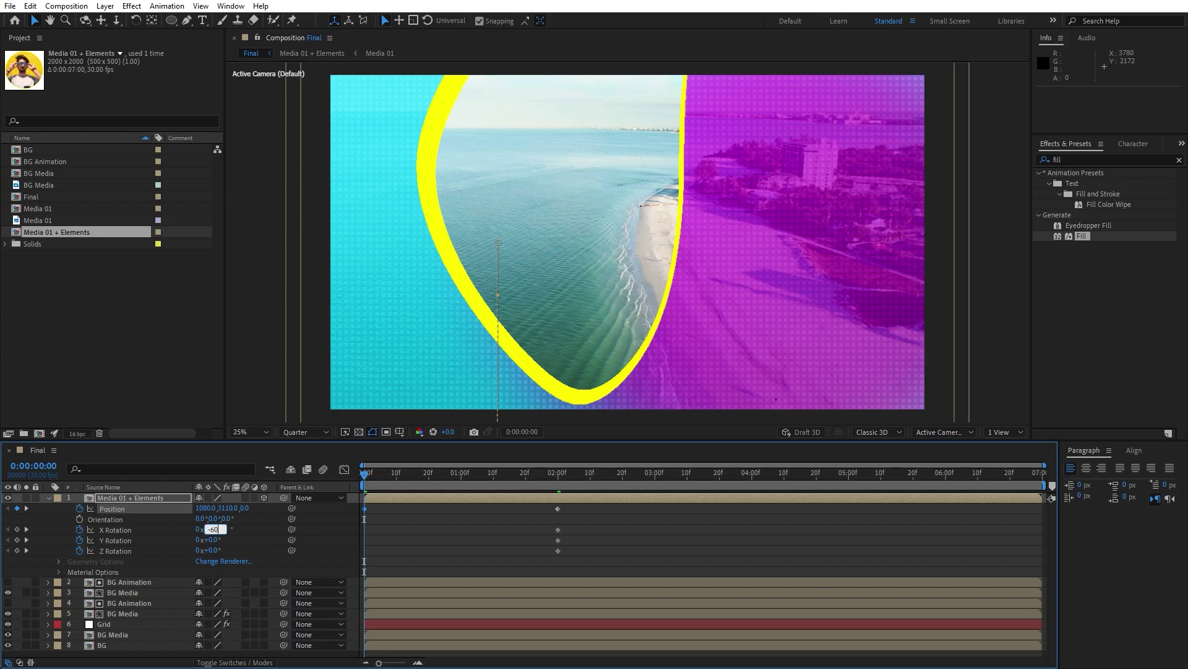
key(Tab)
text(10)
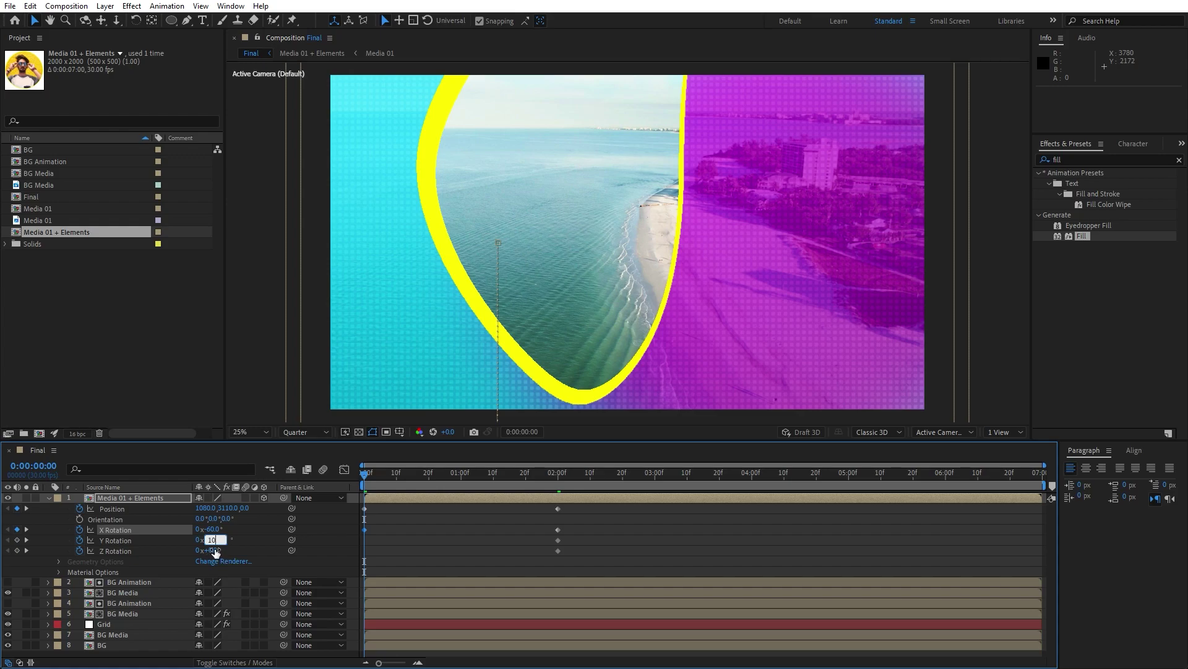
key(Tab)
text(-)
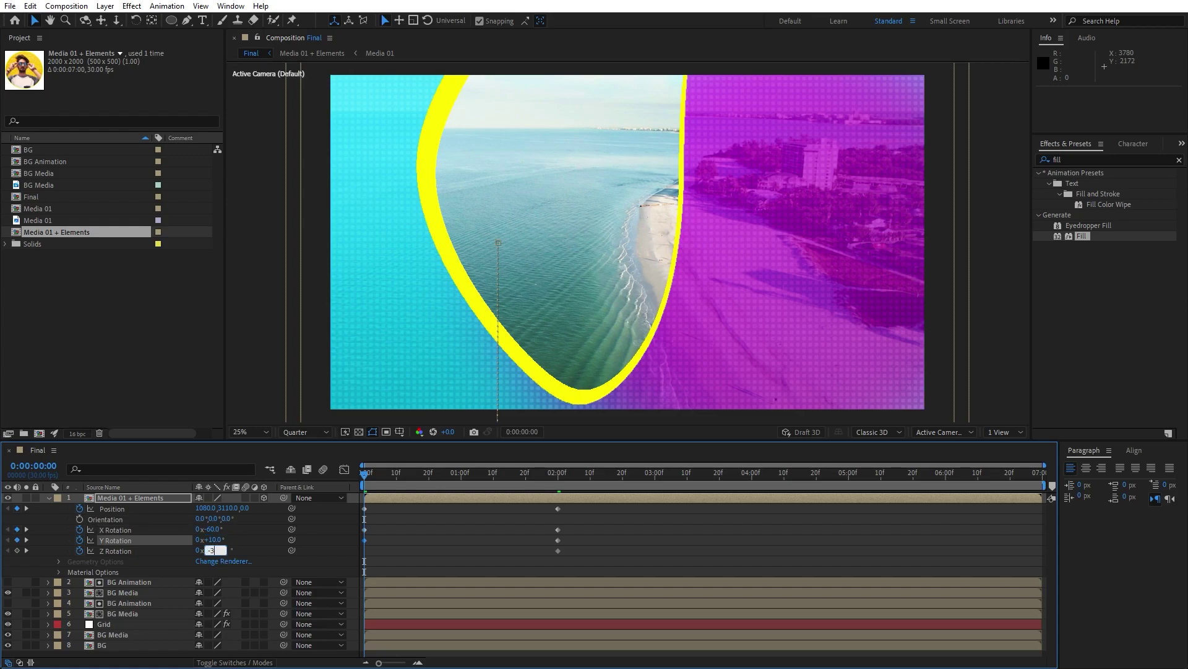
click(171, 337)
Preview the portrait's entrance and Easy Ease its keyframes.
key(space)
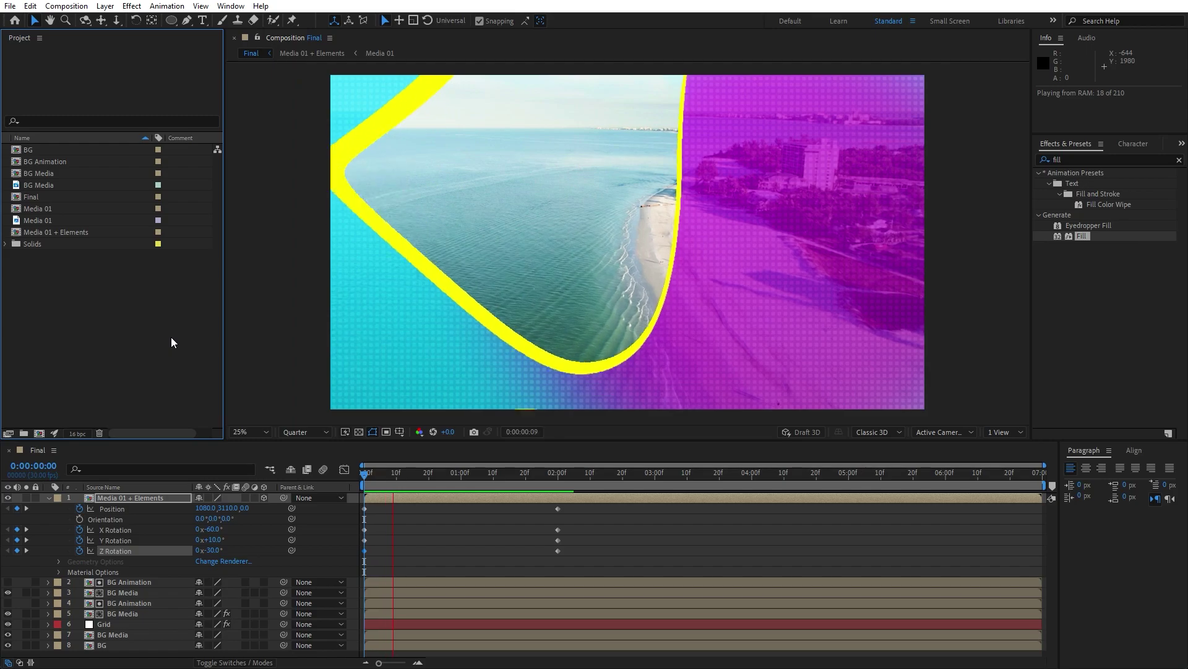
drag(387, 470, 315, 574)
key(F9)
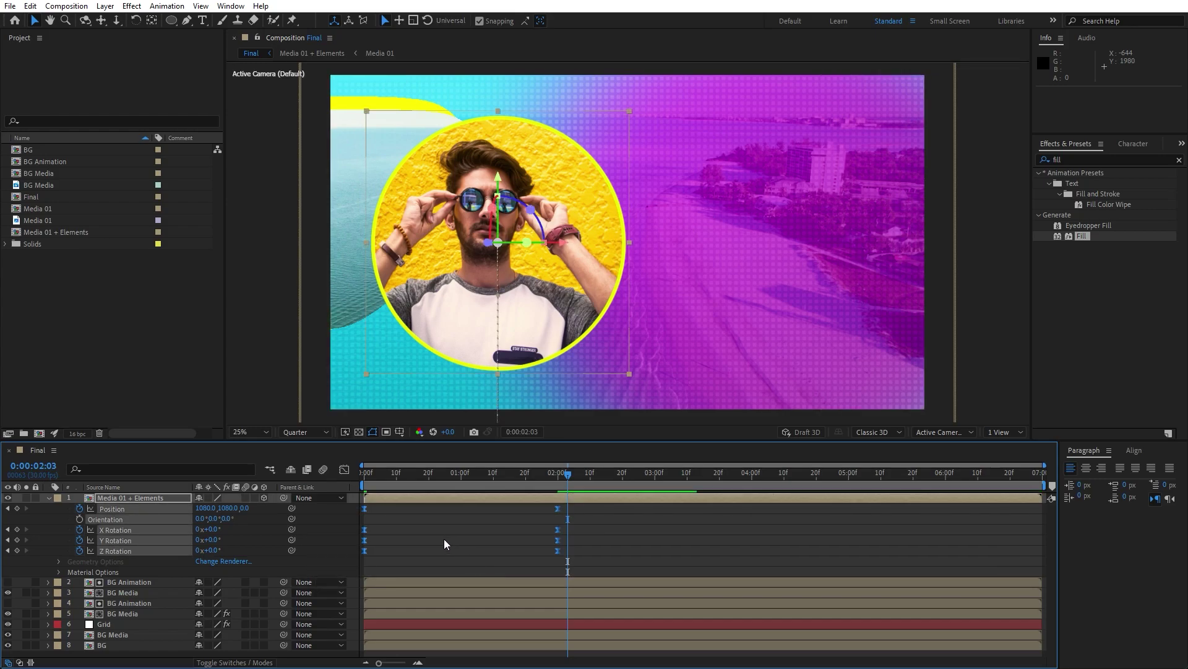
In the Graph Editor, drag the end keyframe's influence handle to lengthen the ease, then preview.
click(344, 470)
drag(620, 551, 437, 624)
right_click(518, 552)
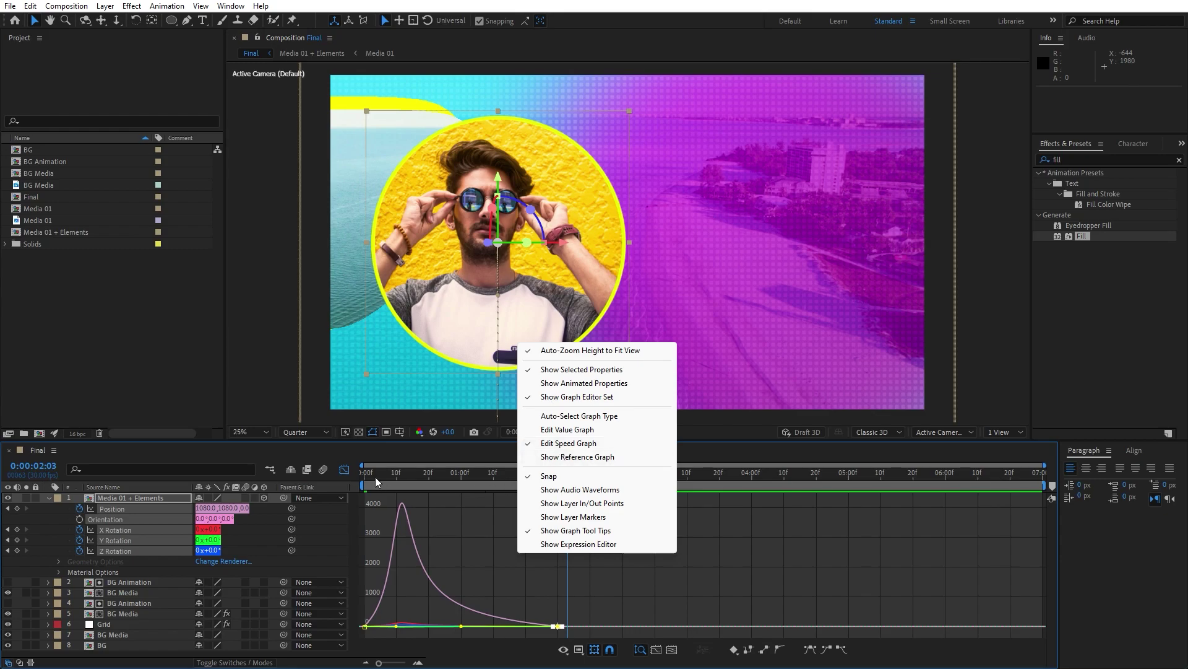
click(347, 472)
click(348, 471)
key(space)
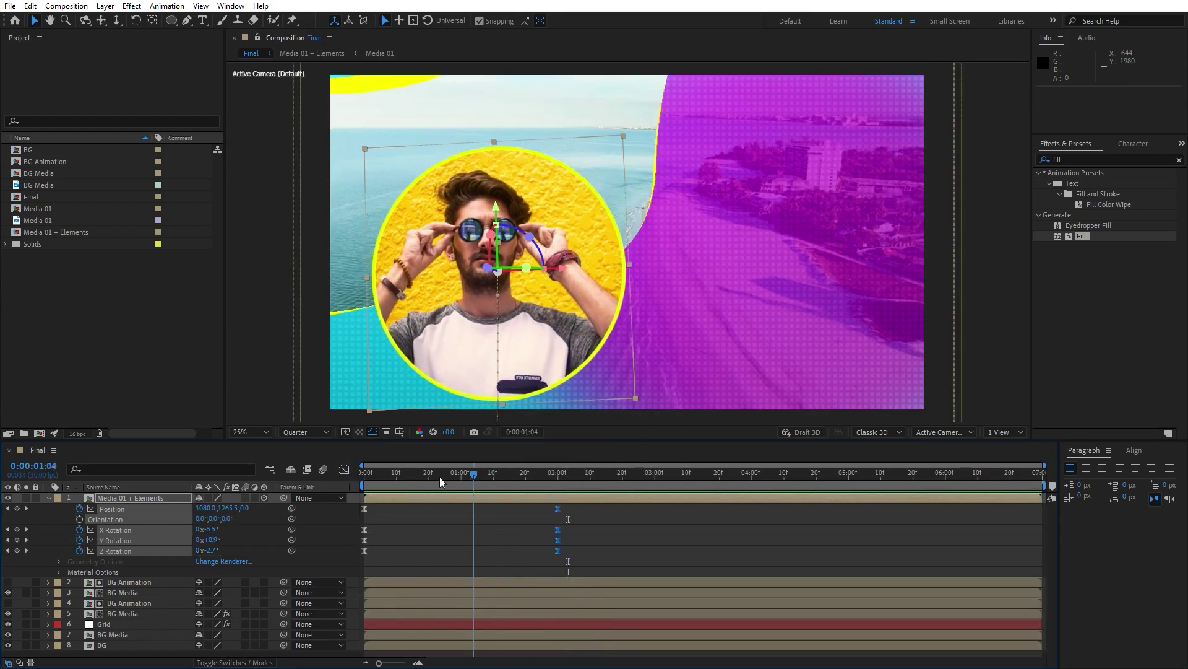
click(120, 498)
click(481, 480)
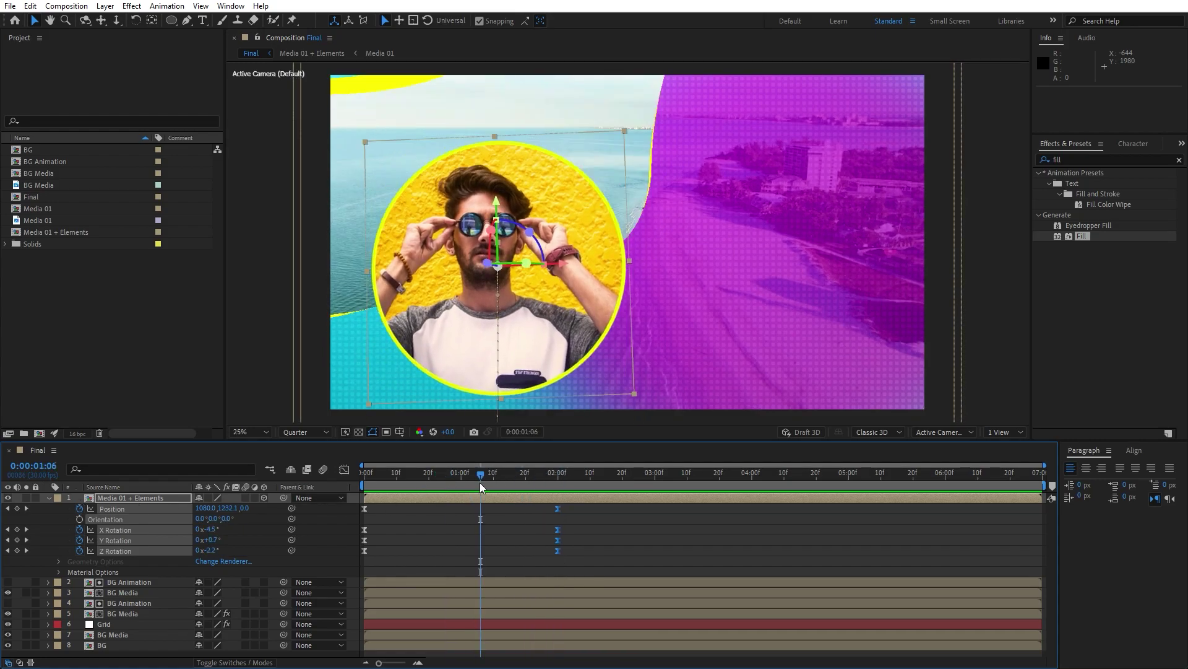
key(k)
click(513, 543)
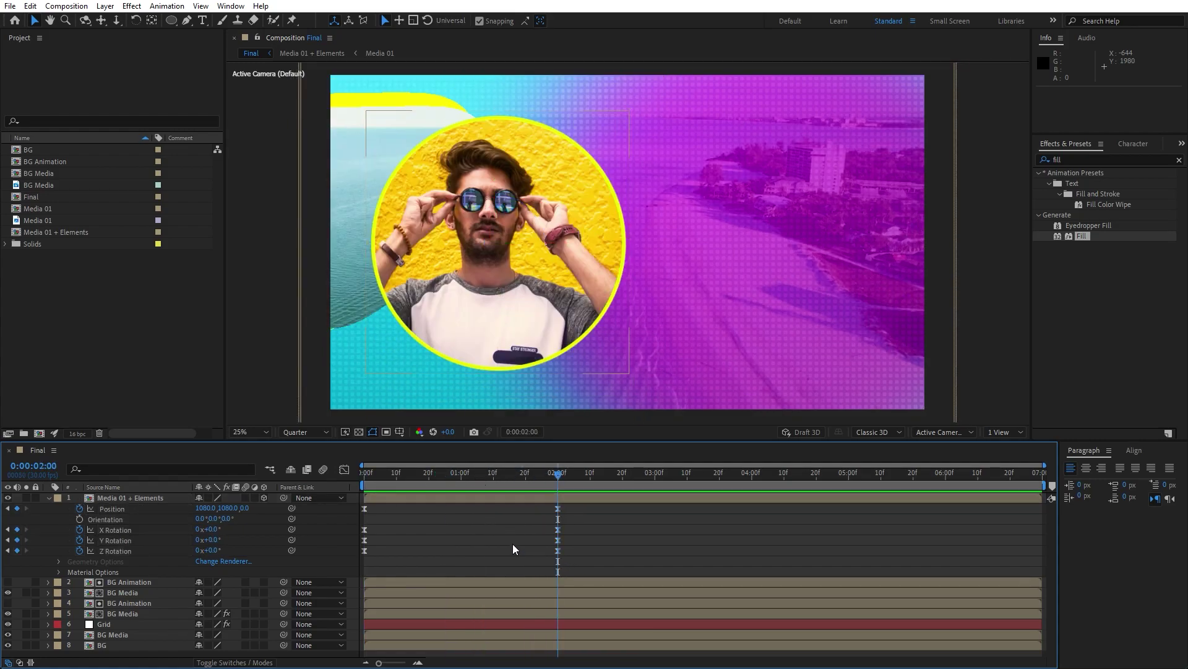
Set the portrait's X Rotation to -6°, Y Rotation to -10°, Z Rotation to -5°.
click(213, 530)
text(-6)
key(Tab)
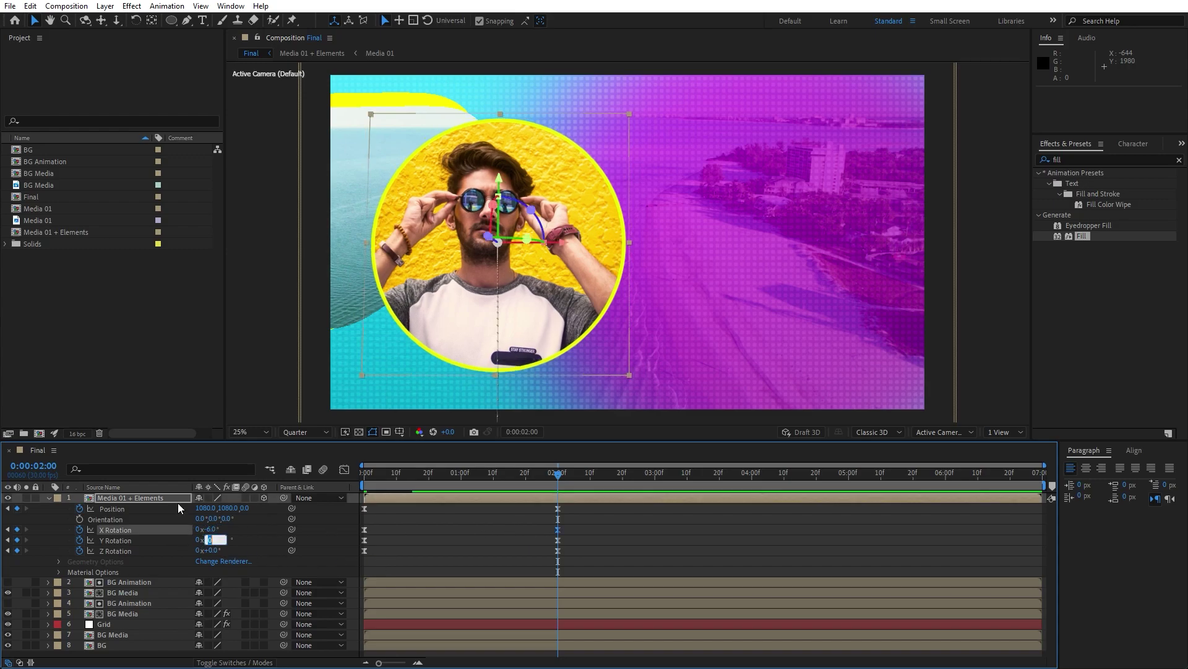
text(-10)
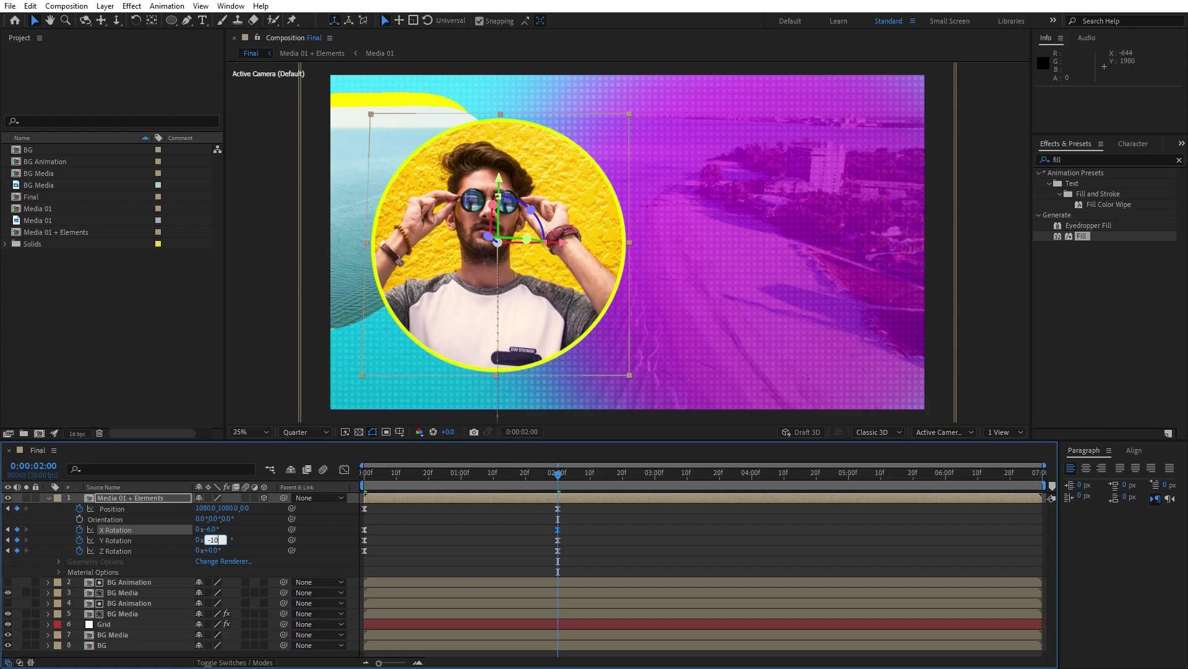
click(217, 549)
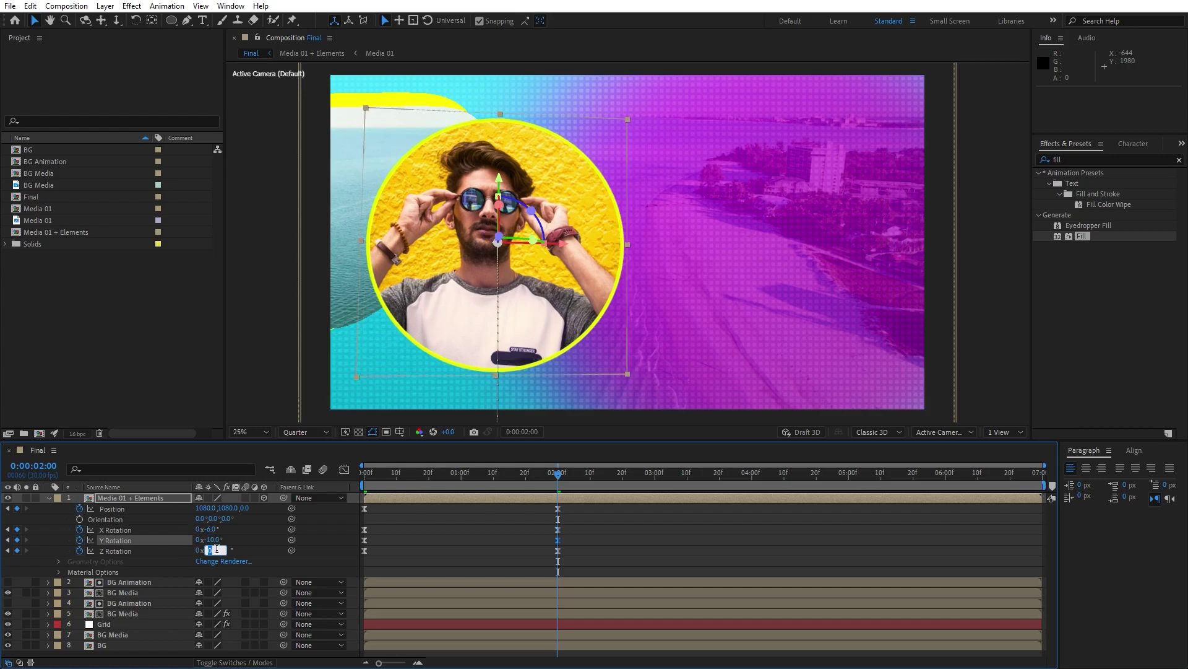
text(-5)
key(Return)
click(48, 497)
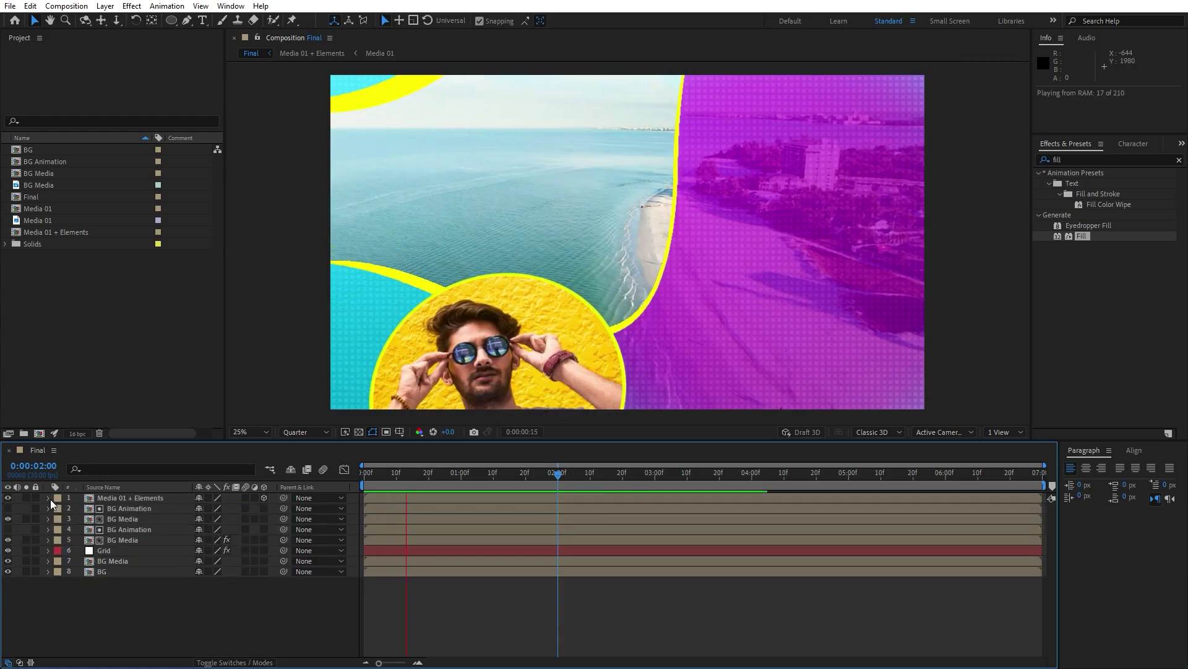
drag(478, 465, 539, 483)
click(134, 500)
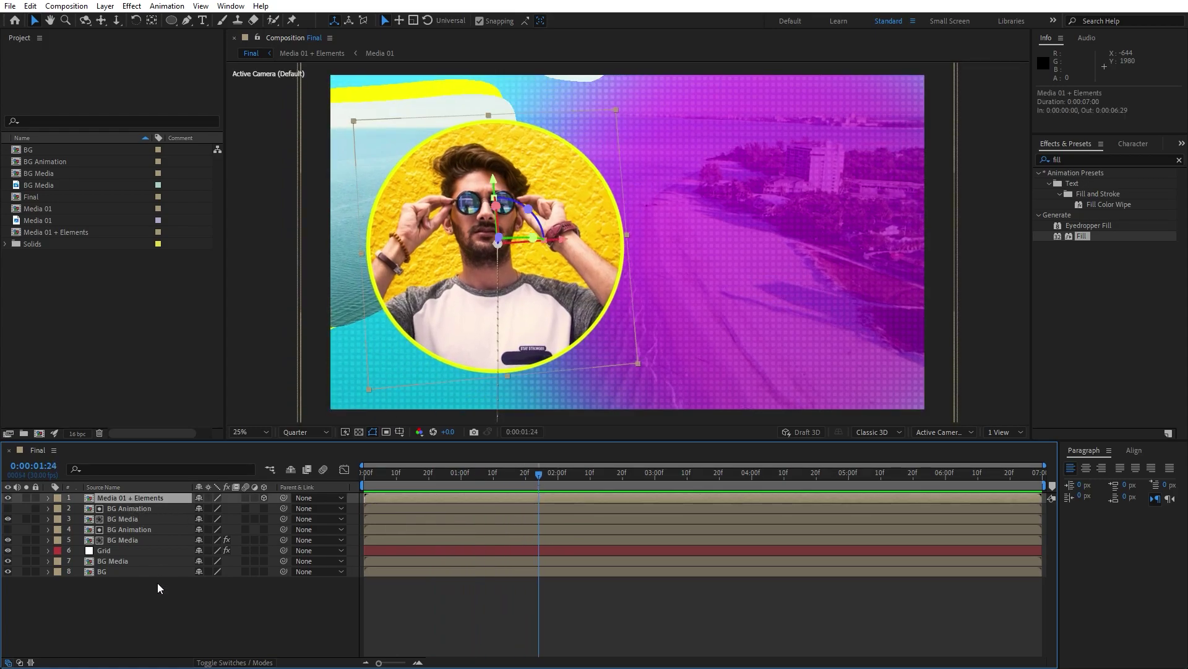
Duplicate the Media 01 + Elements layer and rename the lower copy 'Shadows'.
key(ctrl+d)
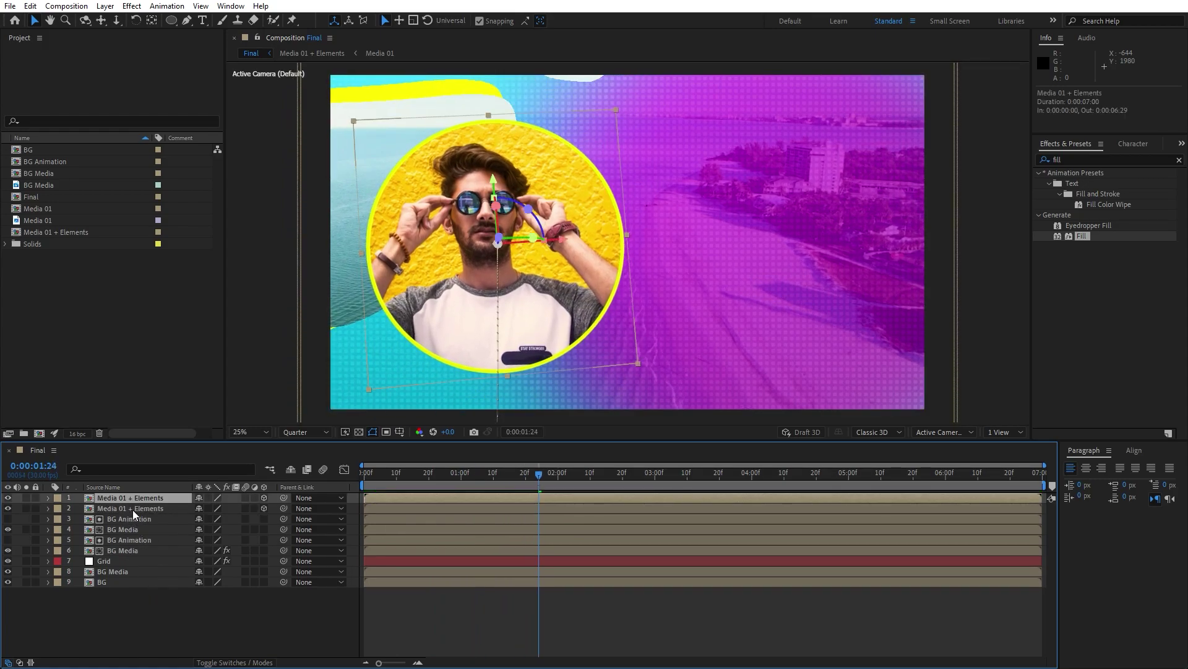
click(133, 509)
key(Return)
text(Sha)
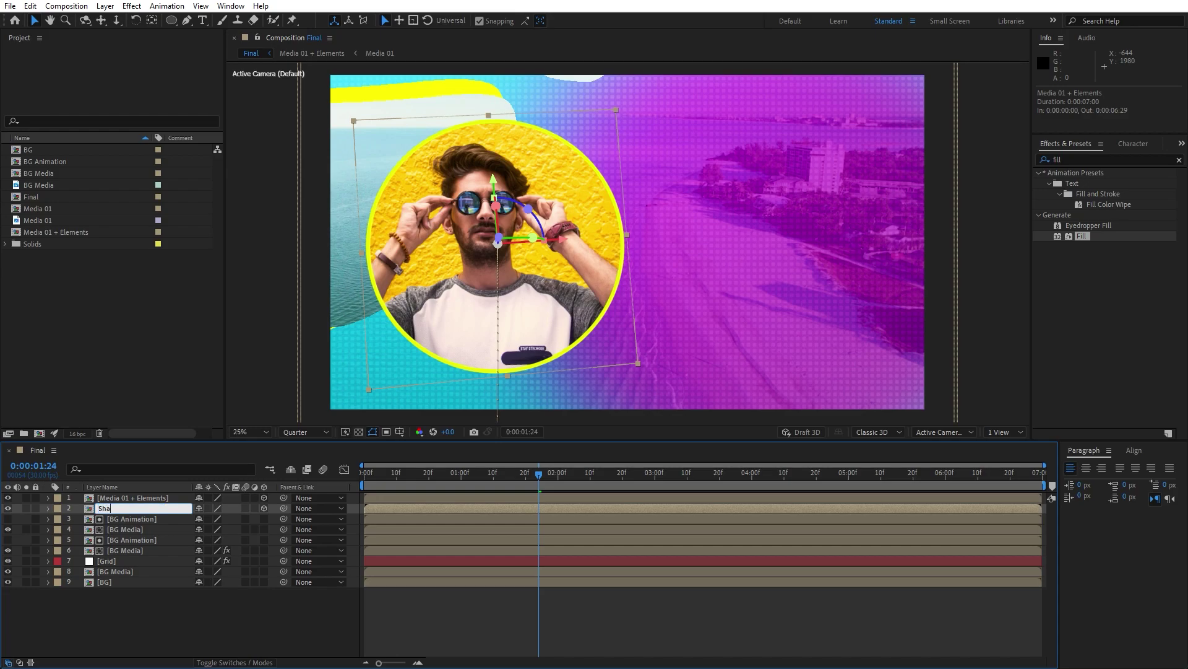
text(dows)
click(229, 587)
click(121, 510)
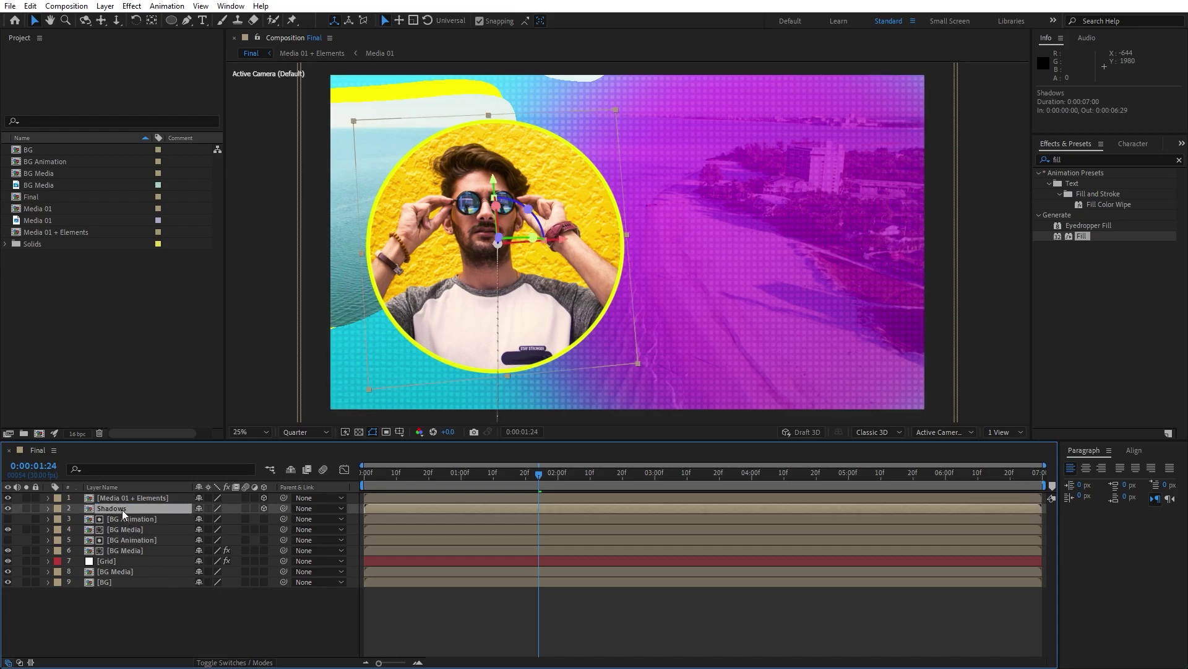
Apply a black Fill effect to the Shadows layer.
click(1081, 159)
drag(1081, 238, 118, 508)
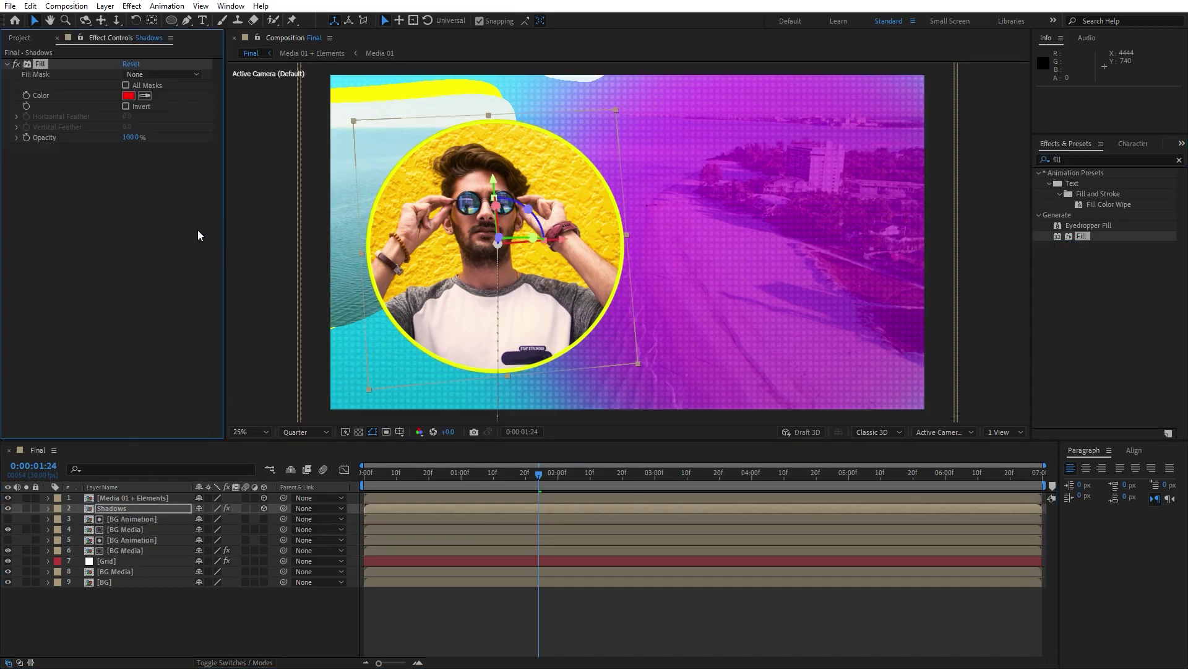
click(128, 95)
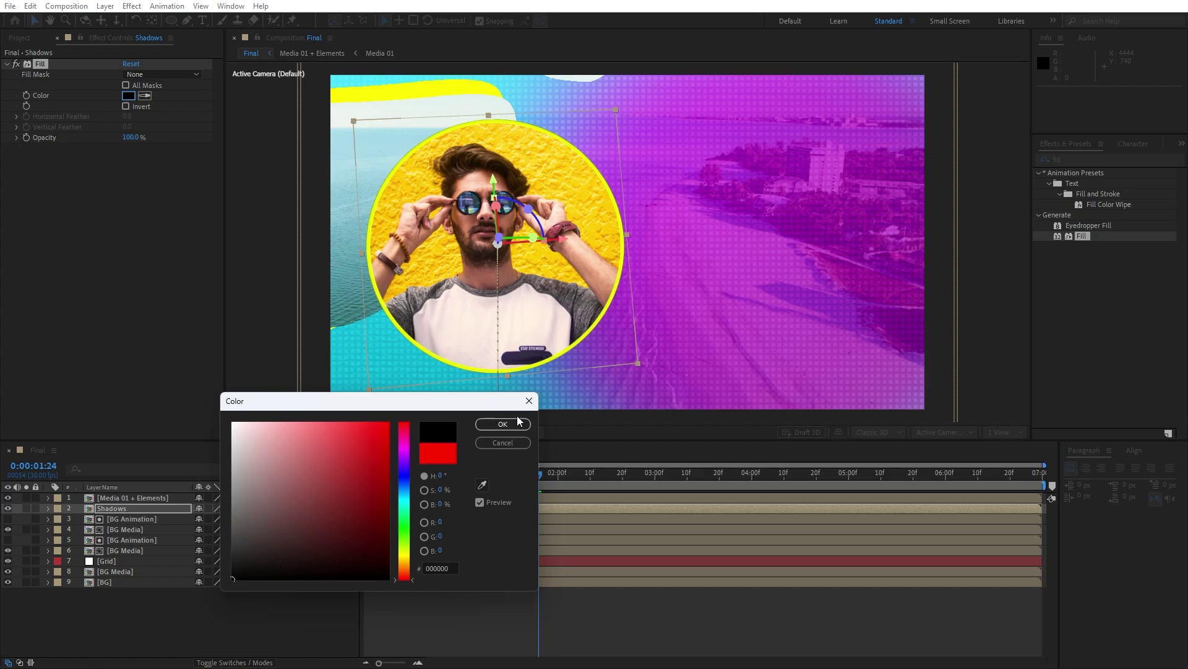
click(518, 419)
Add Gaussian Blur to the Shadows layer with Blurriness 300.
click(1080, 159)
text(gauss)
drag(1100, 183, 146, 255)
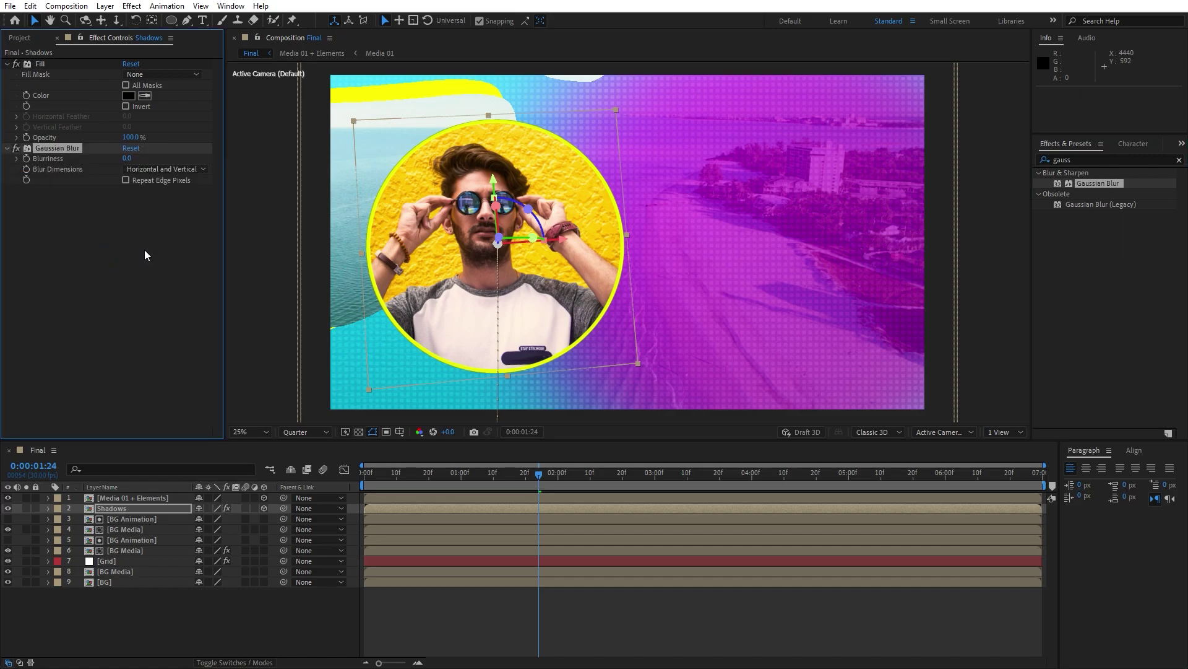
click(125, 158)
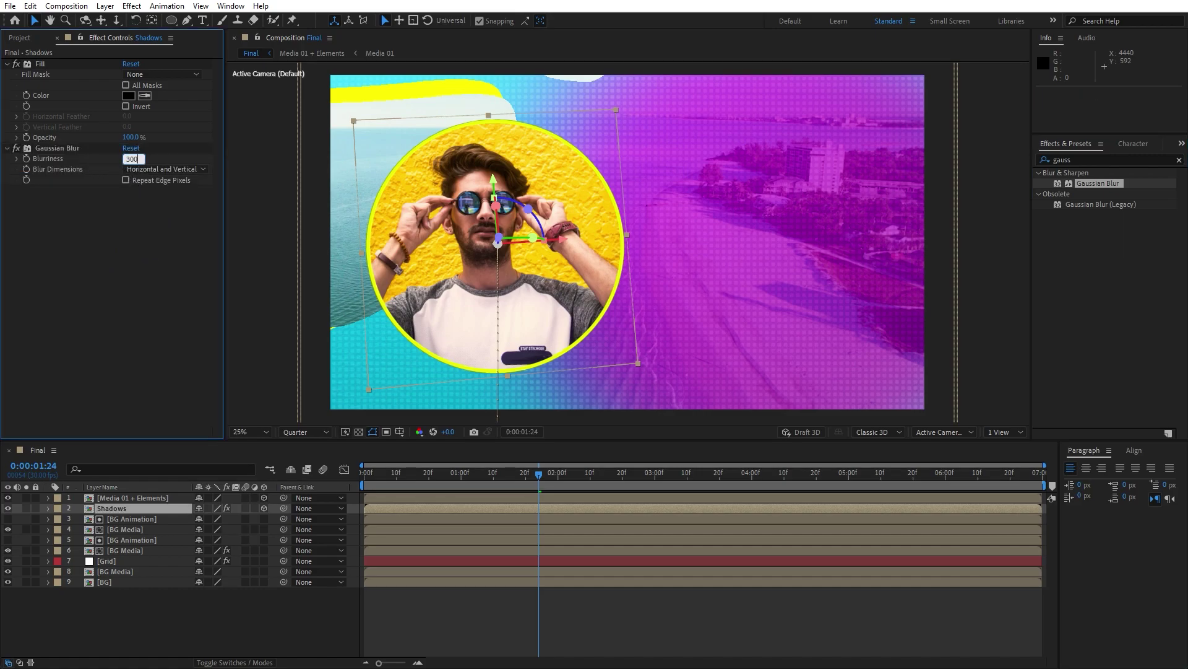
click(142, 638)
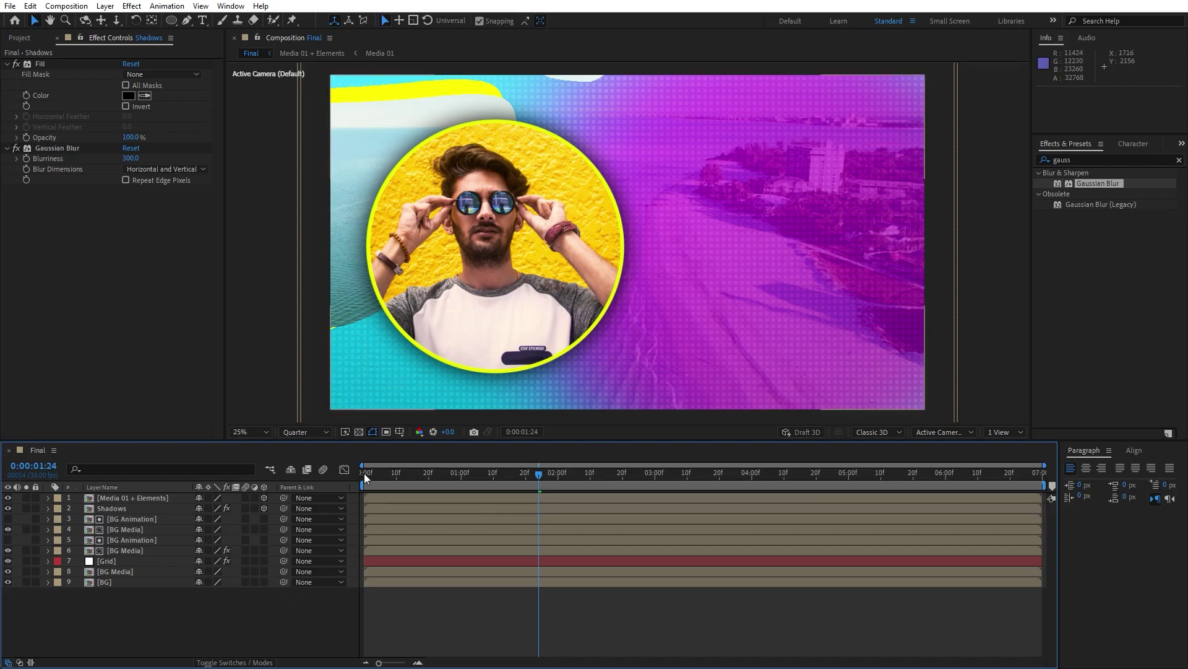
key(space)
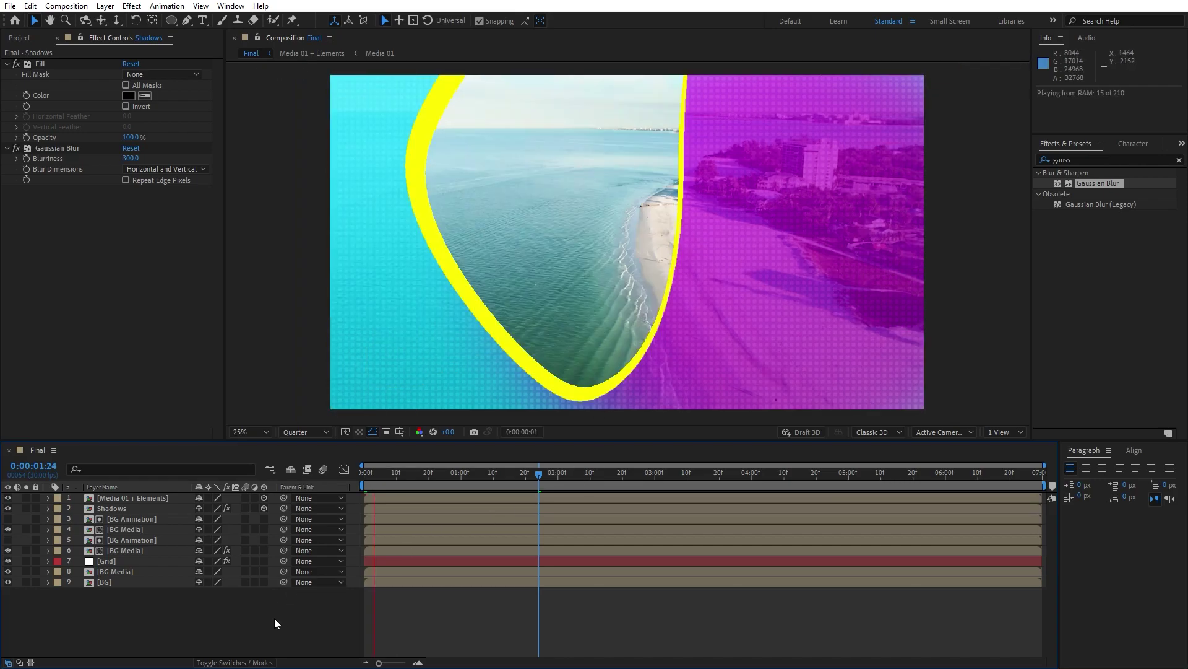
drag(544, 475, 741, 473)
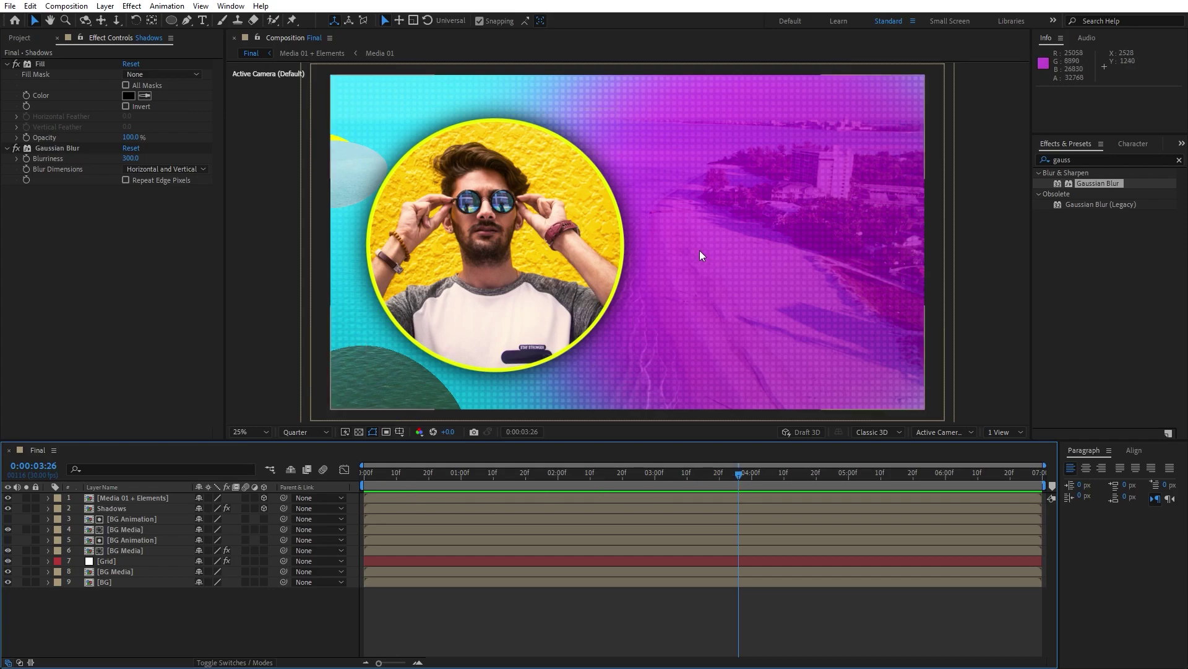
Type a 'Summer Slideshow' title right of the portrait and nudge it into place.
click(201, 21)
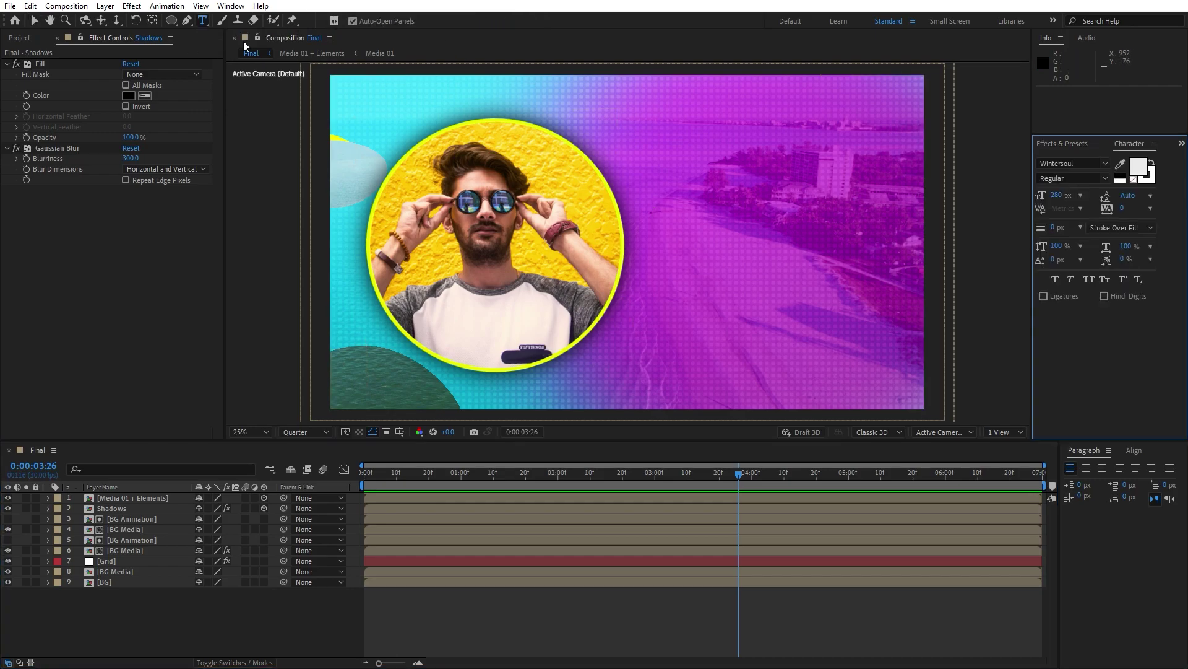
click(690, 209)
text(Su)
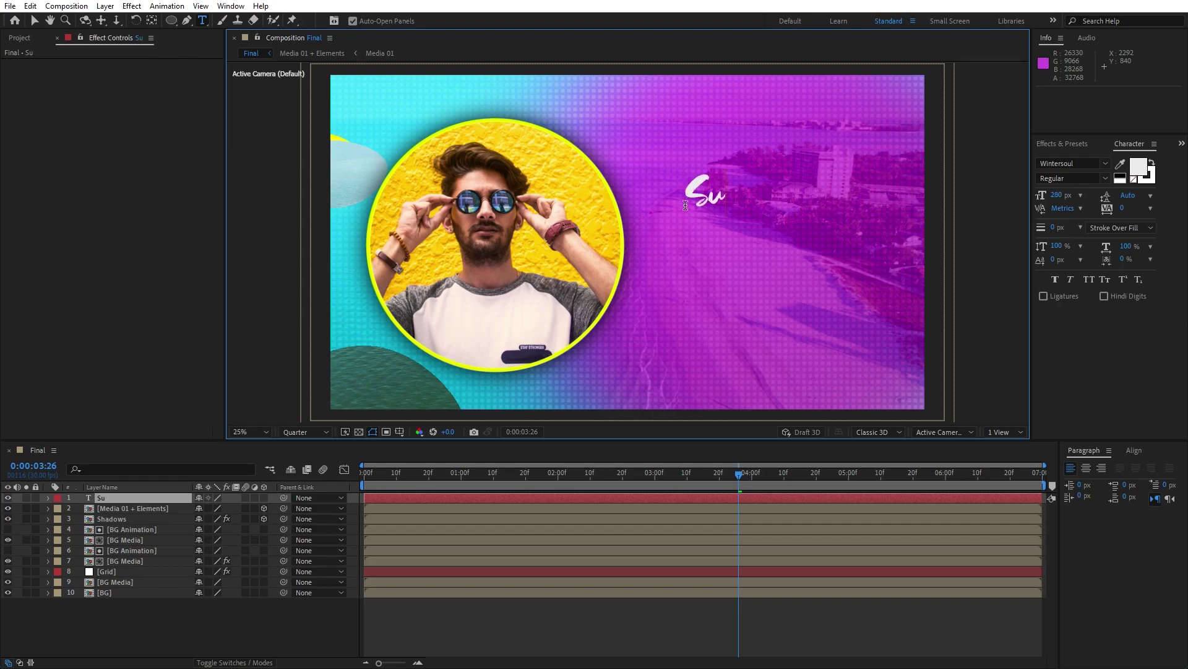
text(mmer Slideshow)
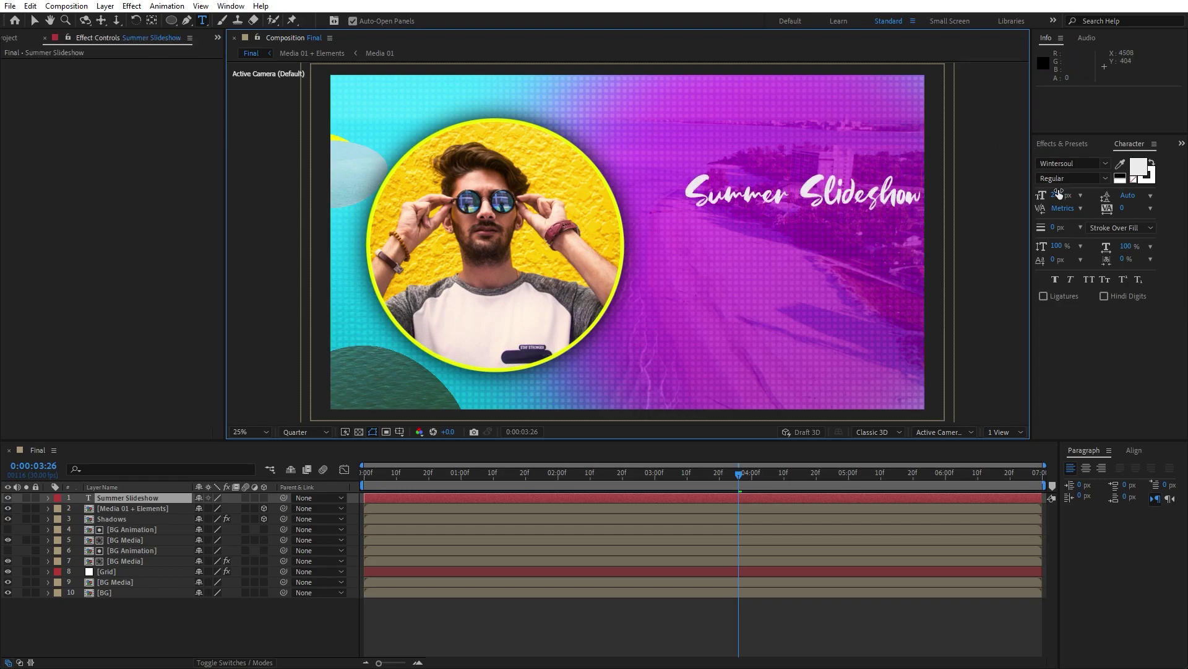
click(116, 500)
key(shift+Left)
key(shift+Left)
key(shift+Left)
key(shift+Left)
key(shift+Left)
key(shift+Left)
key(shift+Left)
key(shift+Left)
key(shift+Left)
key(shift+Left)
key(shift+Left)
key(shift+Left)
key(shift+Left)
key(shift+Left)
key(shift+Left)
key(shift+Left)
key(shift+Left)
key(shift+Left)
key(shift+Left)
key(shift+Down)
key(shift+Down)
key(shift+Down)
key(shift+Down)
key(shift+Down)
key(shift+Down)
key(shift+Down)
key(shift+Down)
key(shift+Left)
key(shift+Left)
key(shift+Left)
key(shift+Left)
key(shift+Left)
key(Right)
key(Right)
key(Right)
key(Right)
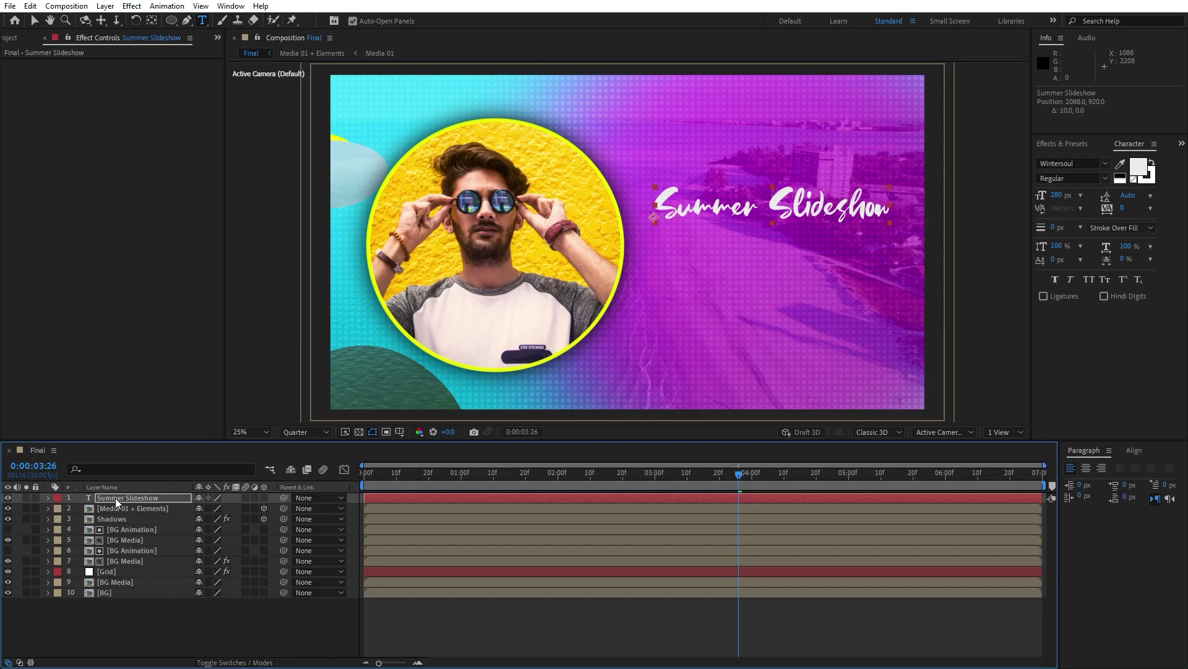
Draw a paragraph text box below the title and paste the Lorem ipsum text.
click(95, 615)
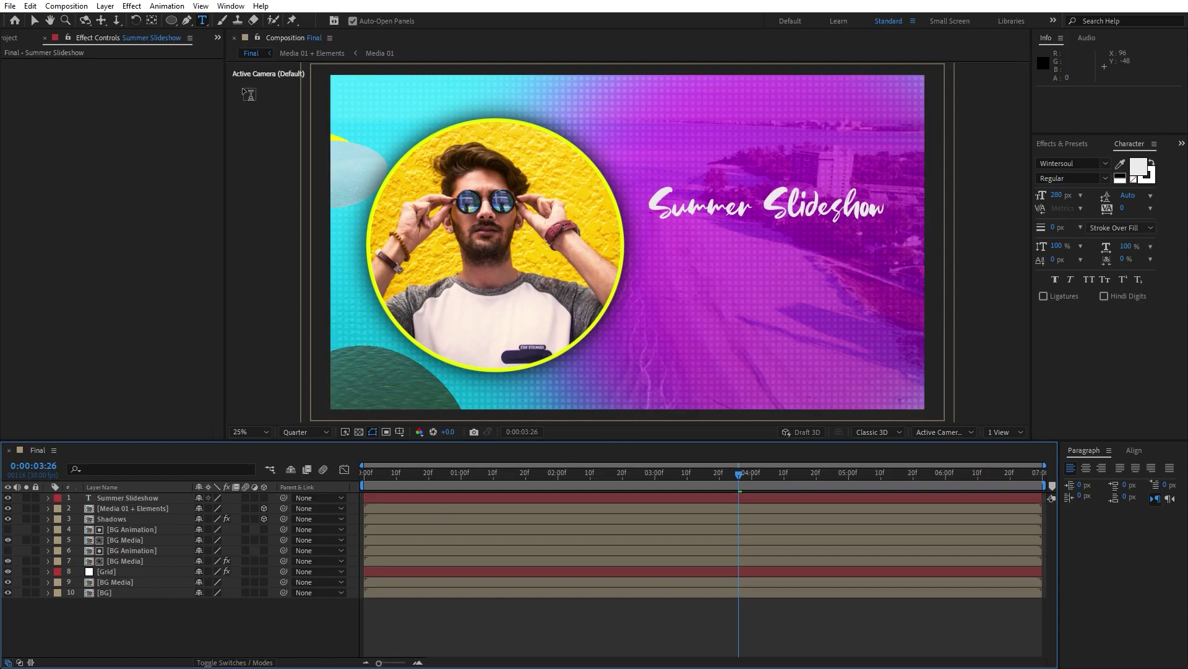
drag(656, 236, 880, 333)
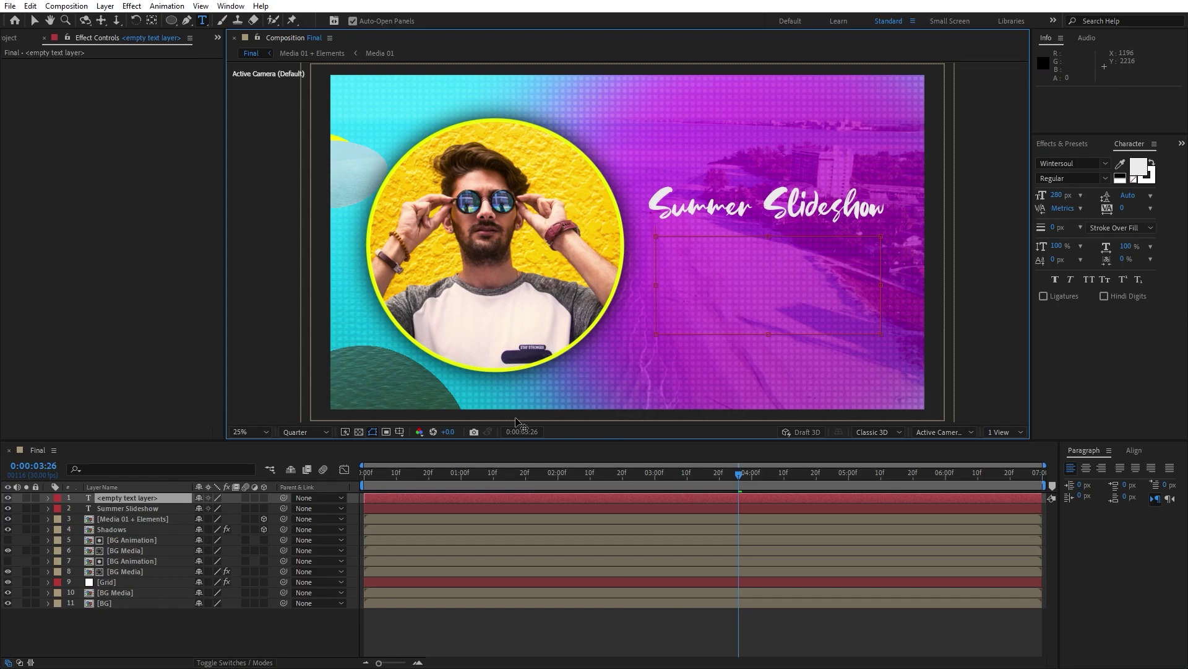
text(Lorem ipsum dolor sit amet, consectetur adipiscing elit, sed do eiusmod tempor incididunt ut labore et dolore magna aliqua. Ut enim ad minim veniam, quis nostrud exercitation ullamco laboris nisi ut aliquip ex ea commodo consequat. Duis aute irure dolor in reprehenderit in voluptate velit esse cillum dolore eu fugiat nulla pariatur.)
Check the paragraph at 0:00:02:11, then select the Summer Slideshow title layer.
click(384, 480)
click(159, 498)
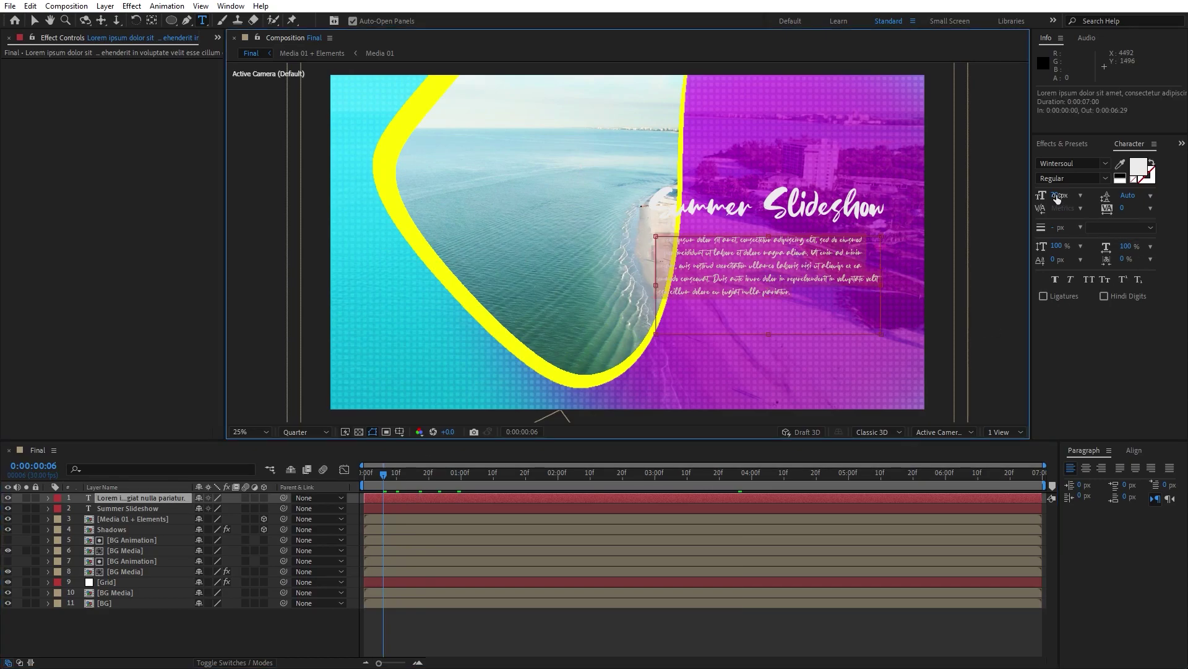
drag(385, 484, 592, 487)
click(118, 606)
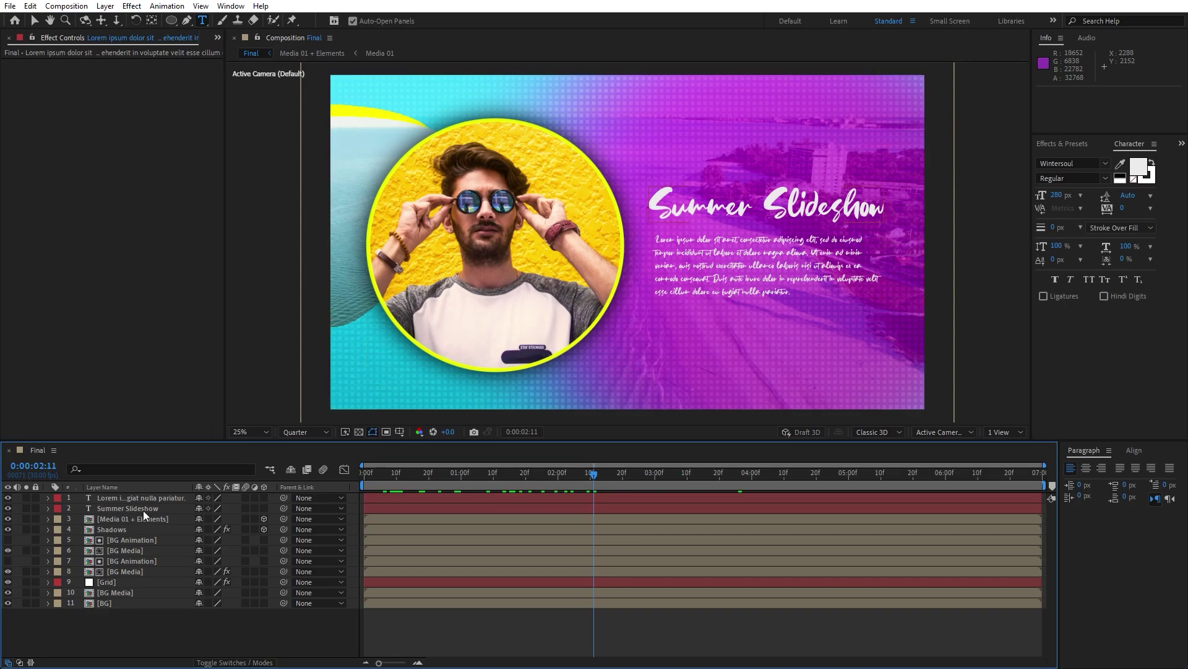
click(135, 510)
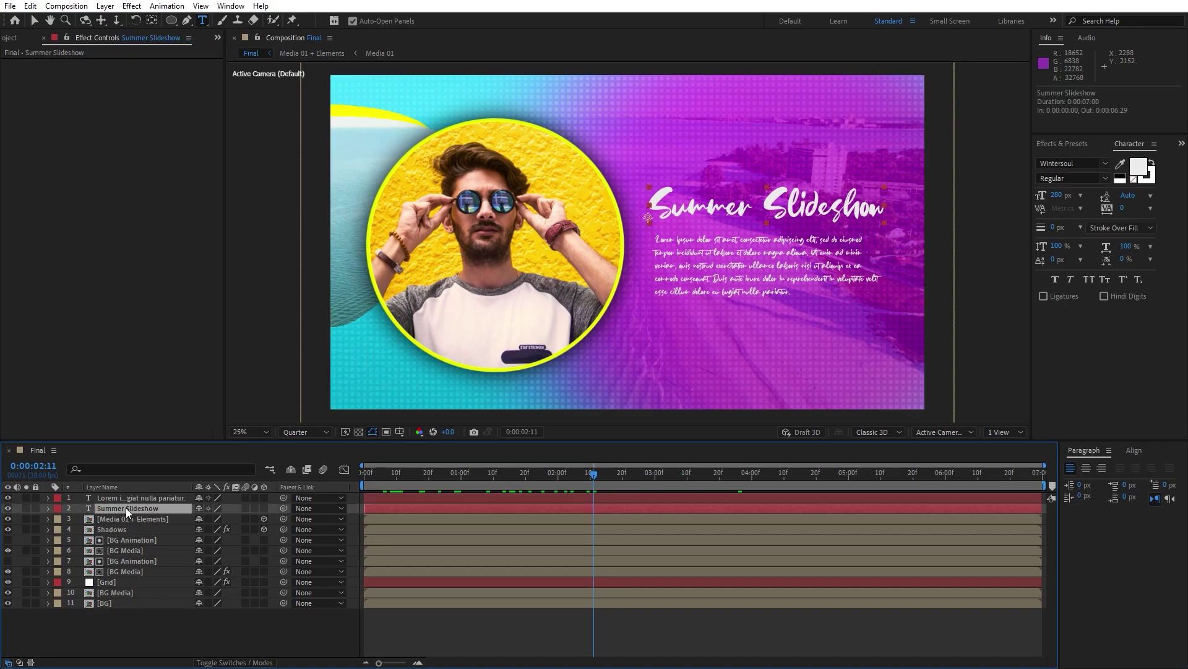
Add a Fill effect colouring the Summer Slideshow title lime yellow-green (C6FF00).
click(1056, 144)
click(1093, 159)
text(fill)
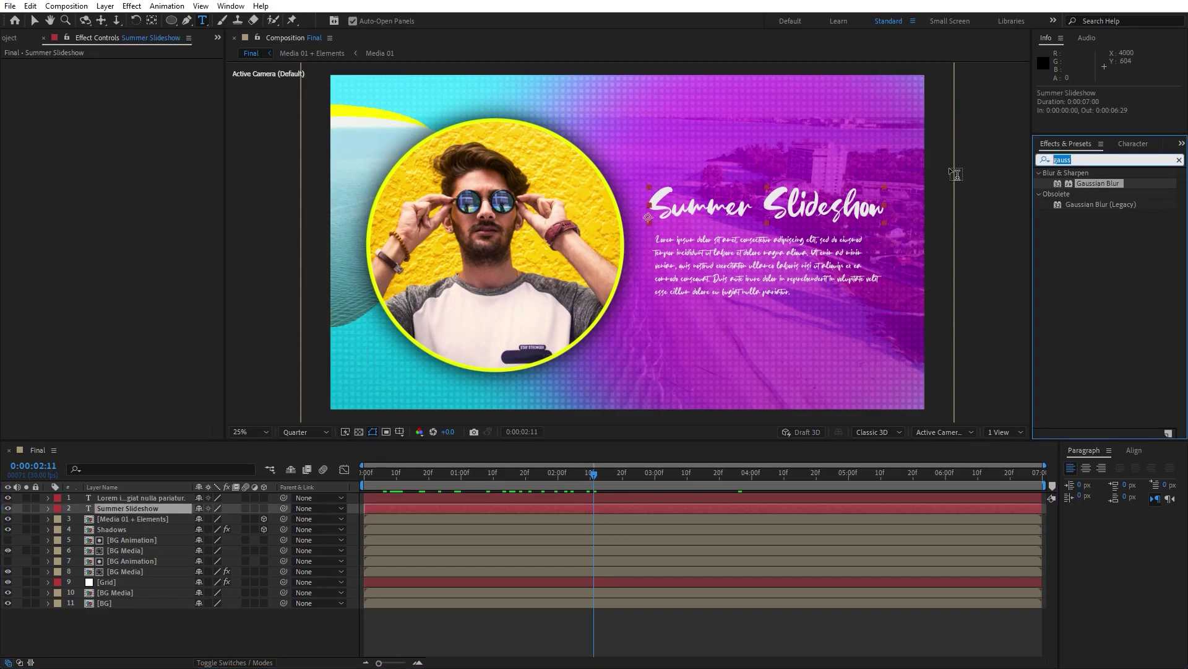
drag(1087, 239, 154, 509)
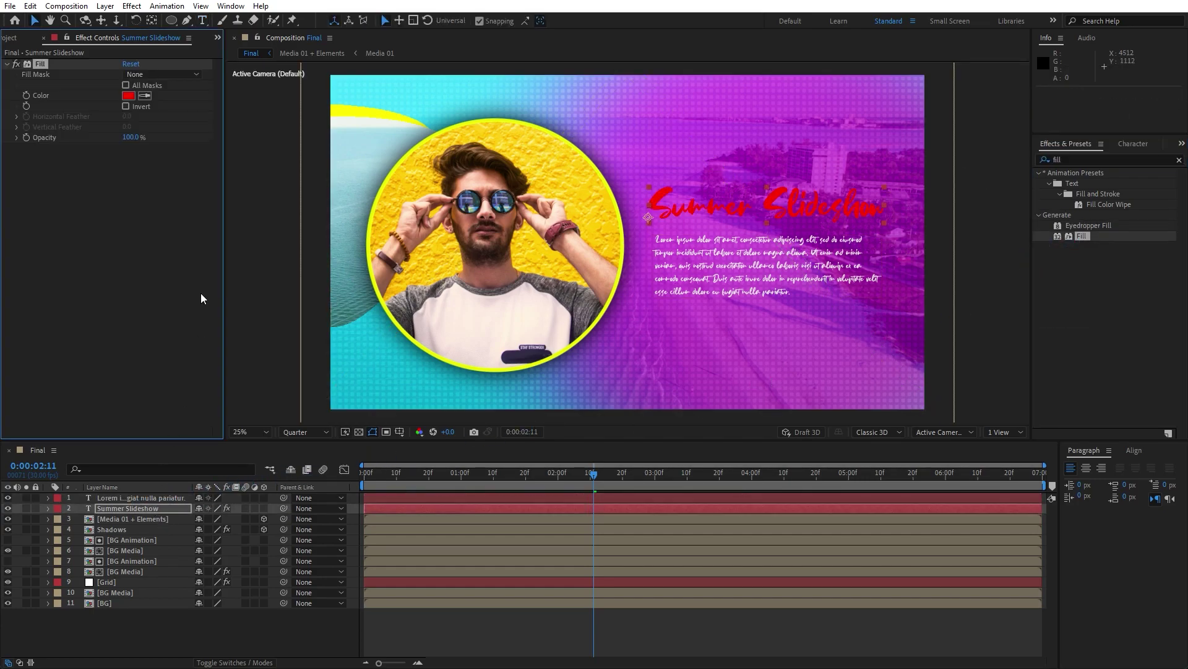
click(130, 98)
drag(407, 540, 406, 547)
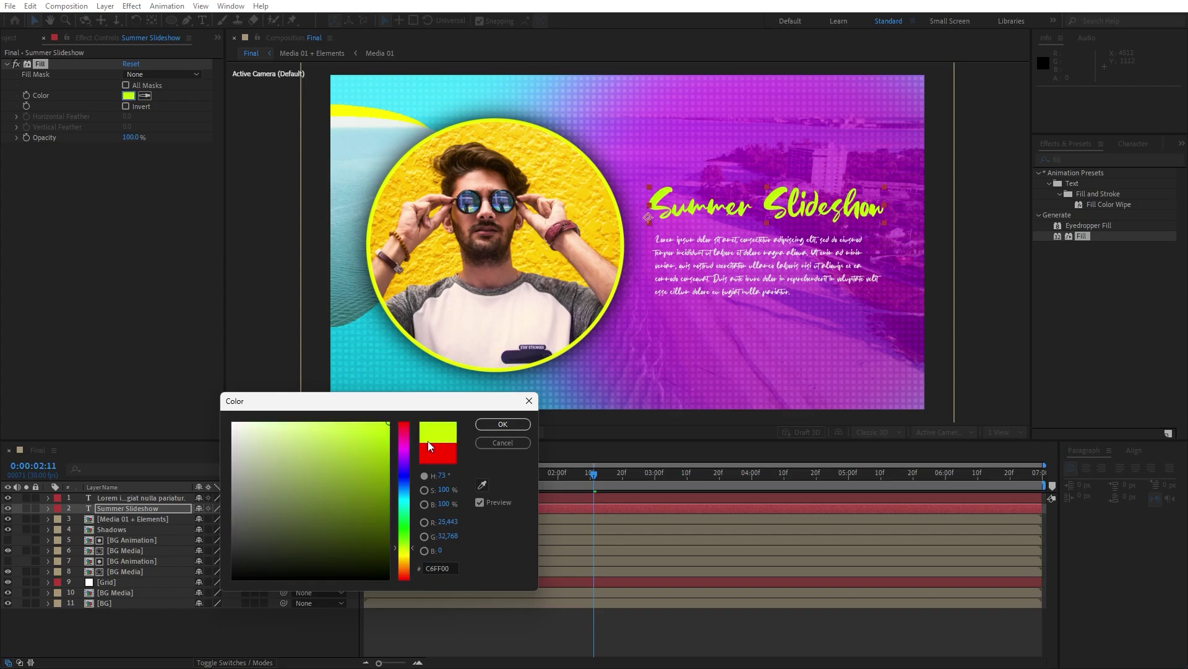
click(502, 425)
key(Home)
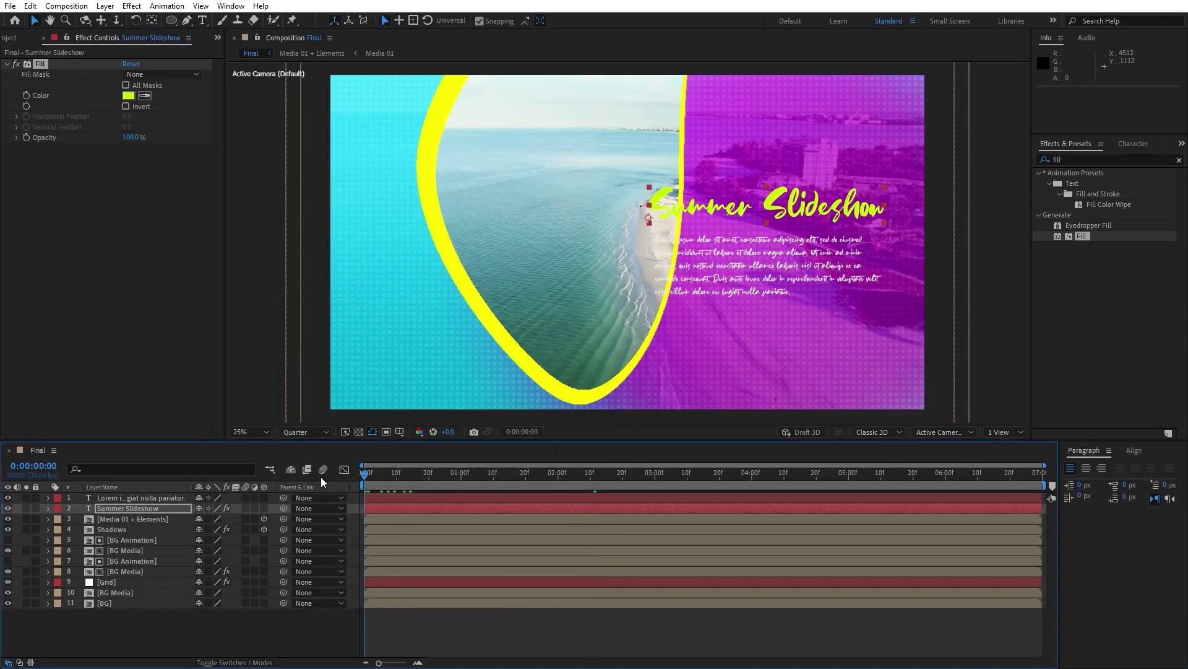
mouse_move(365, 474)
mouse_down()
mouse_move(593, 466)
mouse_move(354, 468)
mouse_move(502, 476)
mouse_move(363, 483)
mouse_up()
click(1083, 158)
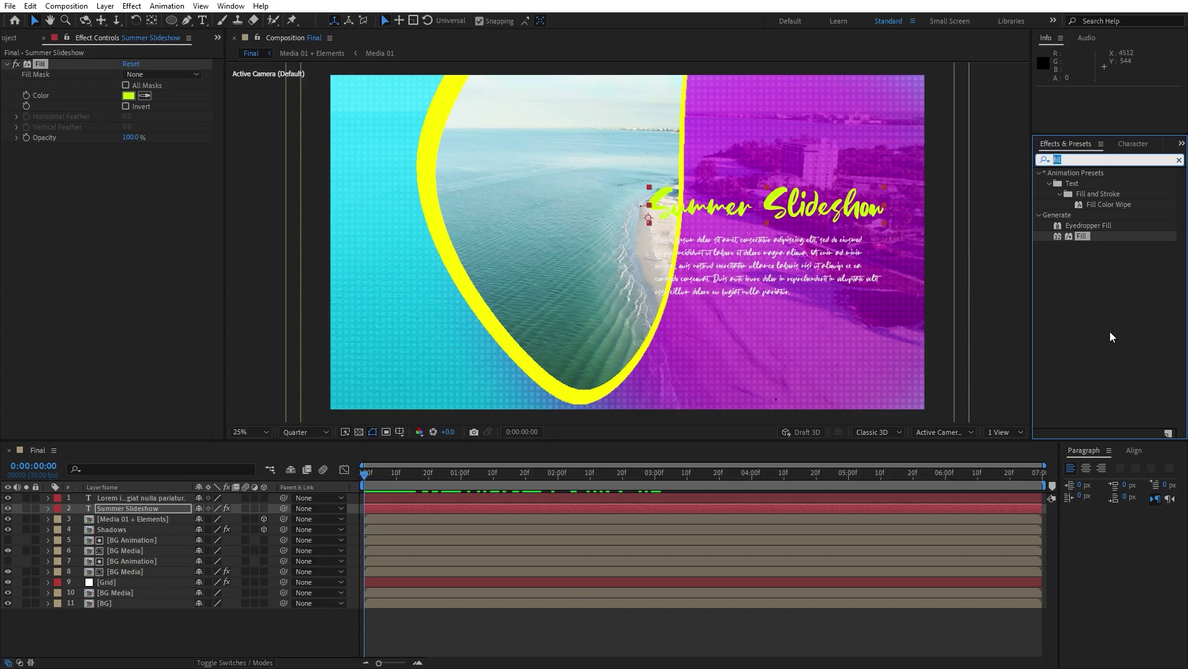
Apply the Stretch In Each Line preset to the title and preview it.
text(stretc)
mouse_move(1133, 205)
mouse_down()
mouse_move(254, 510)
mouse_move(186, 511)
mouse_up()
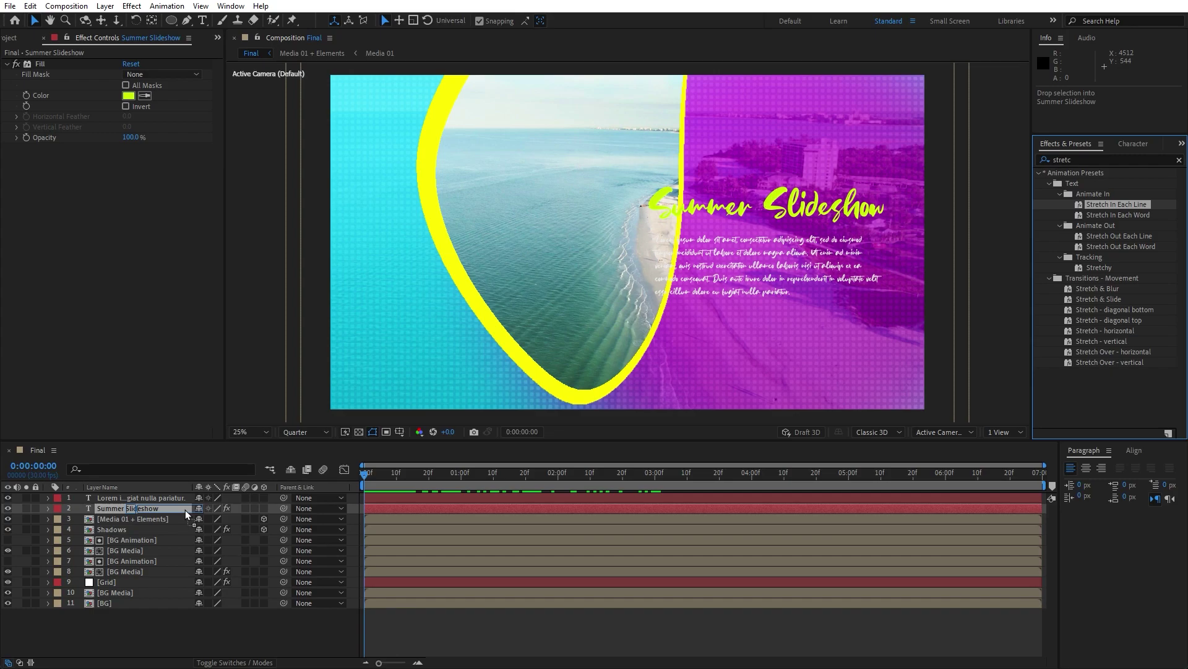
drag(184, 511, 182, 511)
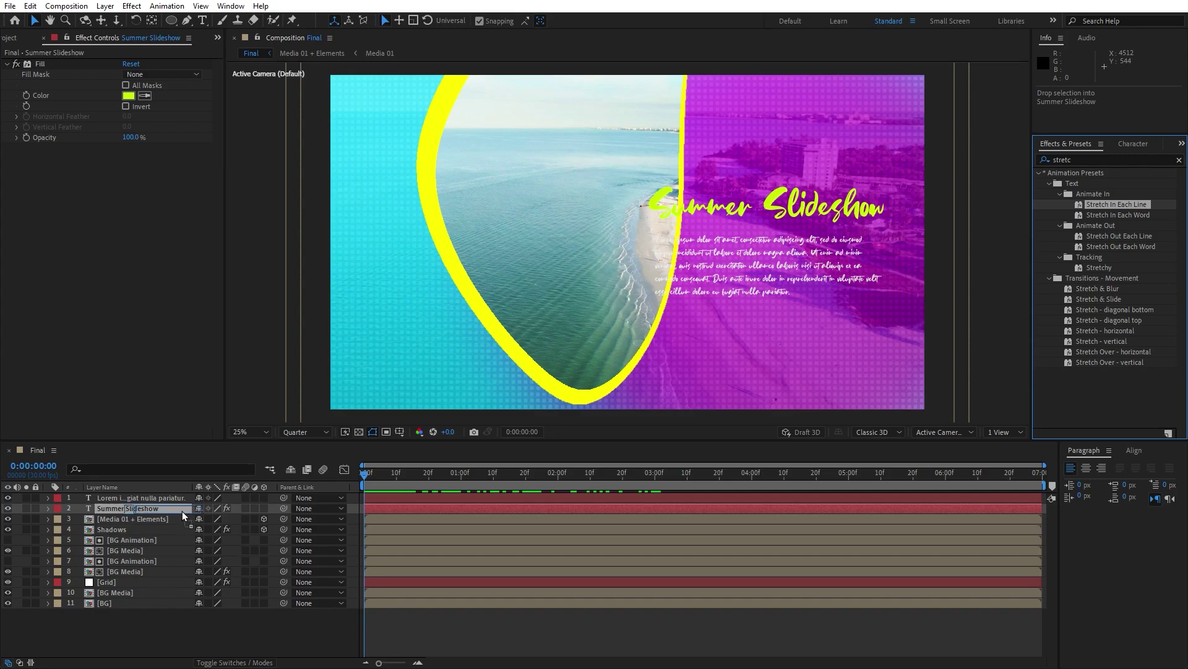
click(368, 474)
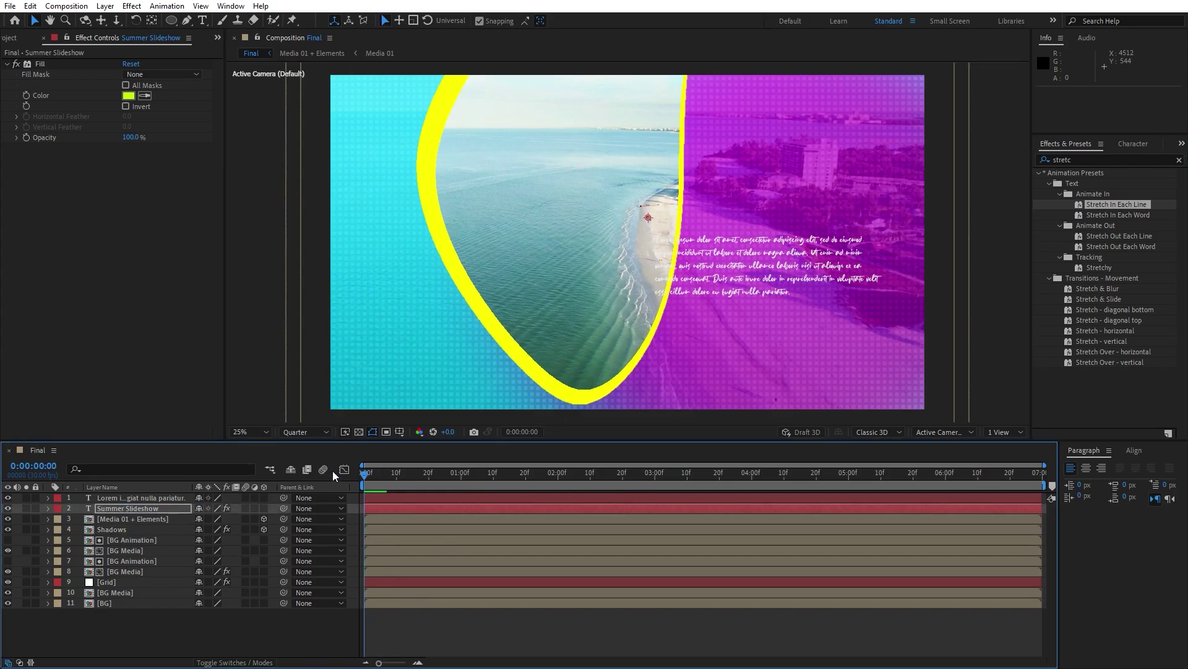
key(space)
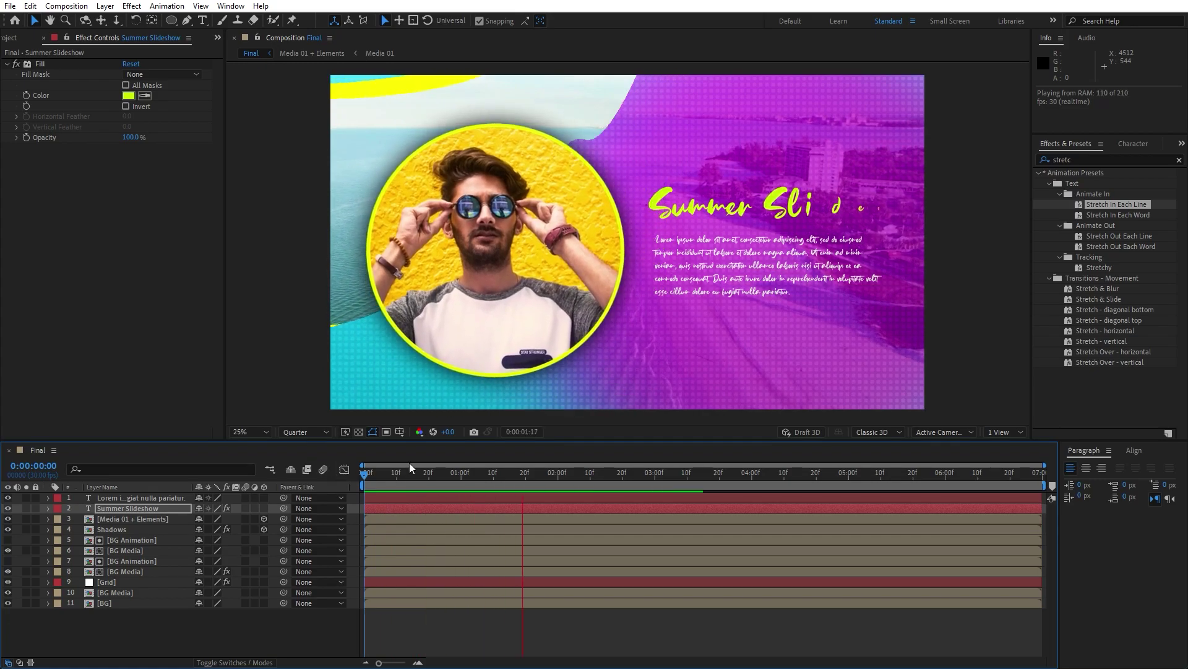
drag(463, 475, 363, 479)
Apply the Typewriter preset to the paragraph layer and preview the typing animation.
click(351, 497)
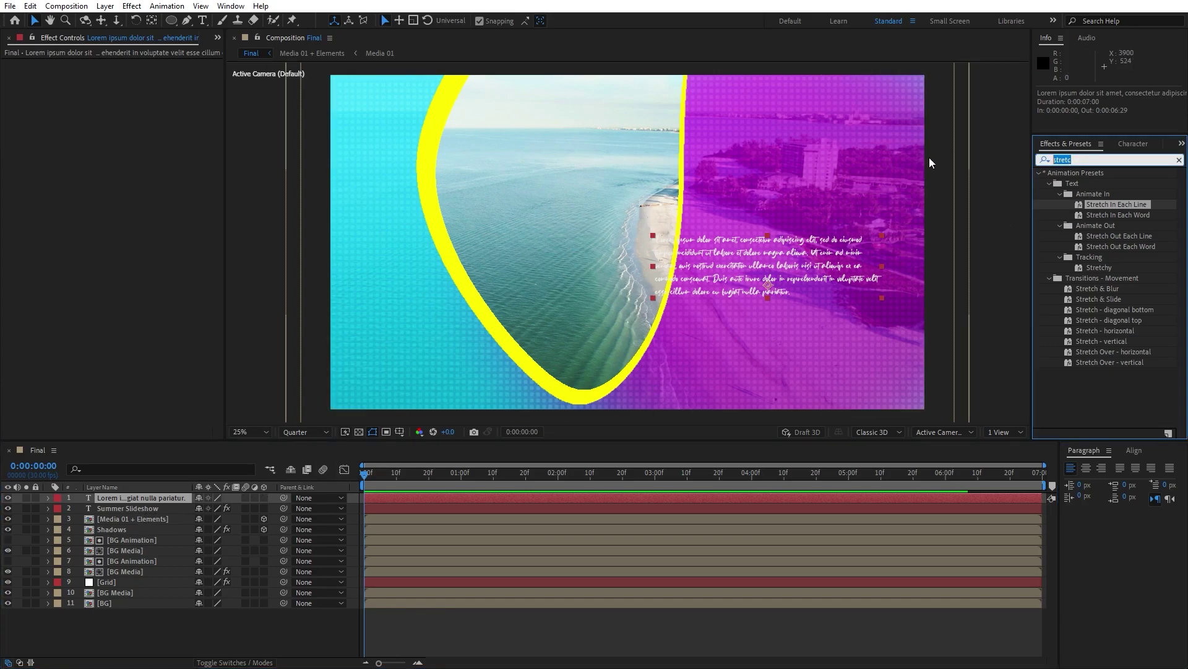
key(ctrl+f)
text(tzpe)
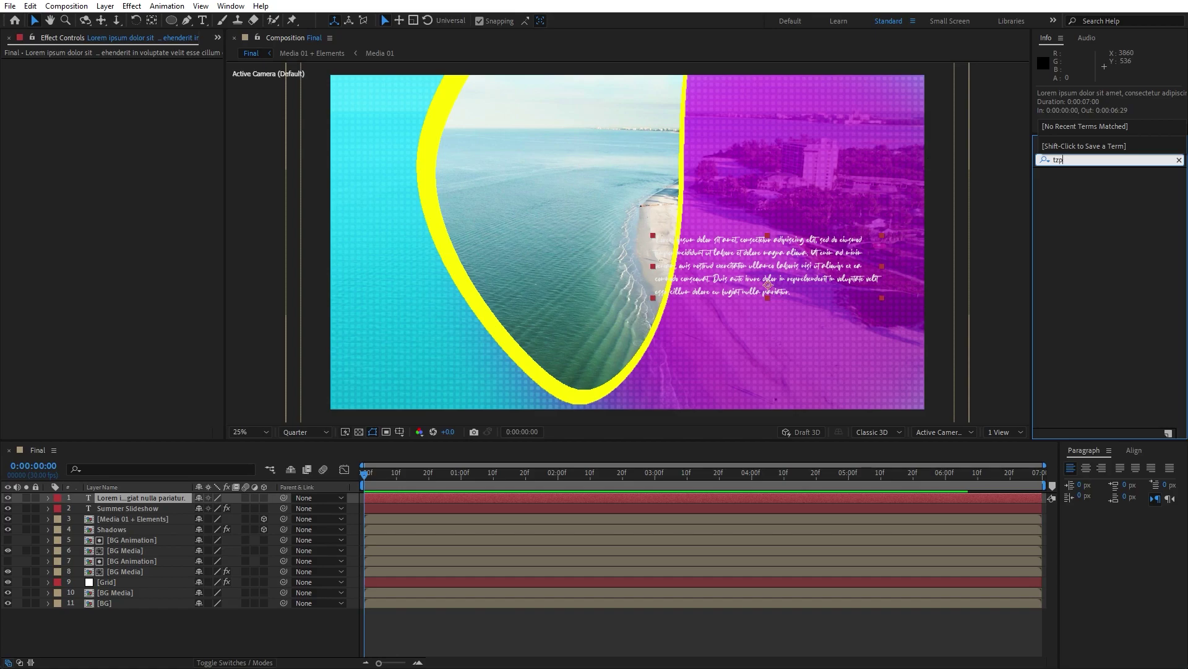
key(BackSpace)
key(BackSpace)
text(ype)
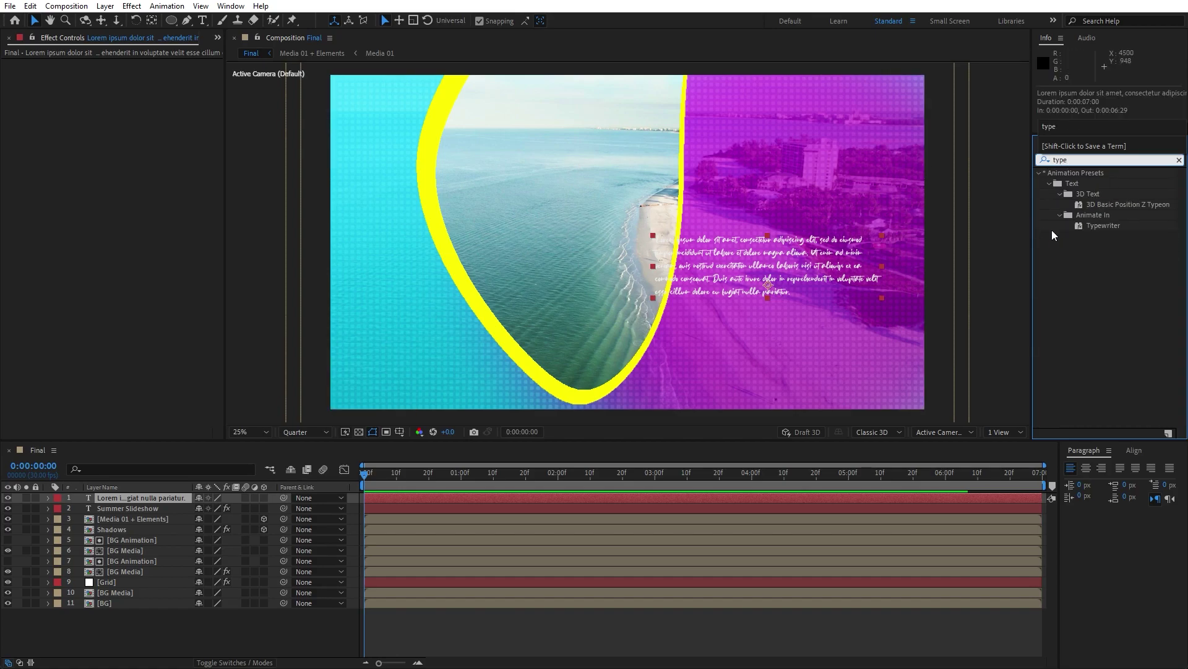
drag(1102, 224, 174, 499)
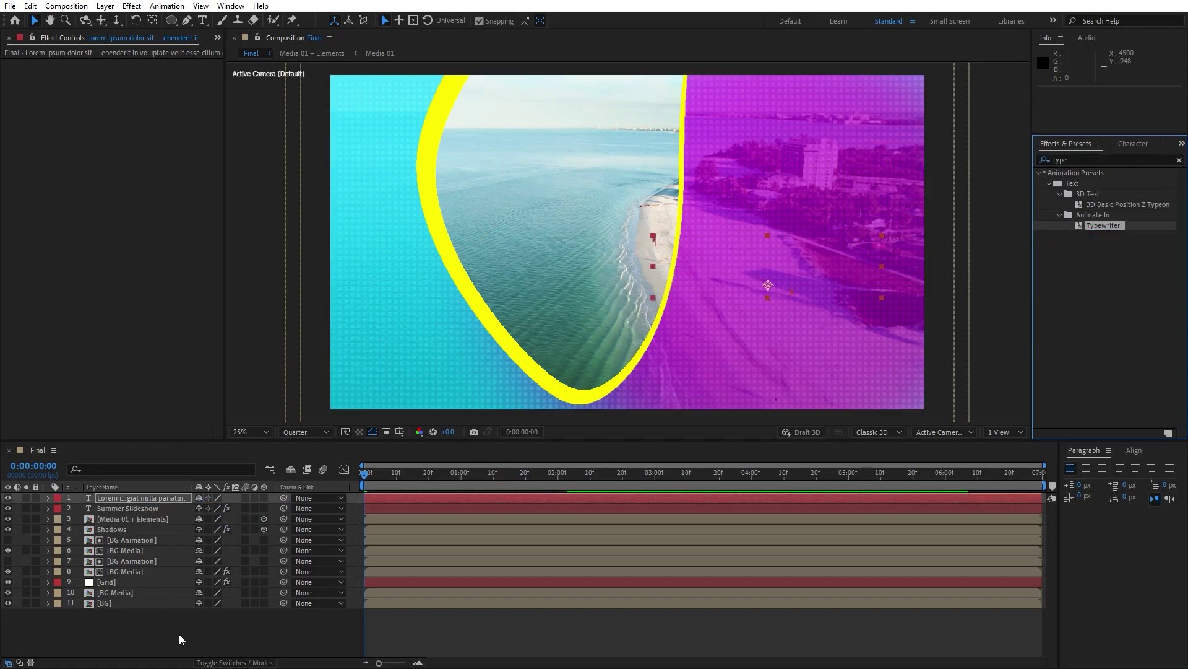
key(space)
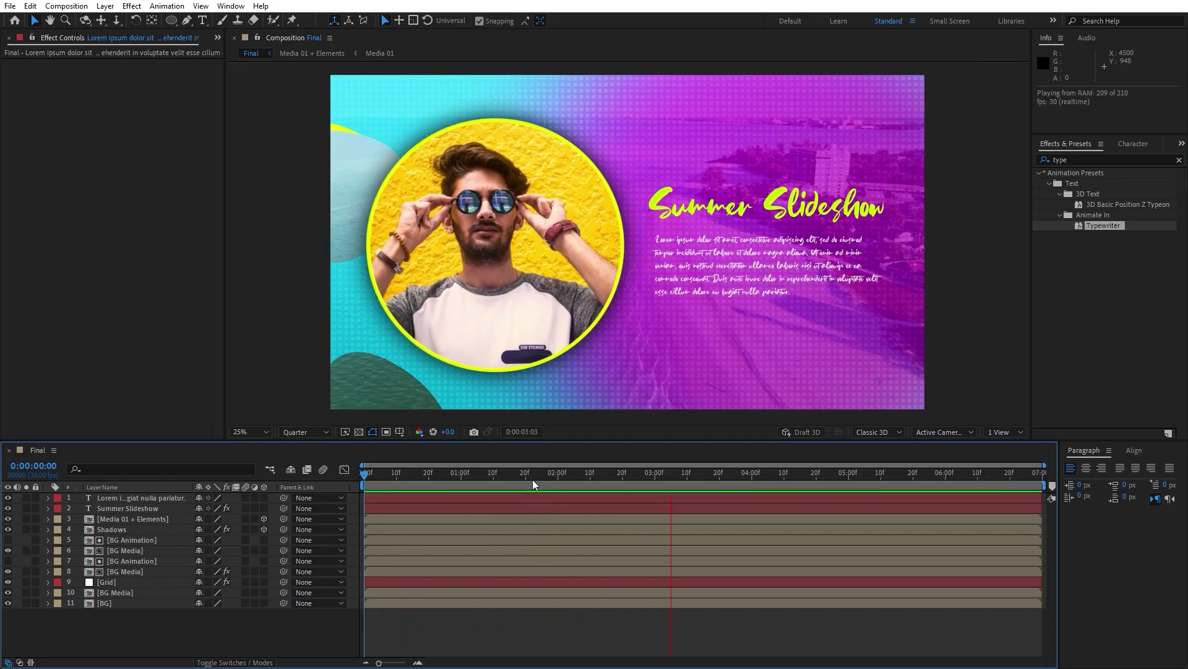
click(441, 481)
click(152, 509)
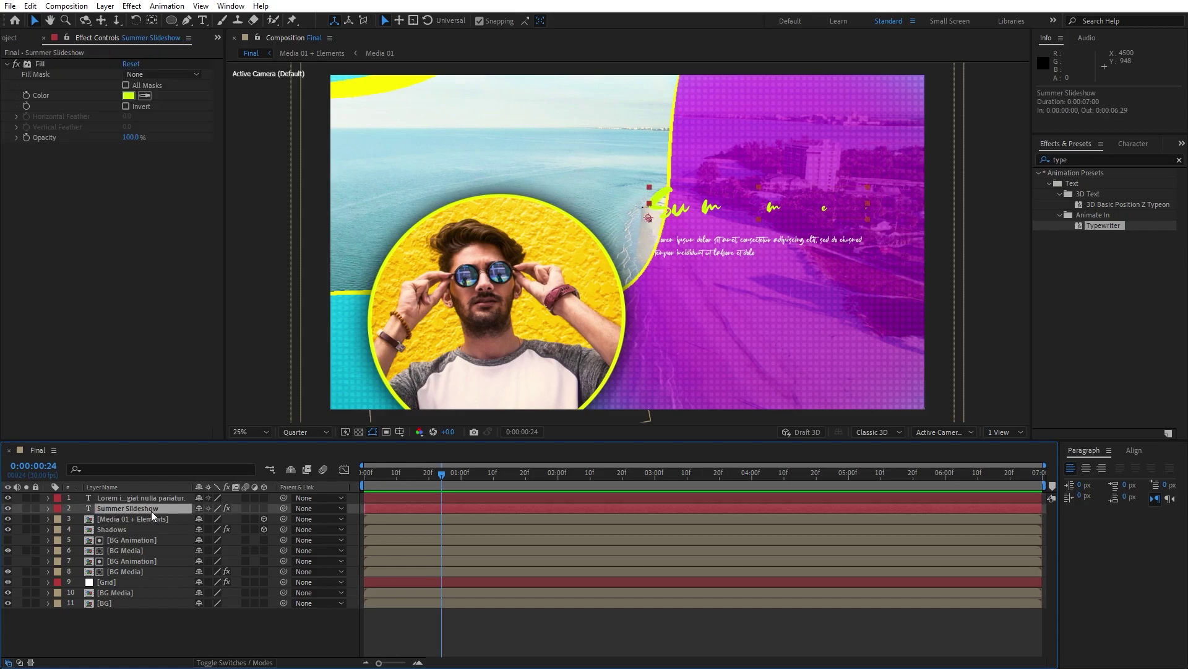
key(u)
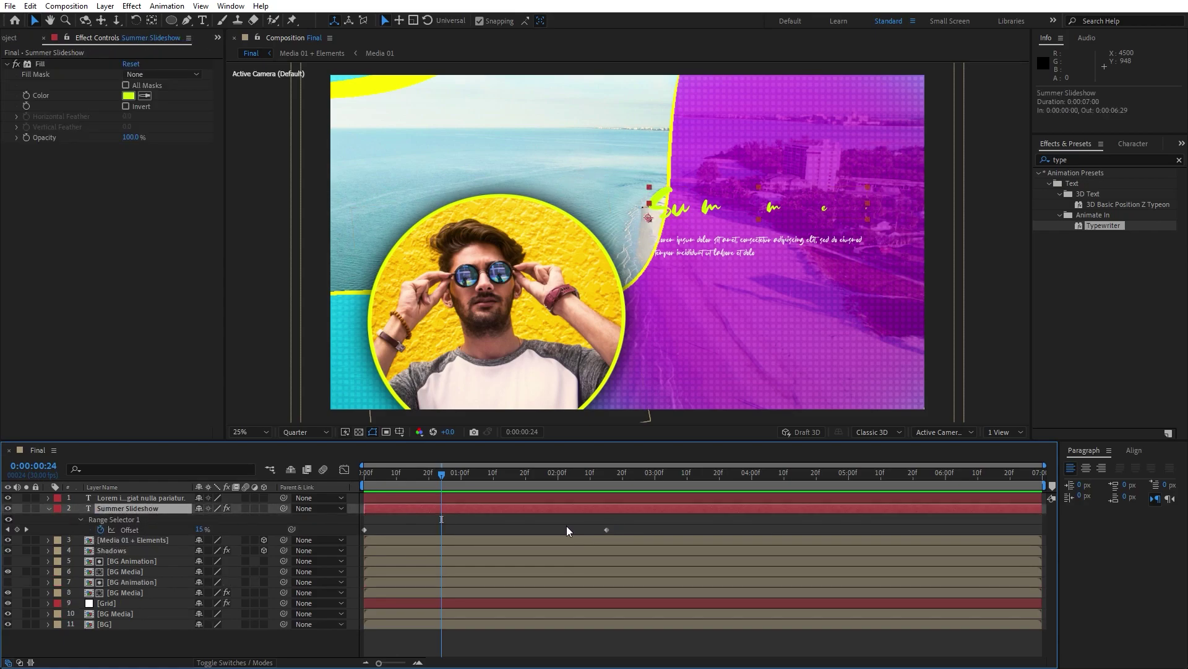
click(158, 497)
key(u)
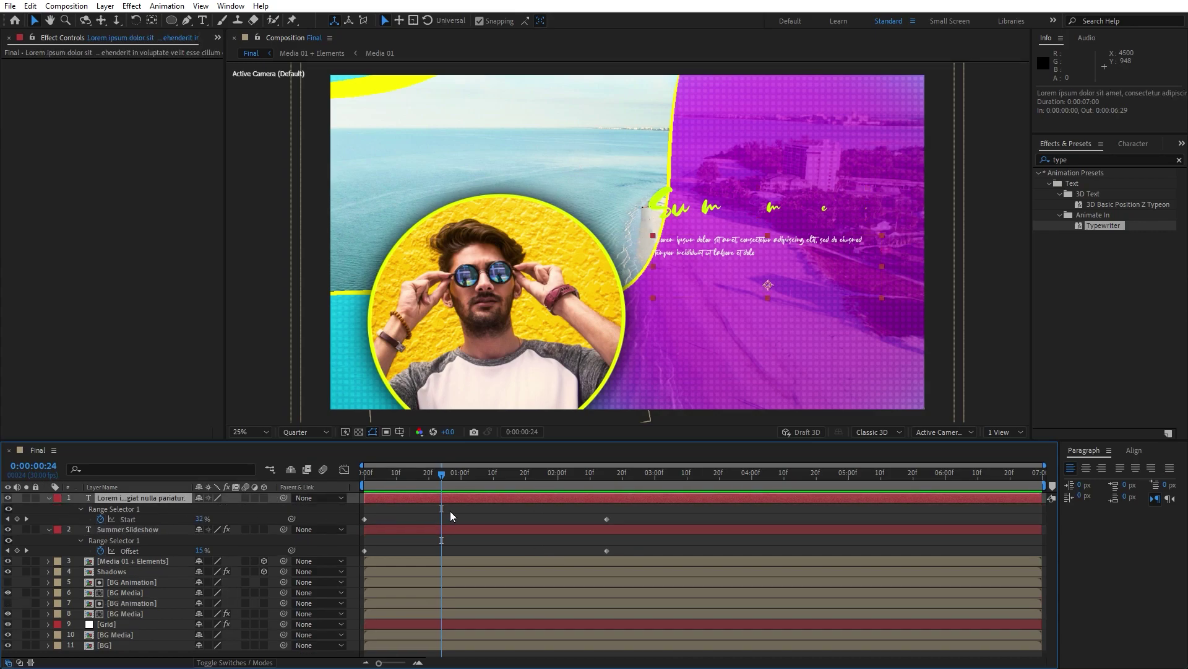
key(space)
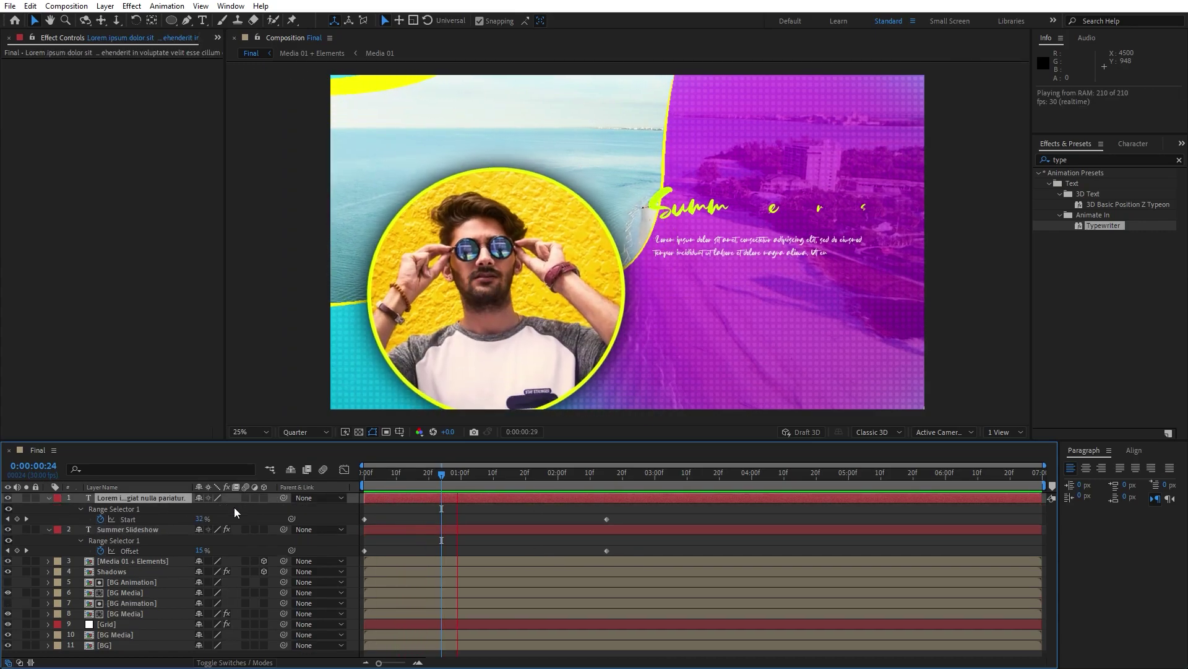
click(361, 466)
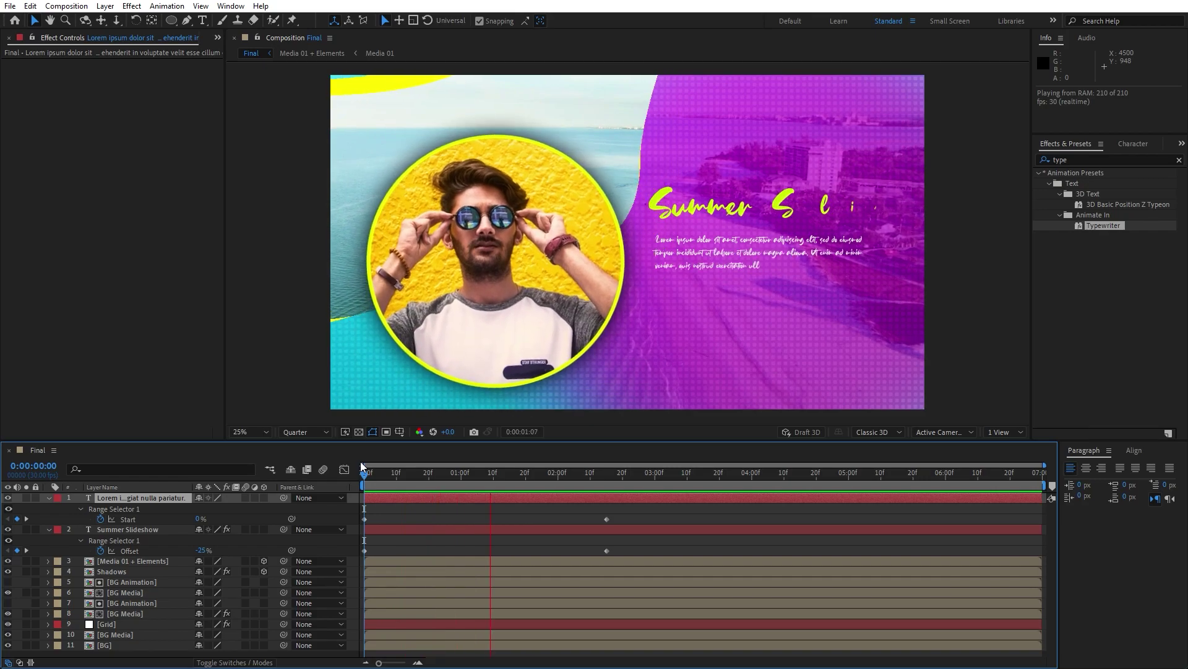
key(space)
drag(707, 474, 780, 486)
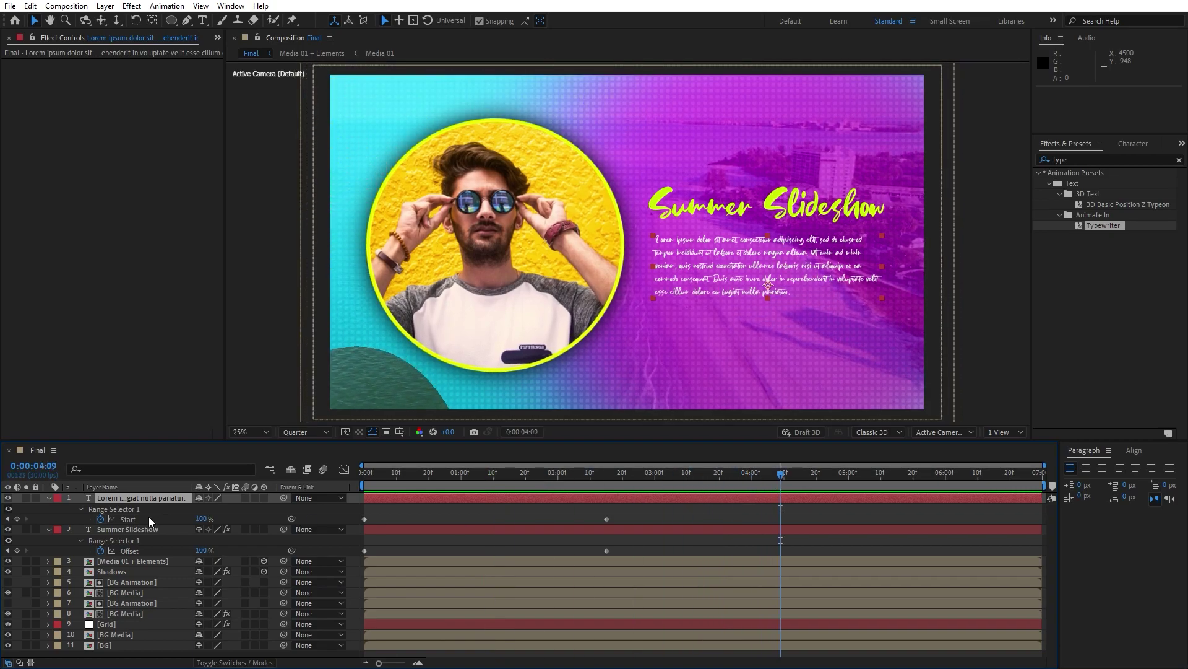
click(49, 498)
click(48, 508)
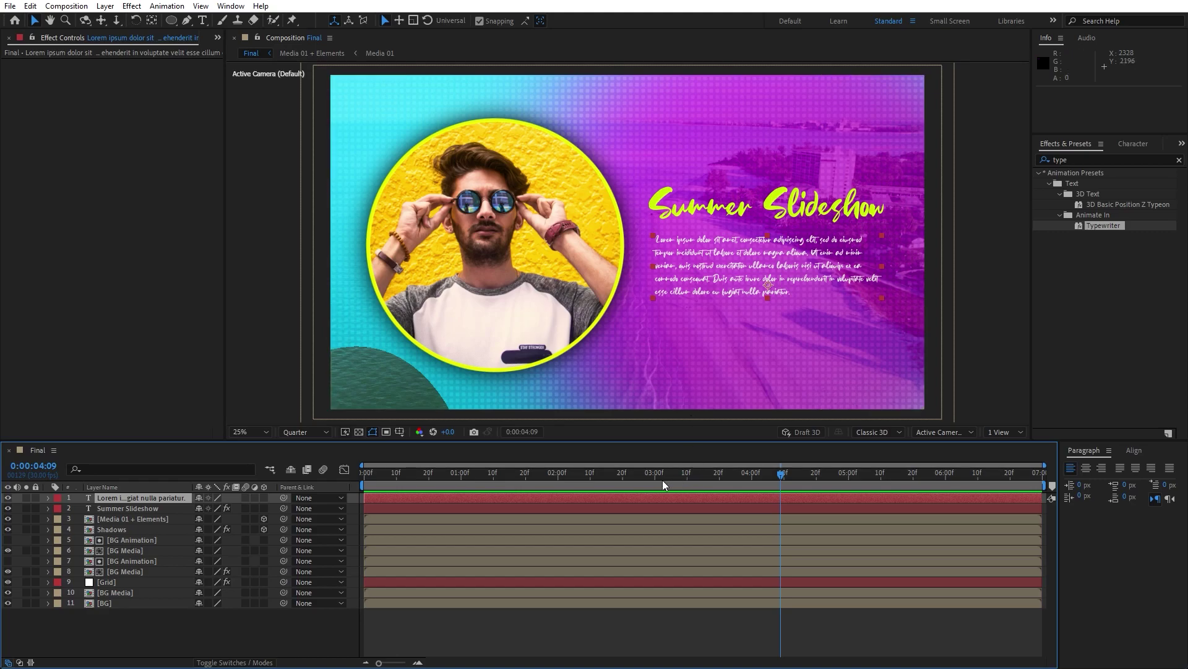
click(415, 480)
drag(415, 480, 700, 470)
key(space)
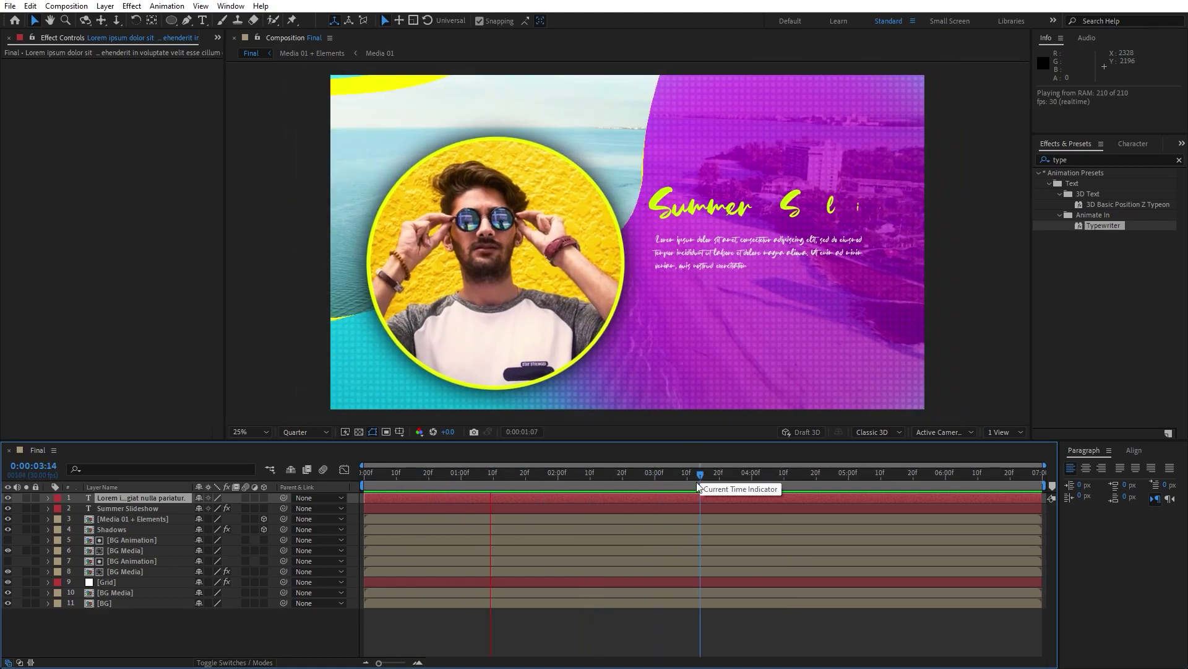
key(space)
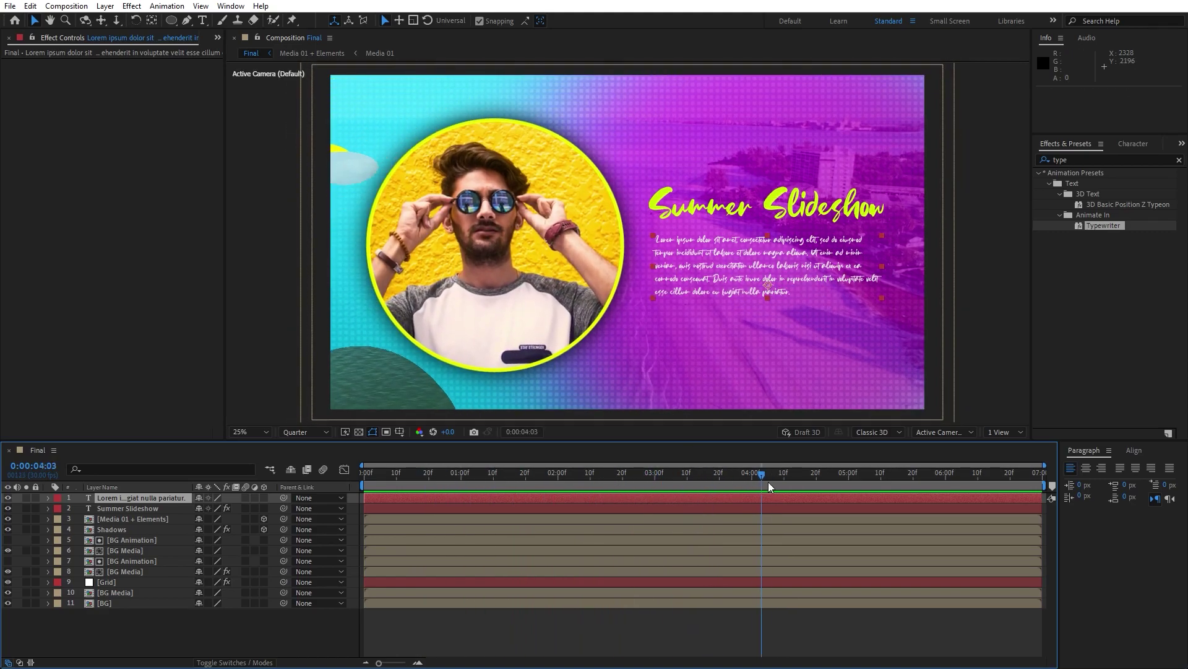
click(632, 477)
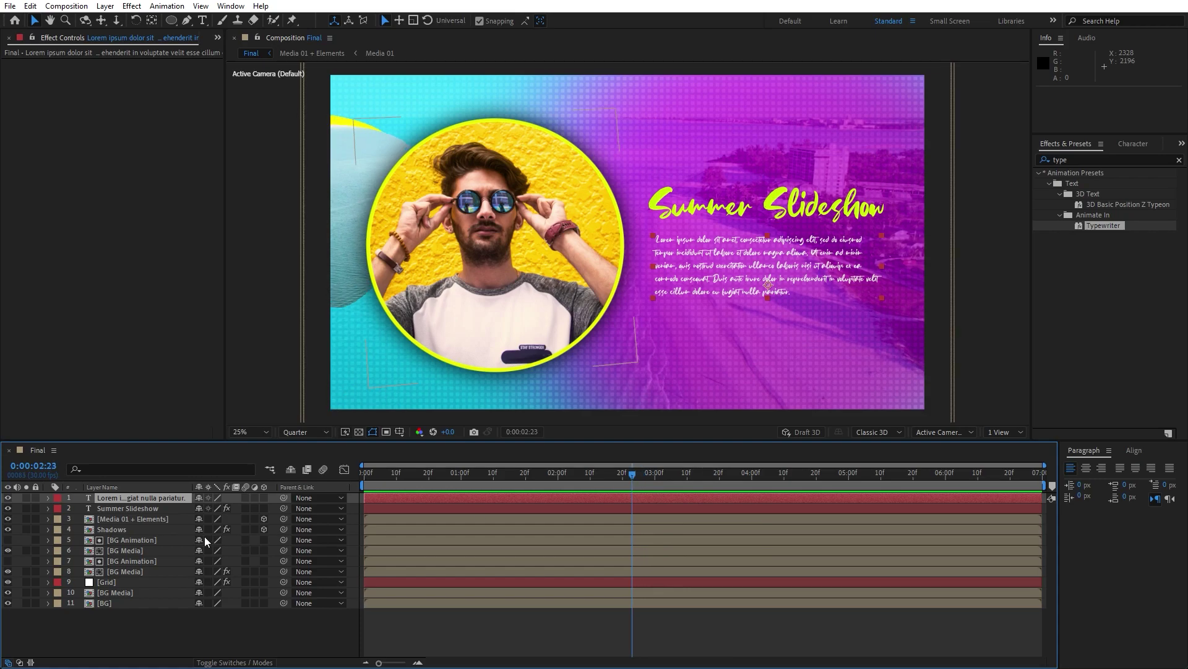
click(128, 508)
Give the Summer Slideshow title a Drop Shadow with Distance 10 and Softness 20.
click(1113, 163)
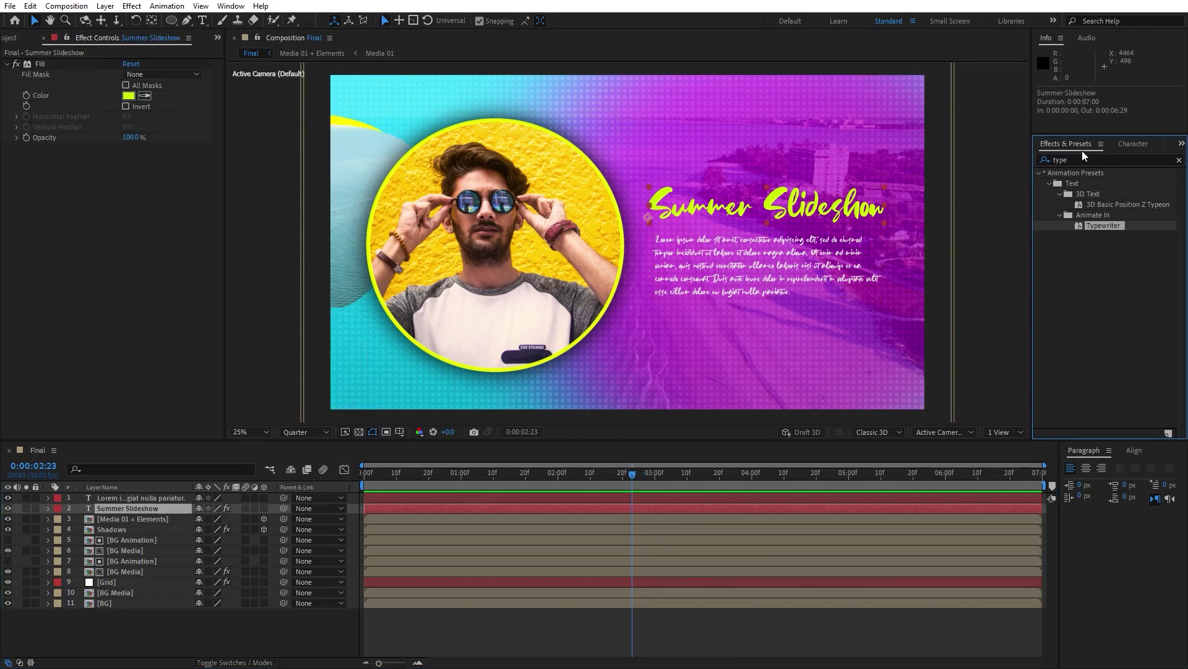
key(ctrl+f)
text(drop s)
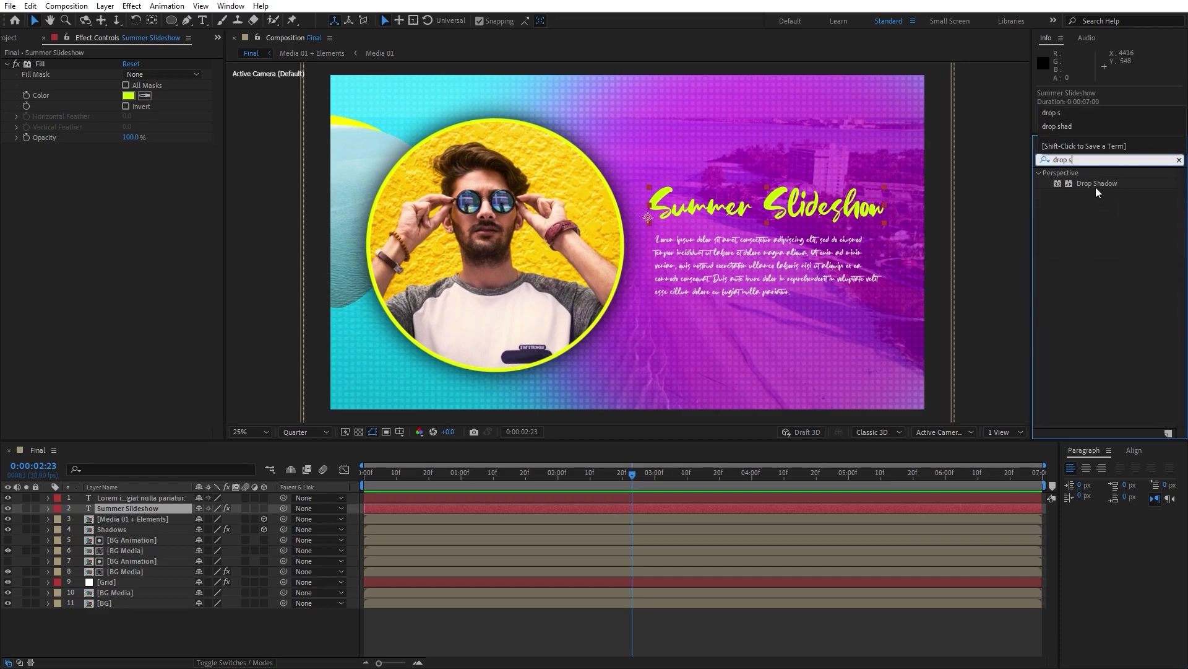
drag(1096, 187, 153, 507)
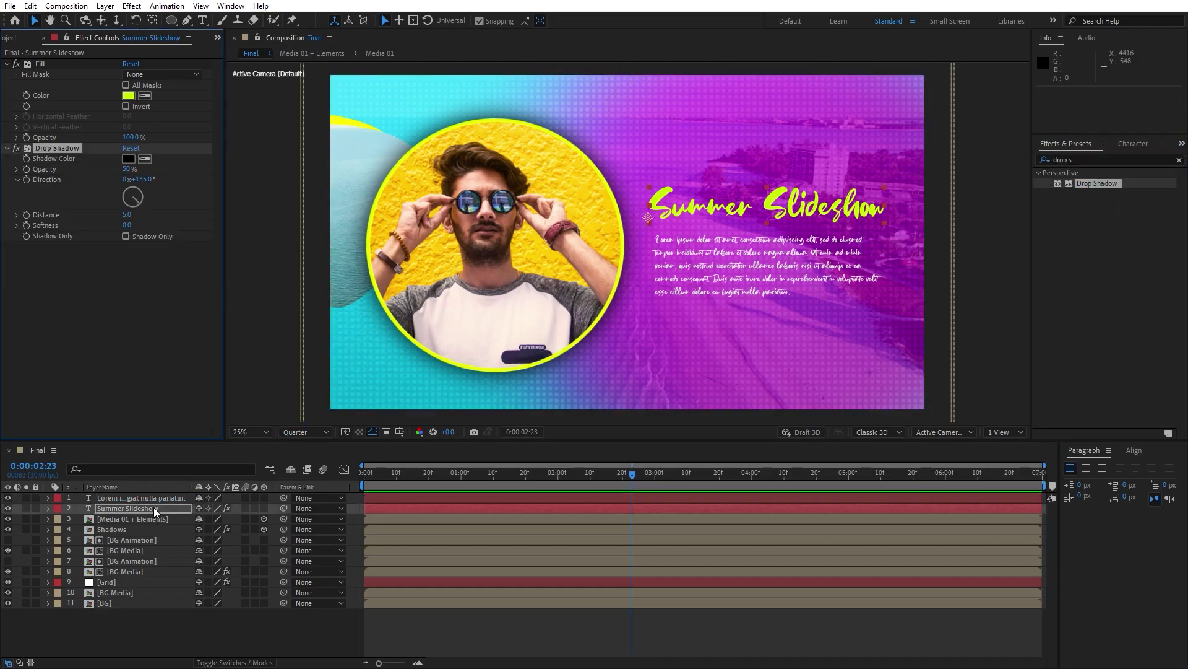
click(126, 215)
text(10)
click(132, 243)
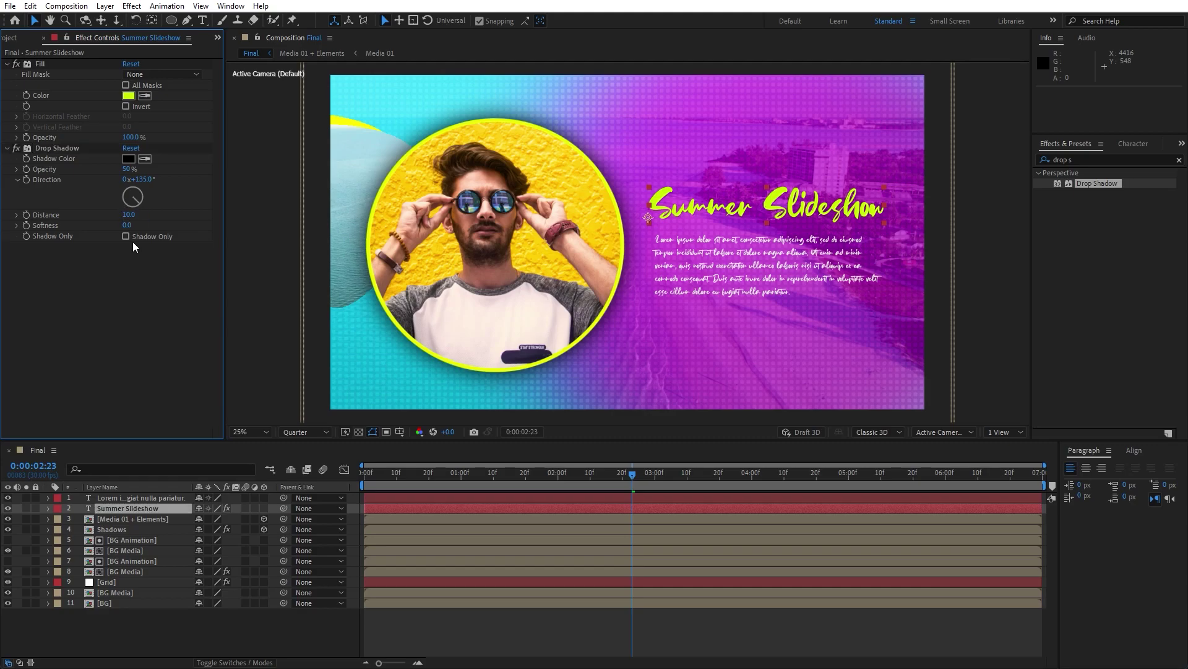
text(20)
key(Return)
click(126, 225)
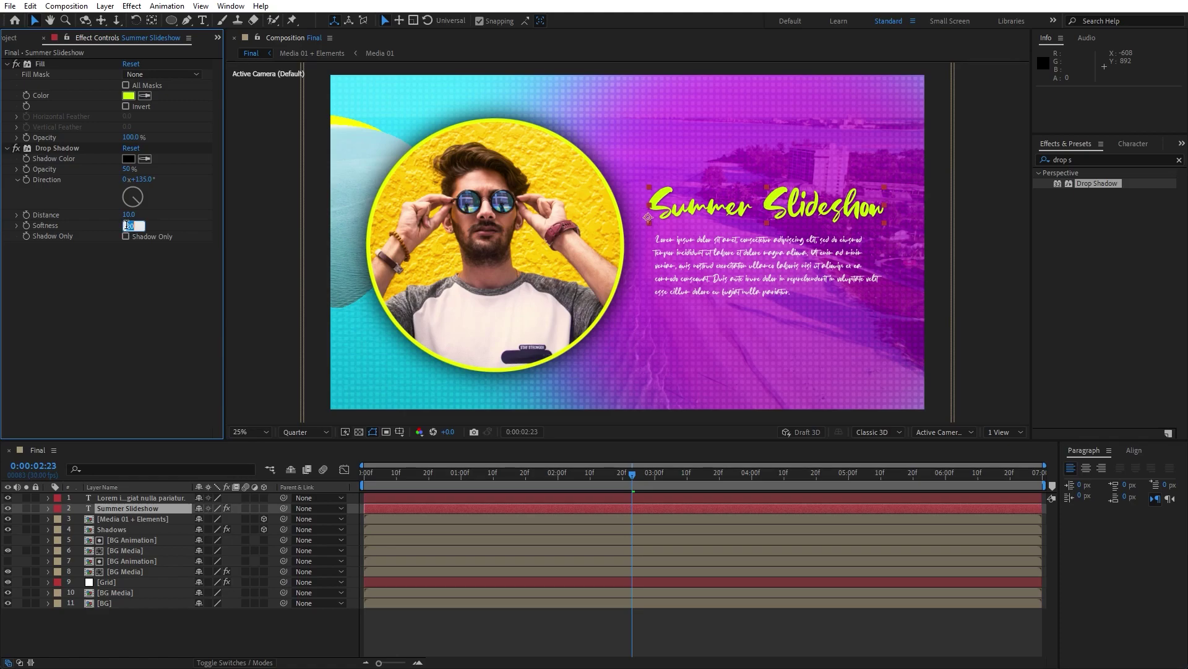
click(16, 149)
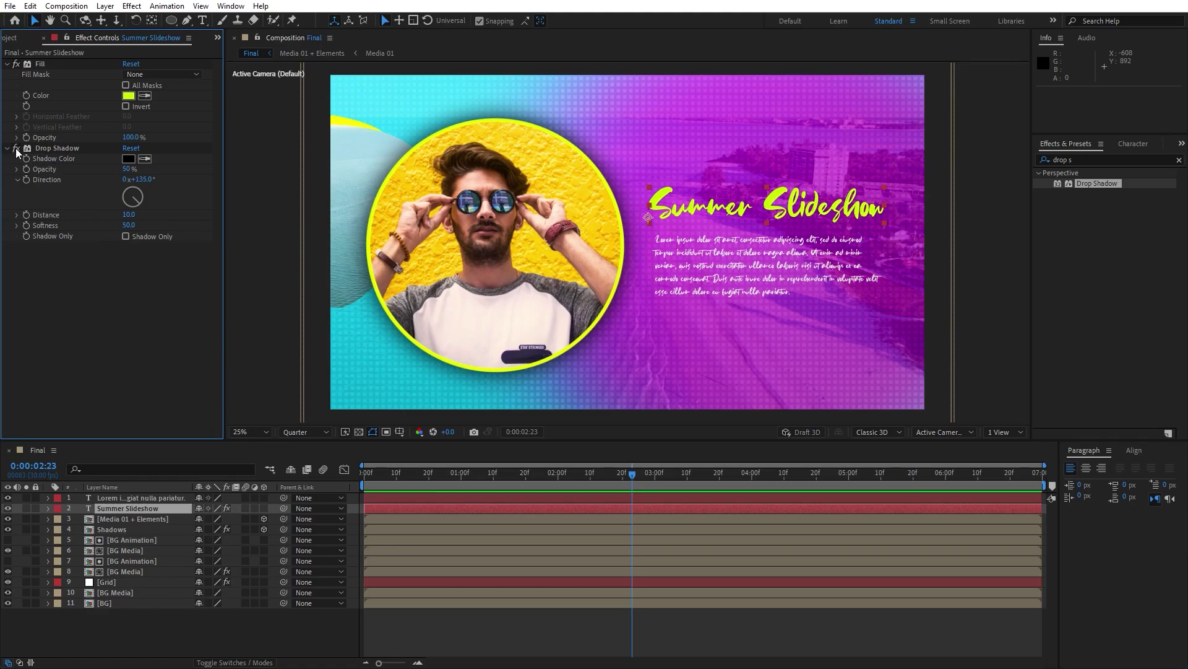
click(16, 148)
click(17, 148)
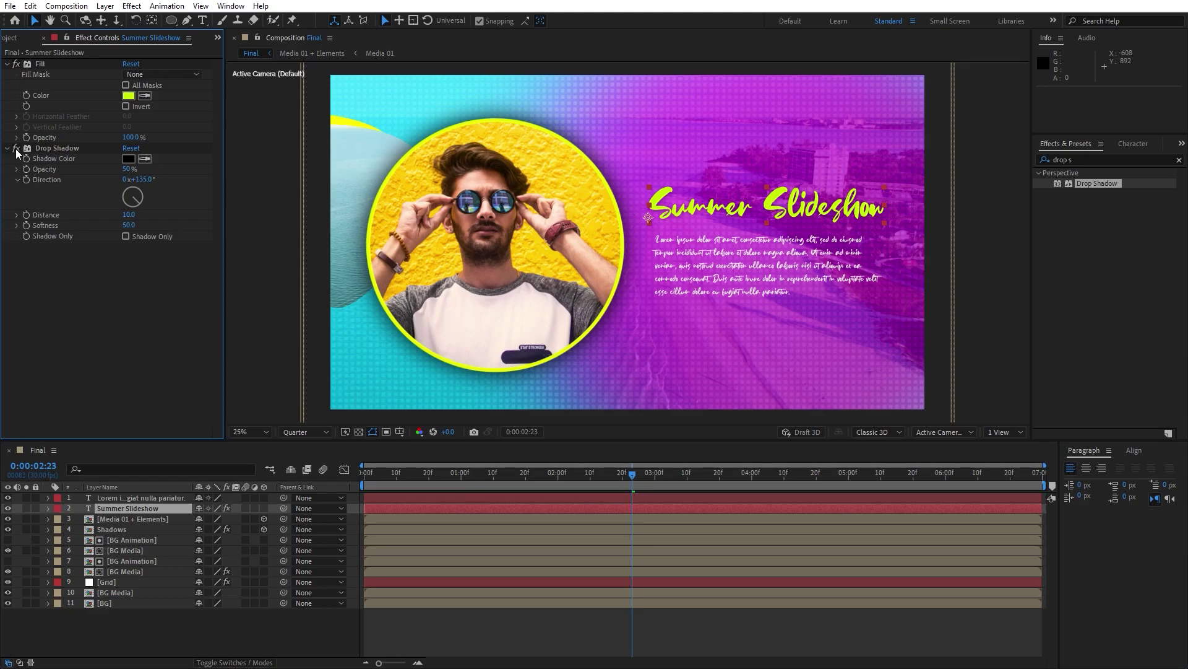
Add a Drop Shadow to the paragraph with Distance 5 and Softness 15, then preview.
click(165, 496)
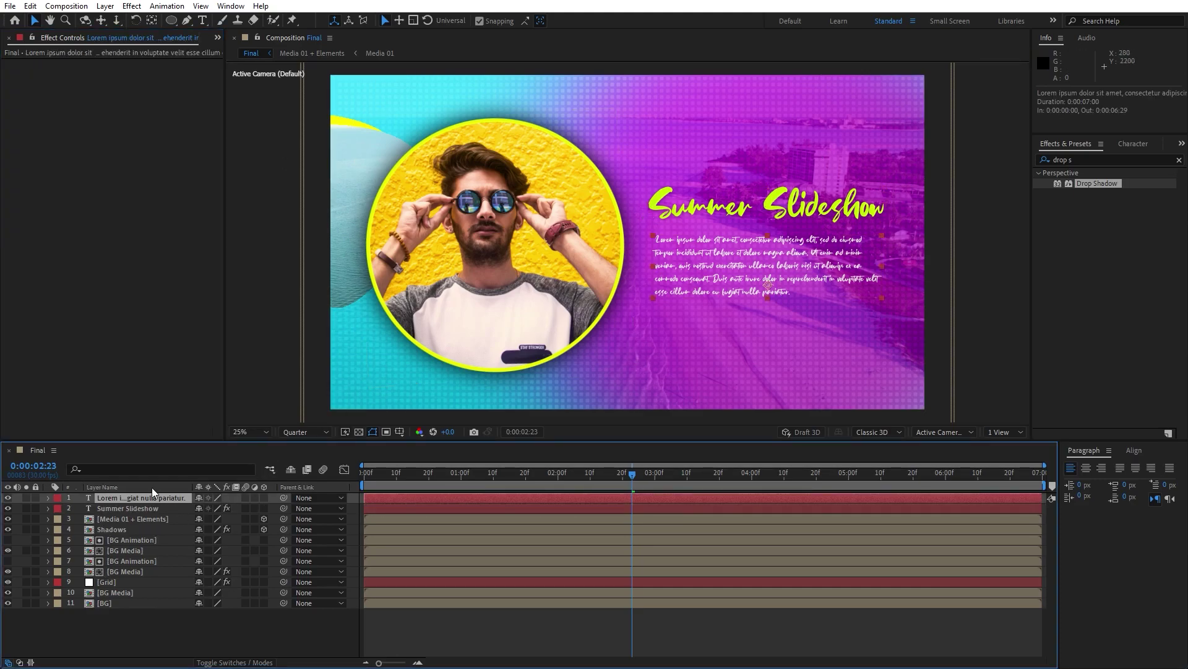
drag(1094, 178, 158, 497)
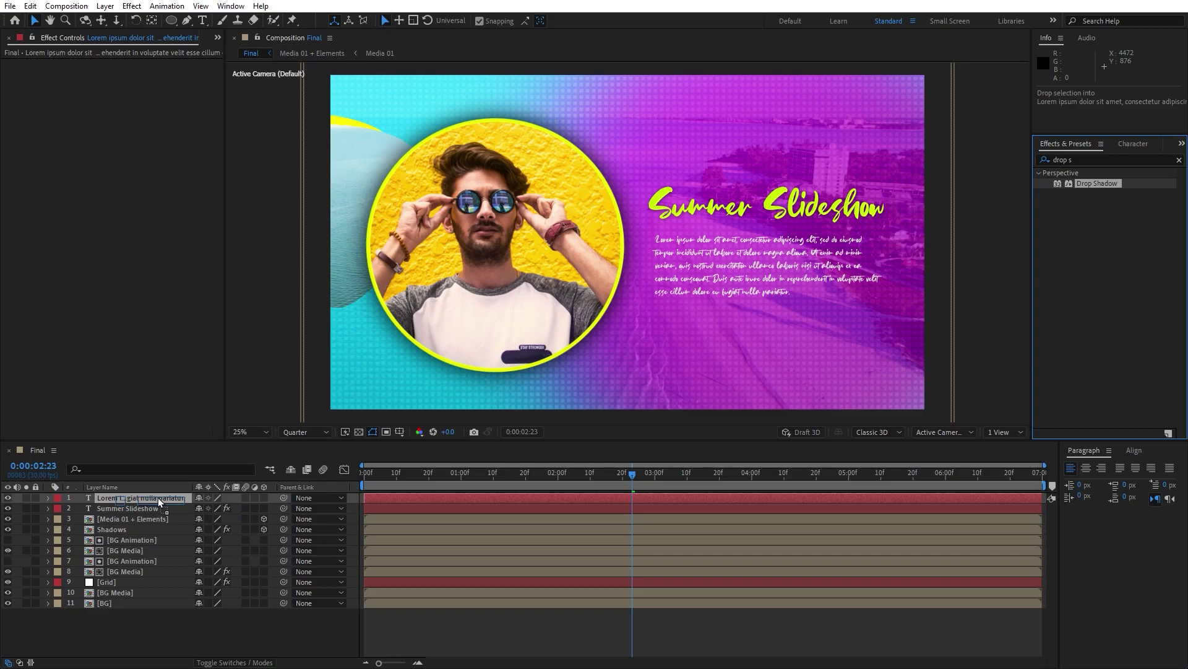
click(130, 131)
click(127, 141)
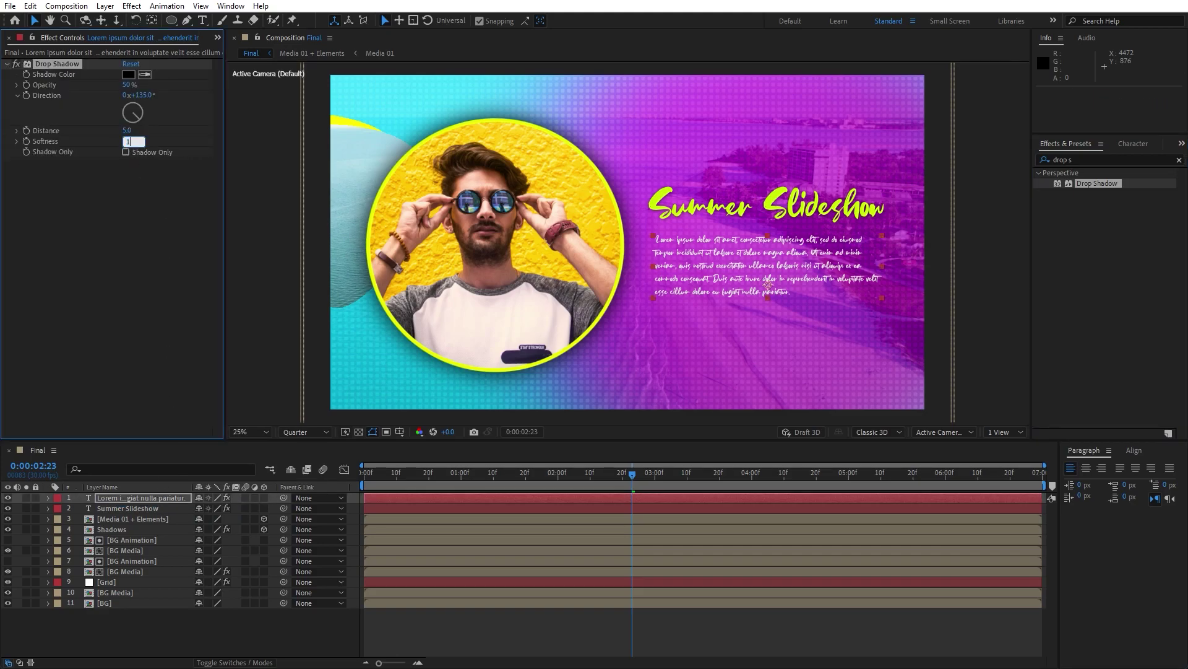
click(128, 142)
key(Return)
click(251, 622)
key(space)
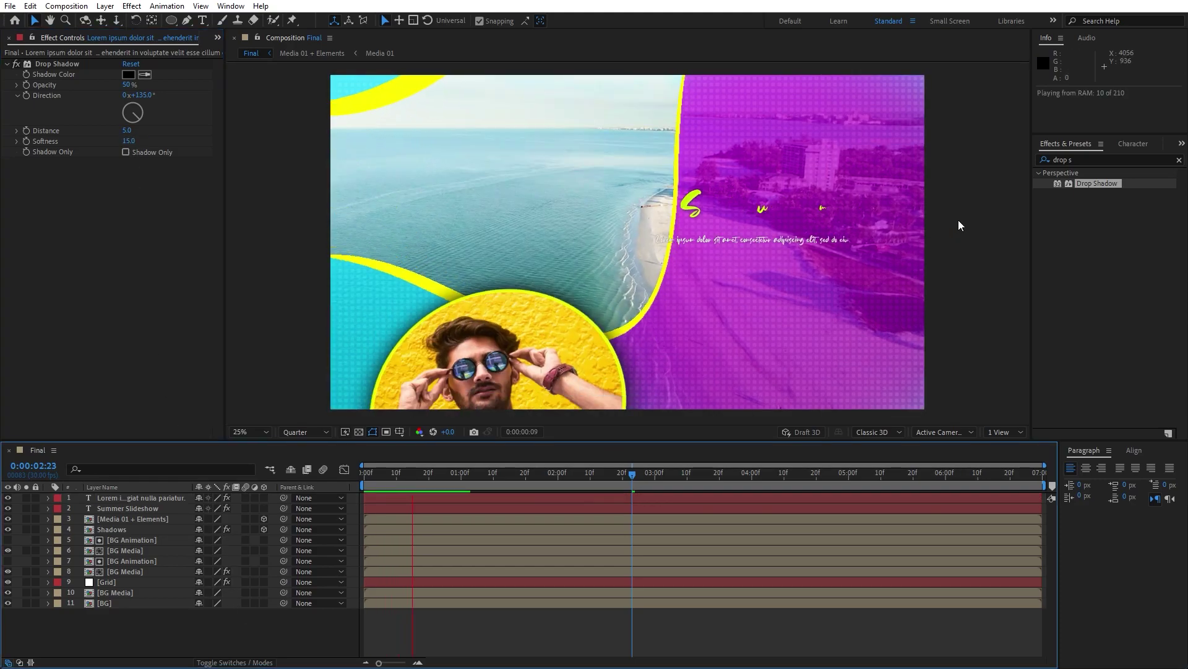
drag(616, 474, 868, 474)
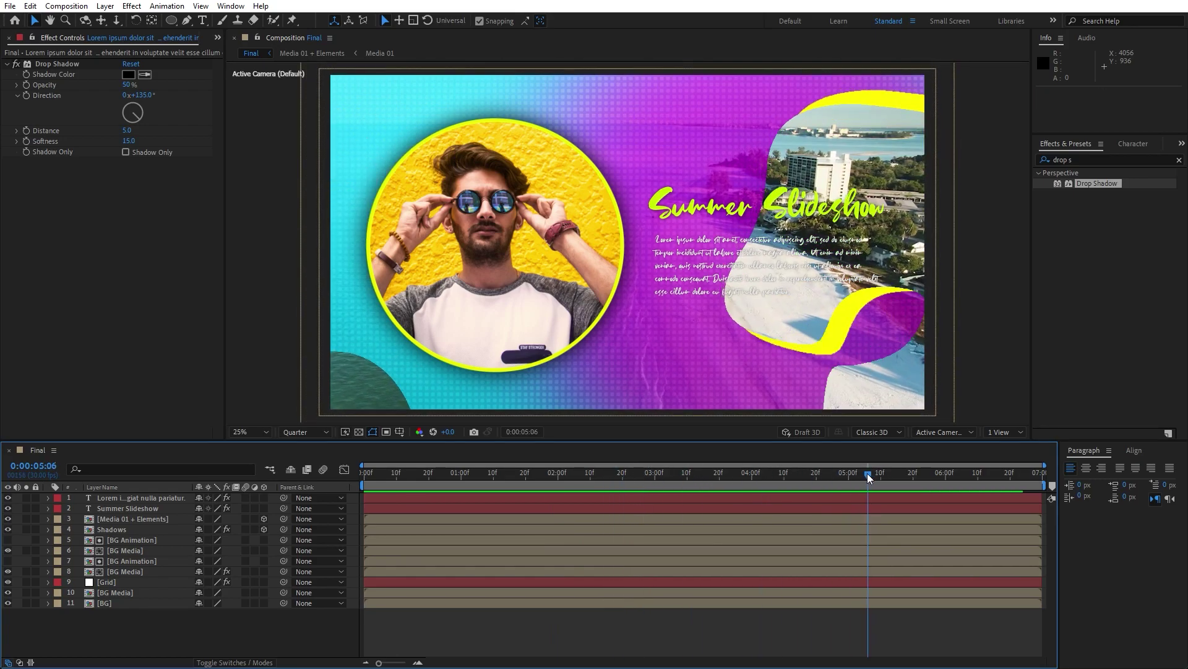